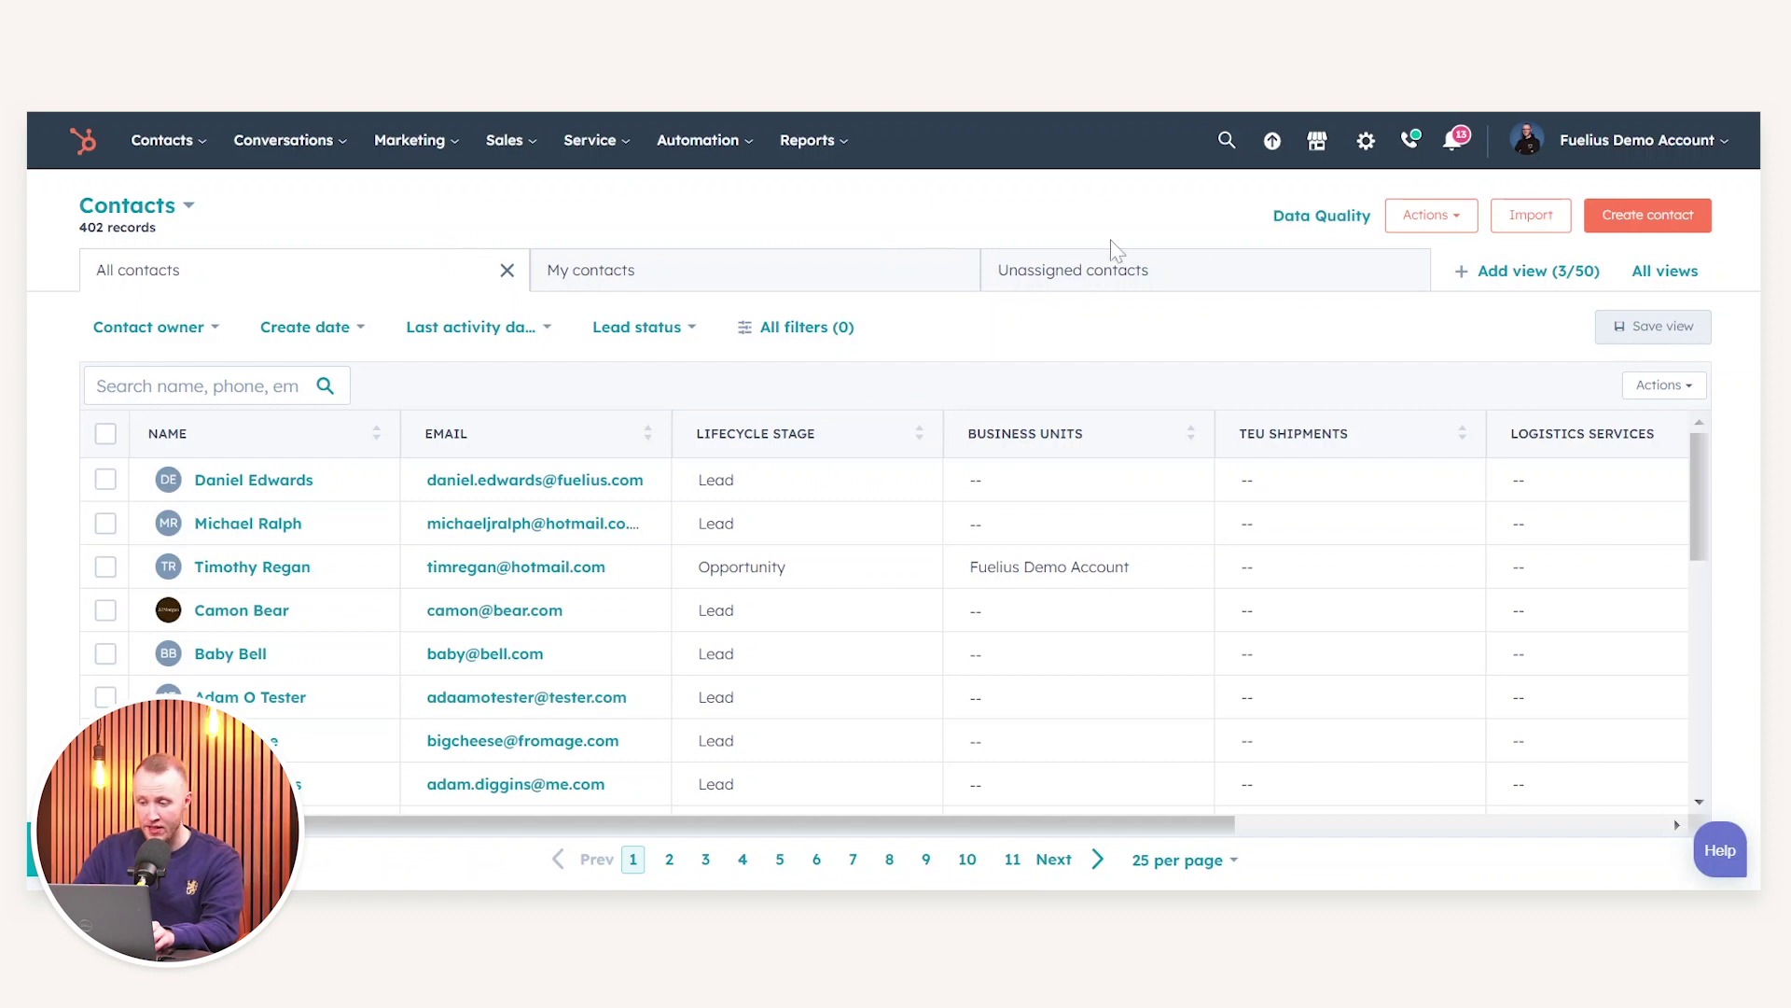
# Open Settings and go to Website > Domains & URLs, where no domain is connected yet.
pyautogui.click(1365, 140)
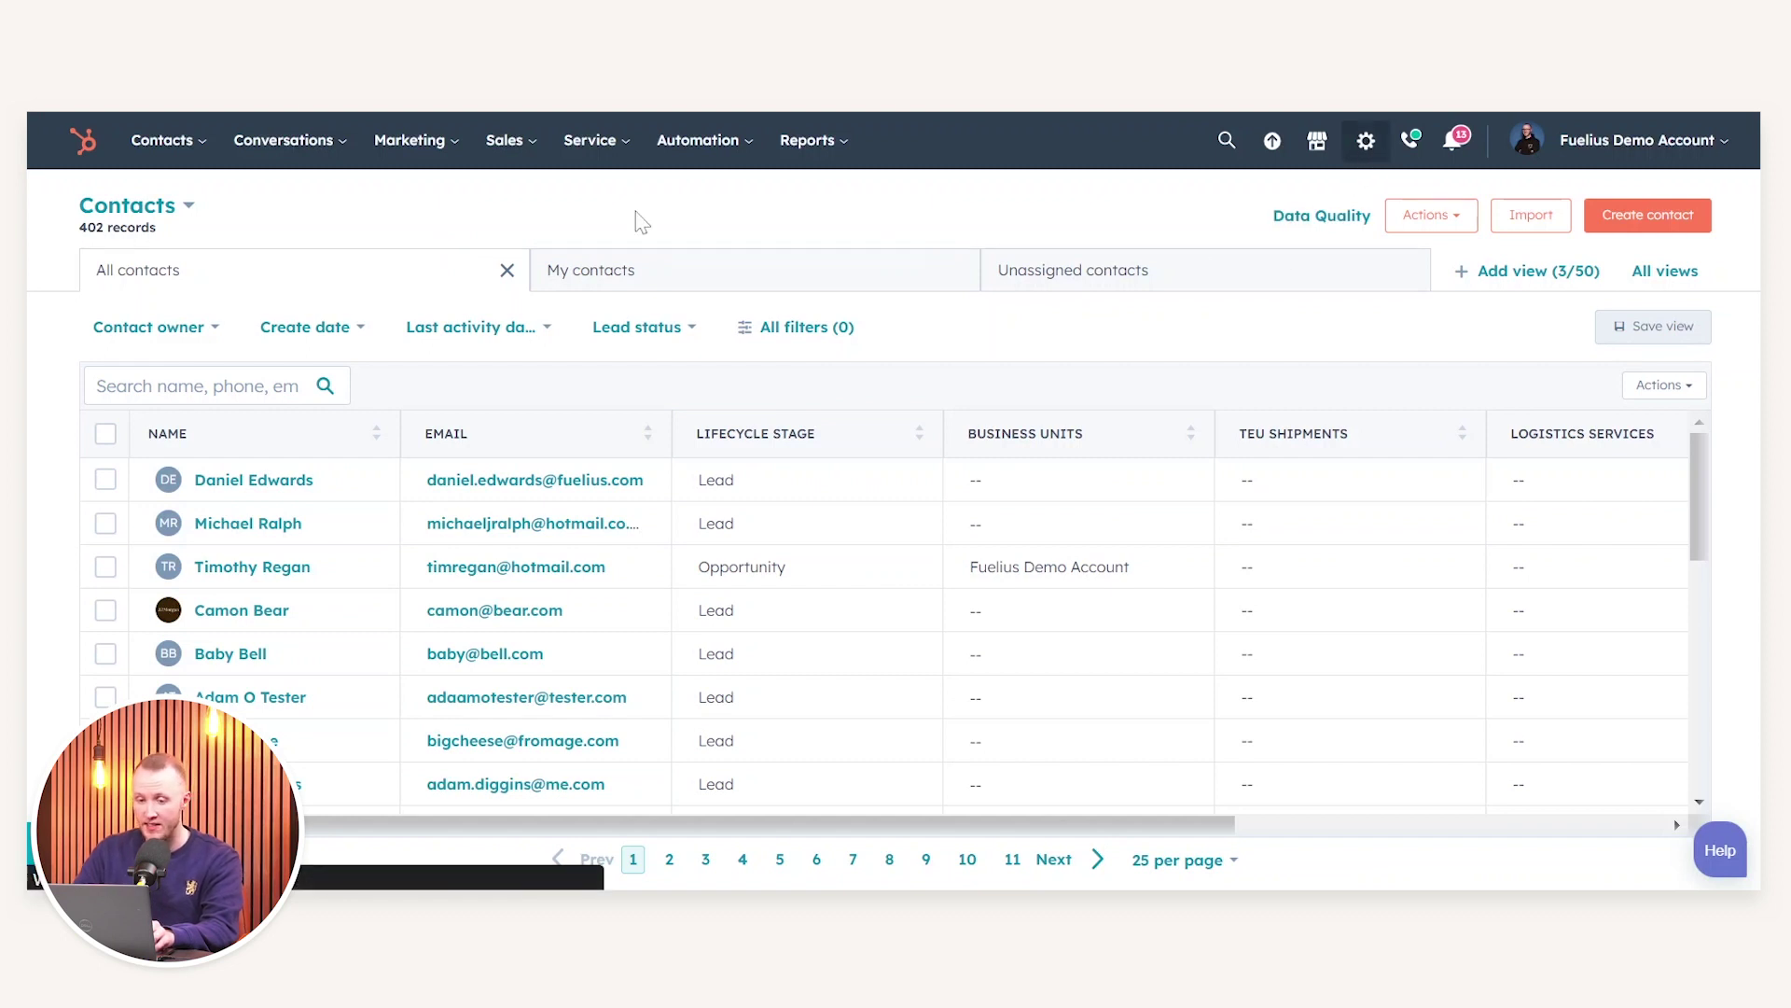
pyautogui.scroll(-6, 224, 438)
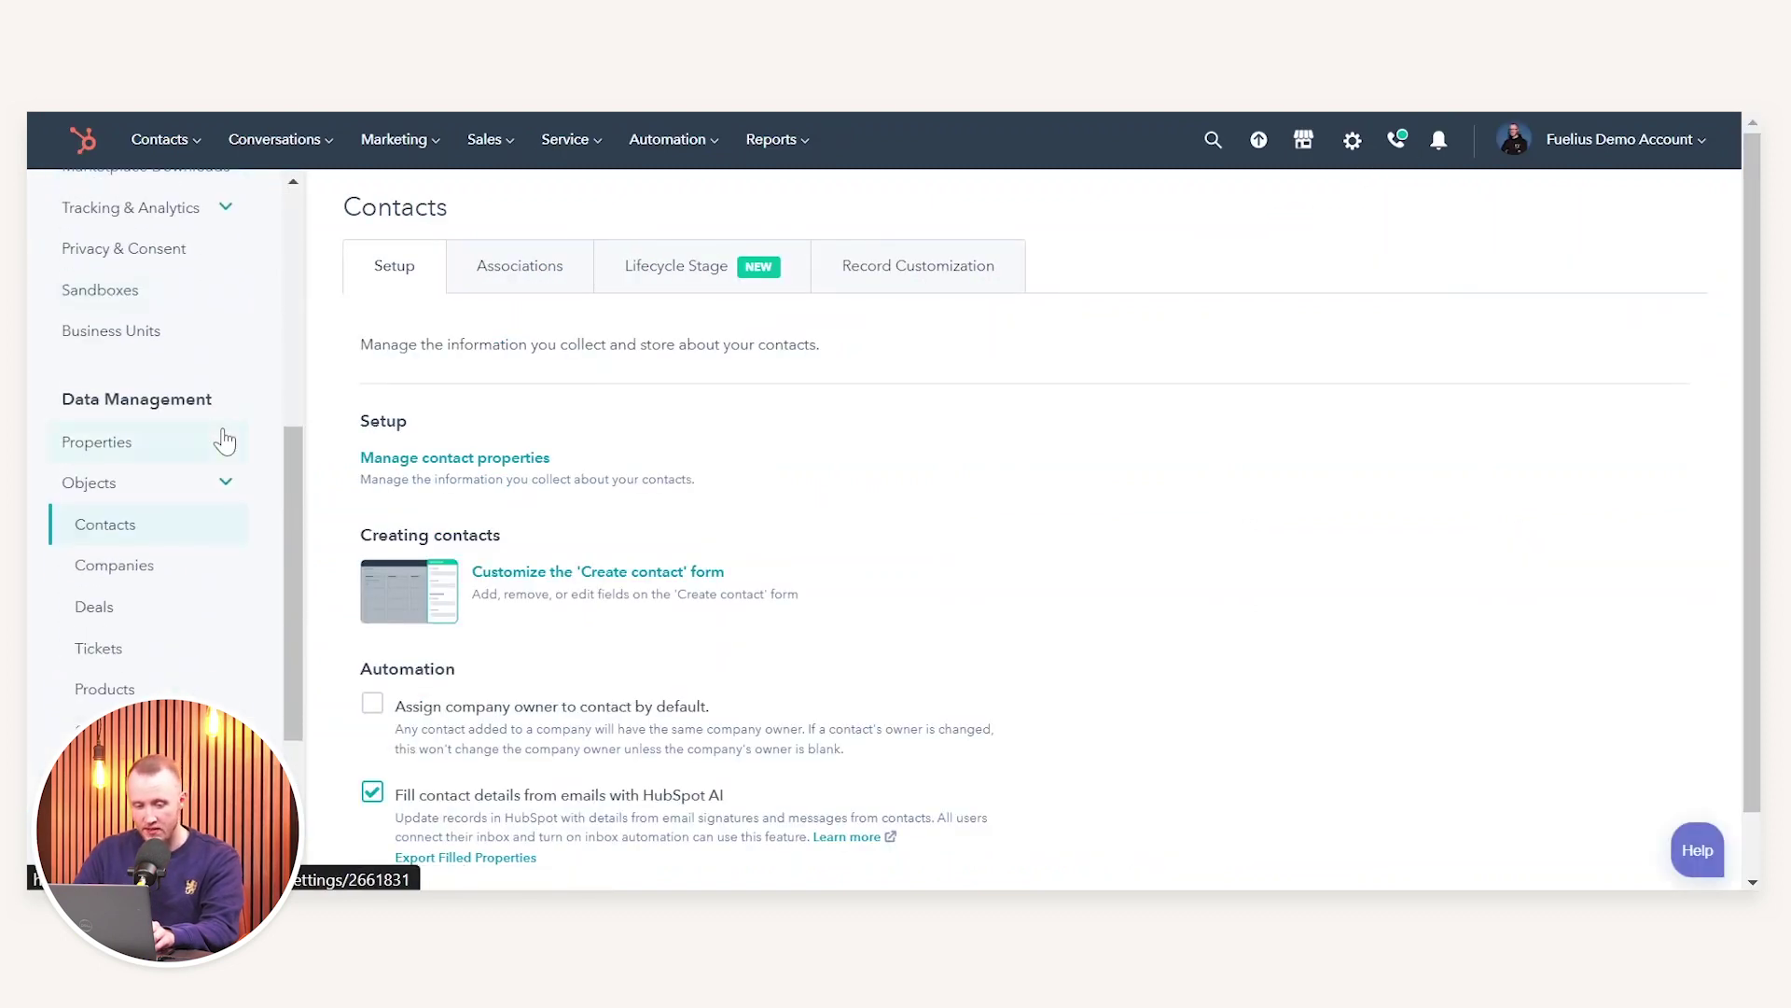
pyautogui.scroll(5, 224, 438)
pyautogui.scroll(-8, 164, 378)
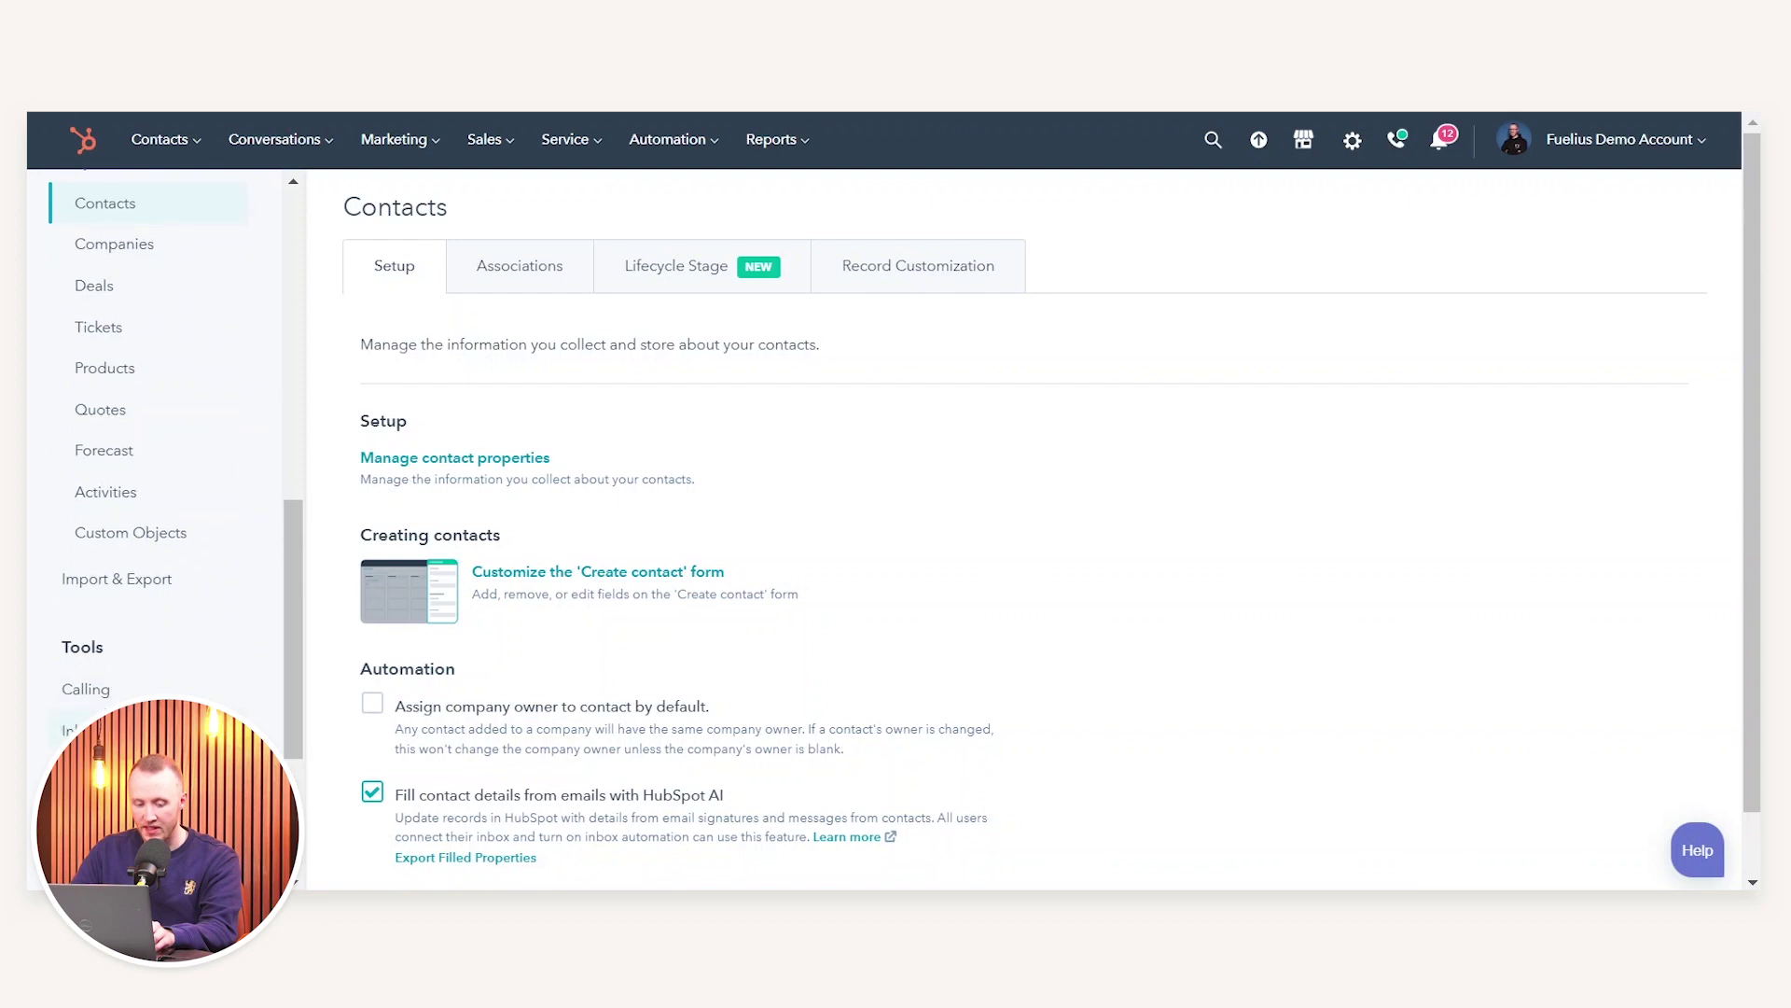
pyautogui.scroll(-3, 140, 653)
pyautogui.click(147, 608)
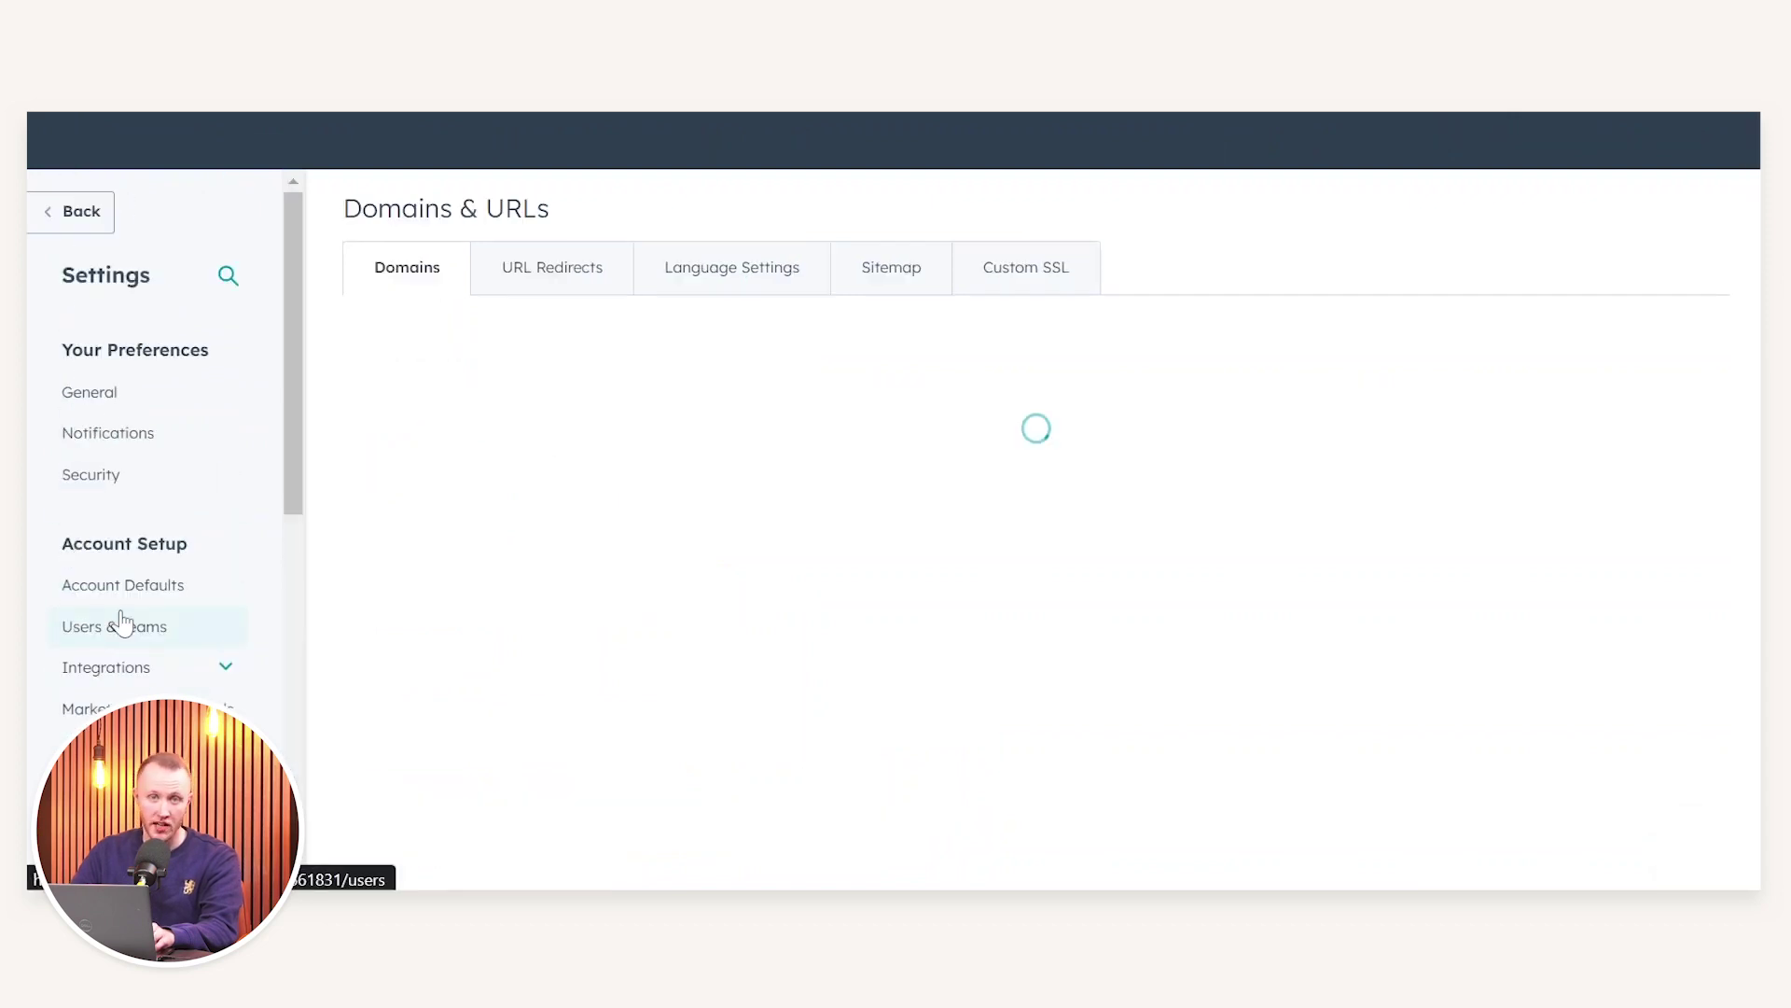
pyautogui.scroll(-4, 617, 397)
pyautogui.scroll(-3, 618, 396)
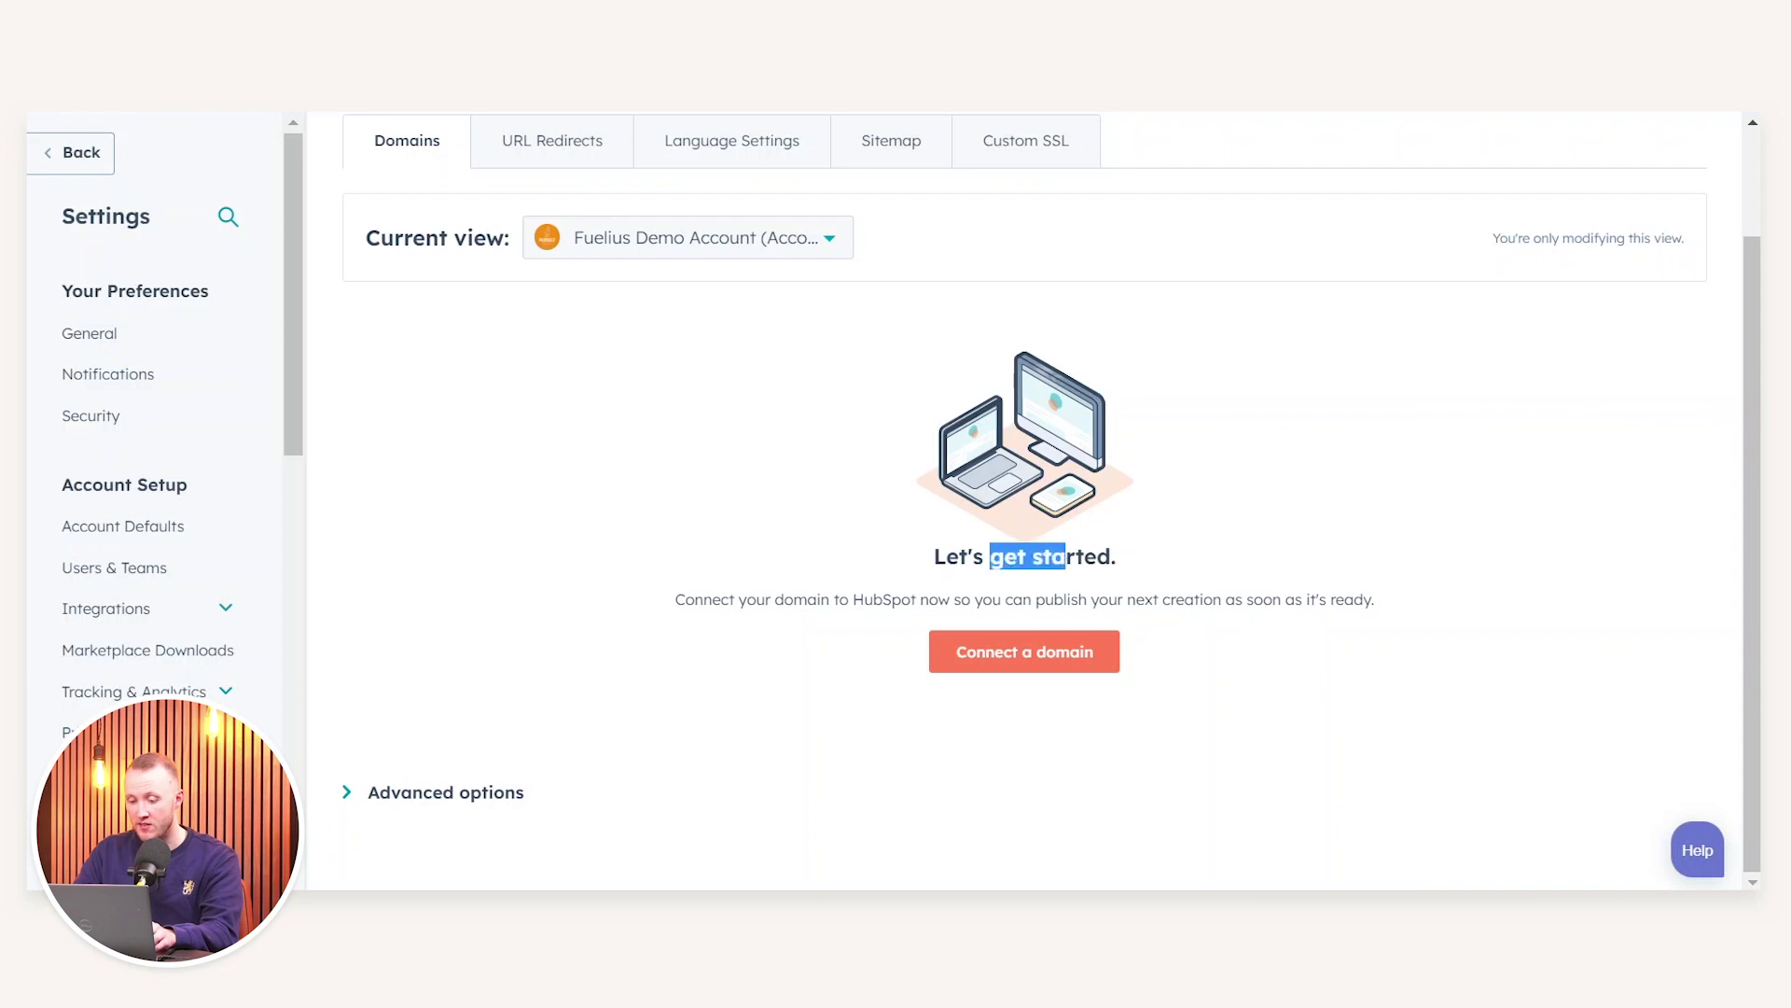
pyautogui.click(1008, 664)
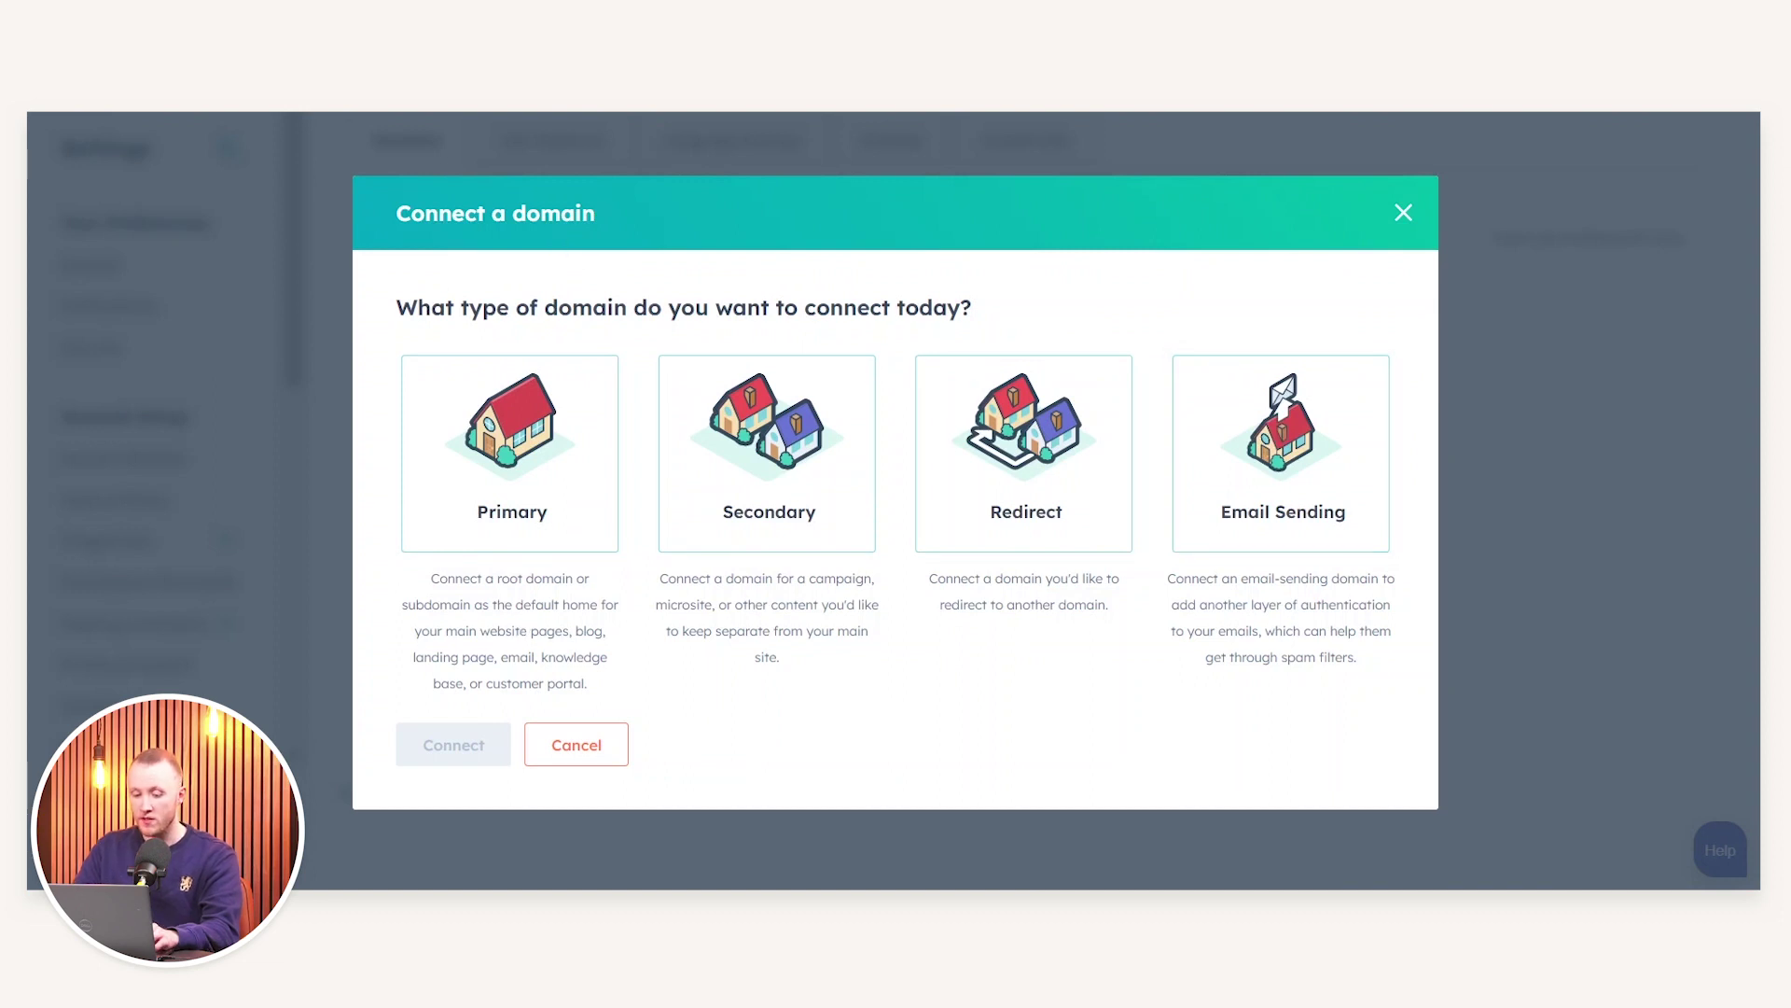
pyautogui.click(466, 475)
pyautogui.click(466, 745)
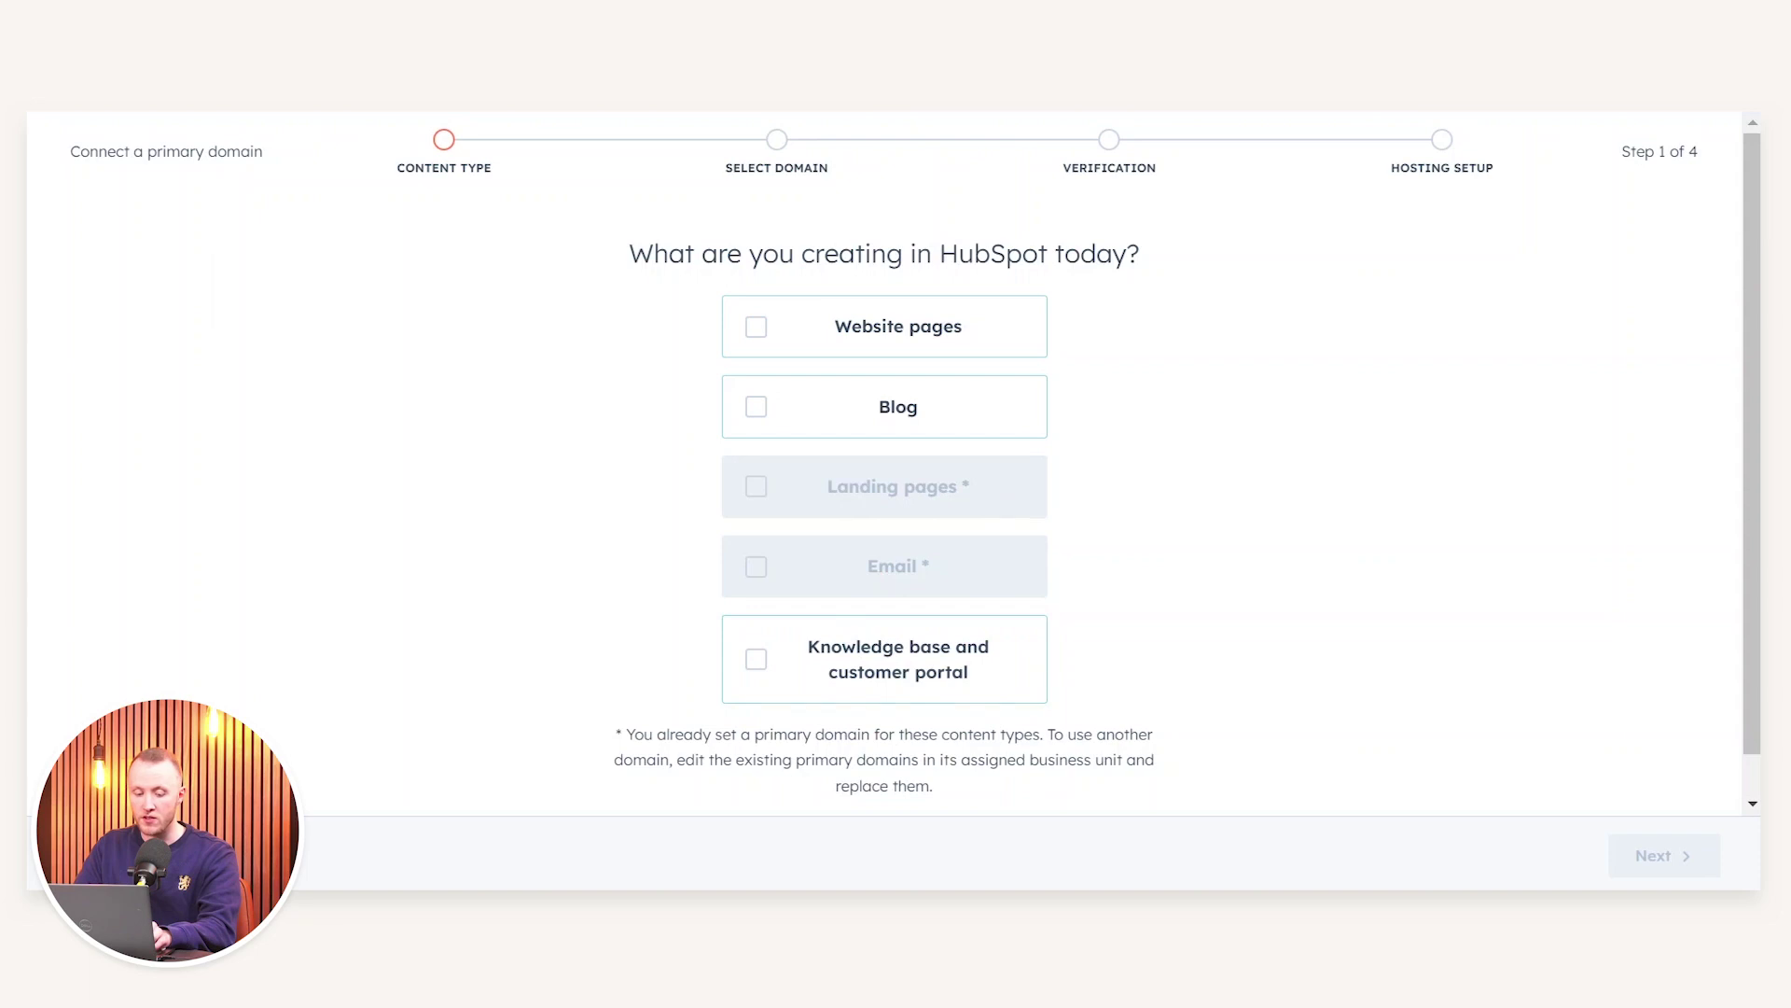
pyautogui.hotkey('alt', 'Left')
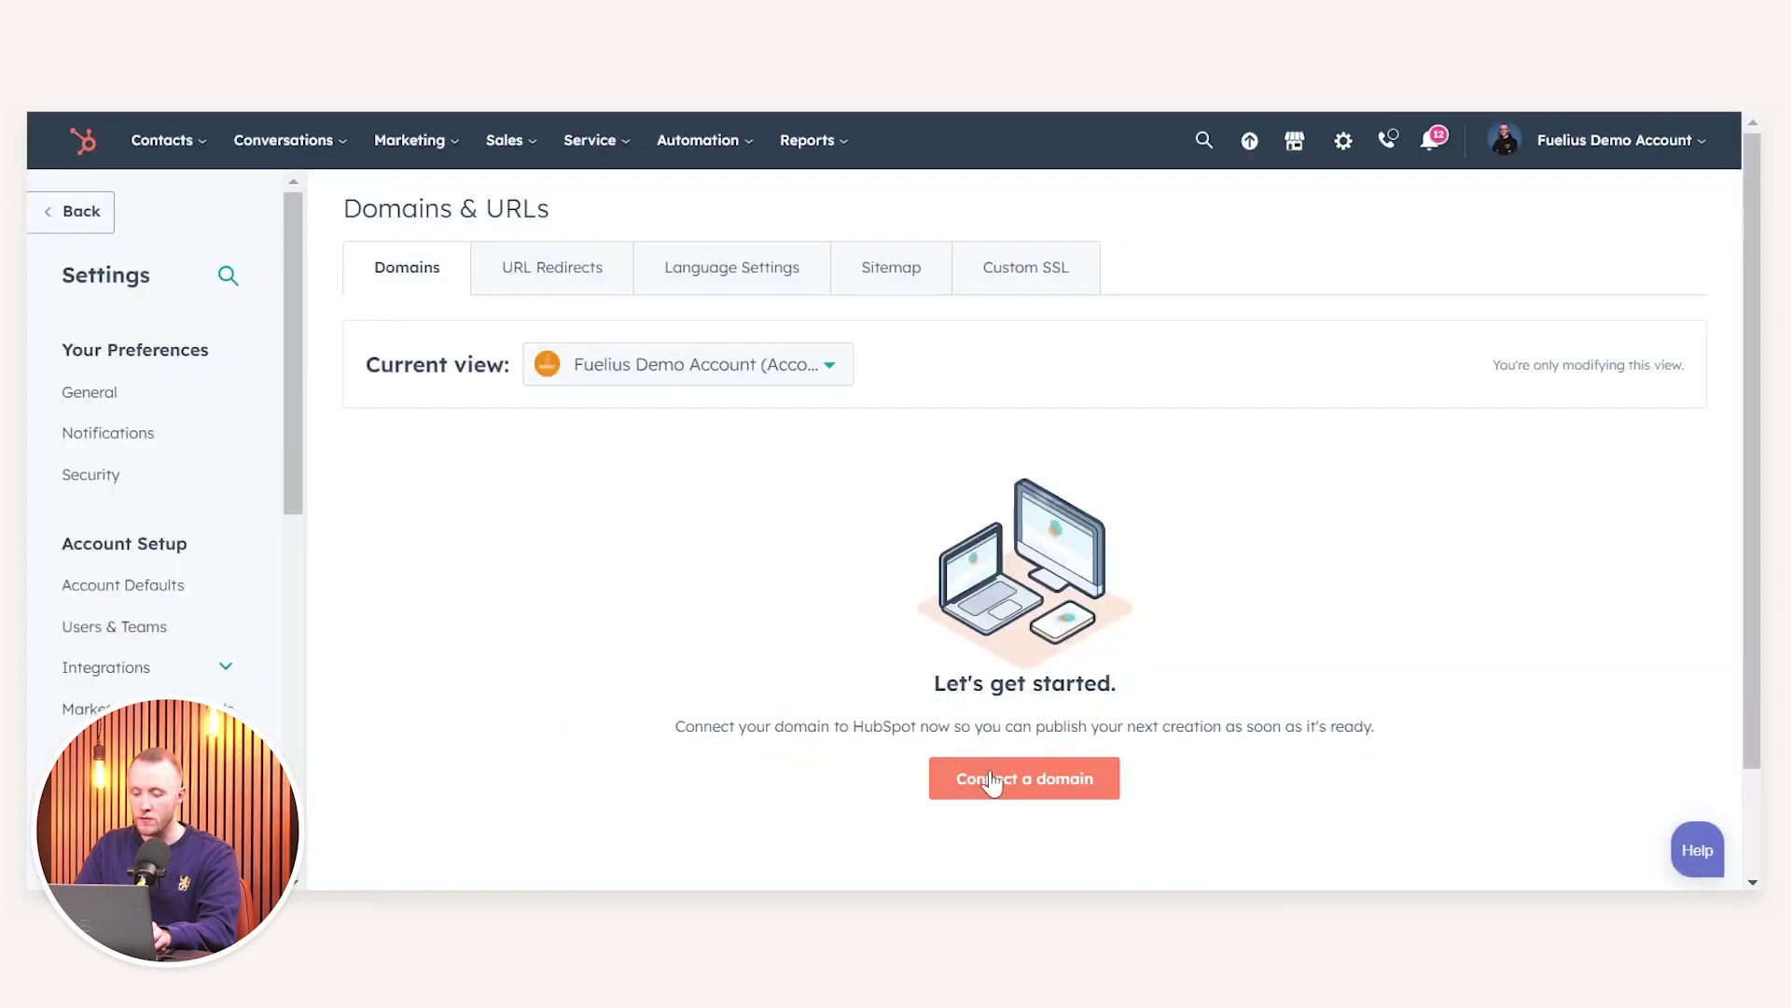
# Start a Secondary domain connection hosting Website pages, Blog and Landing pages.
pyautogui.click(991, 781)
pyautogui.click(784, 520)
pyautogui.click(452, 740)
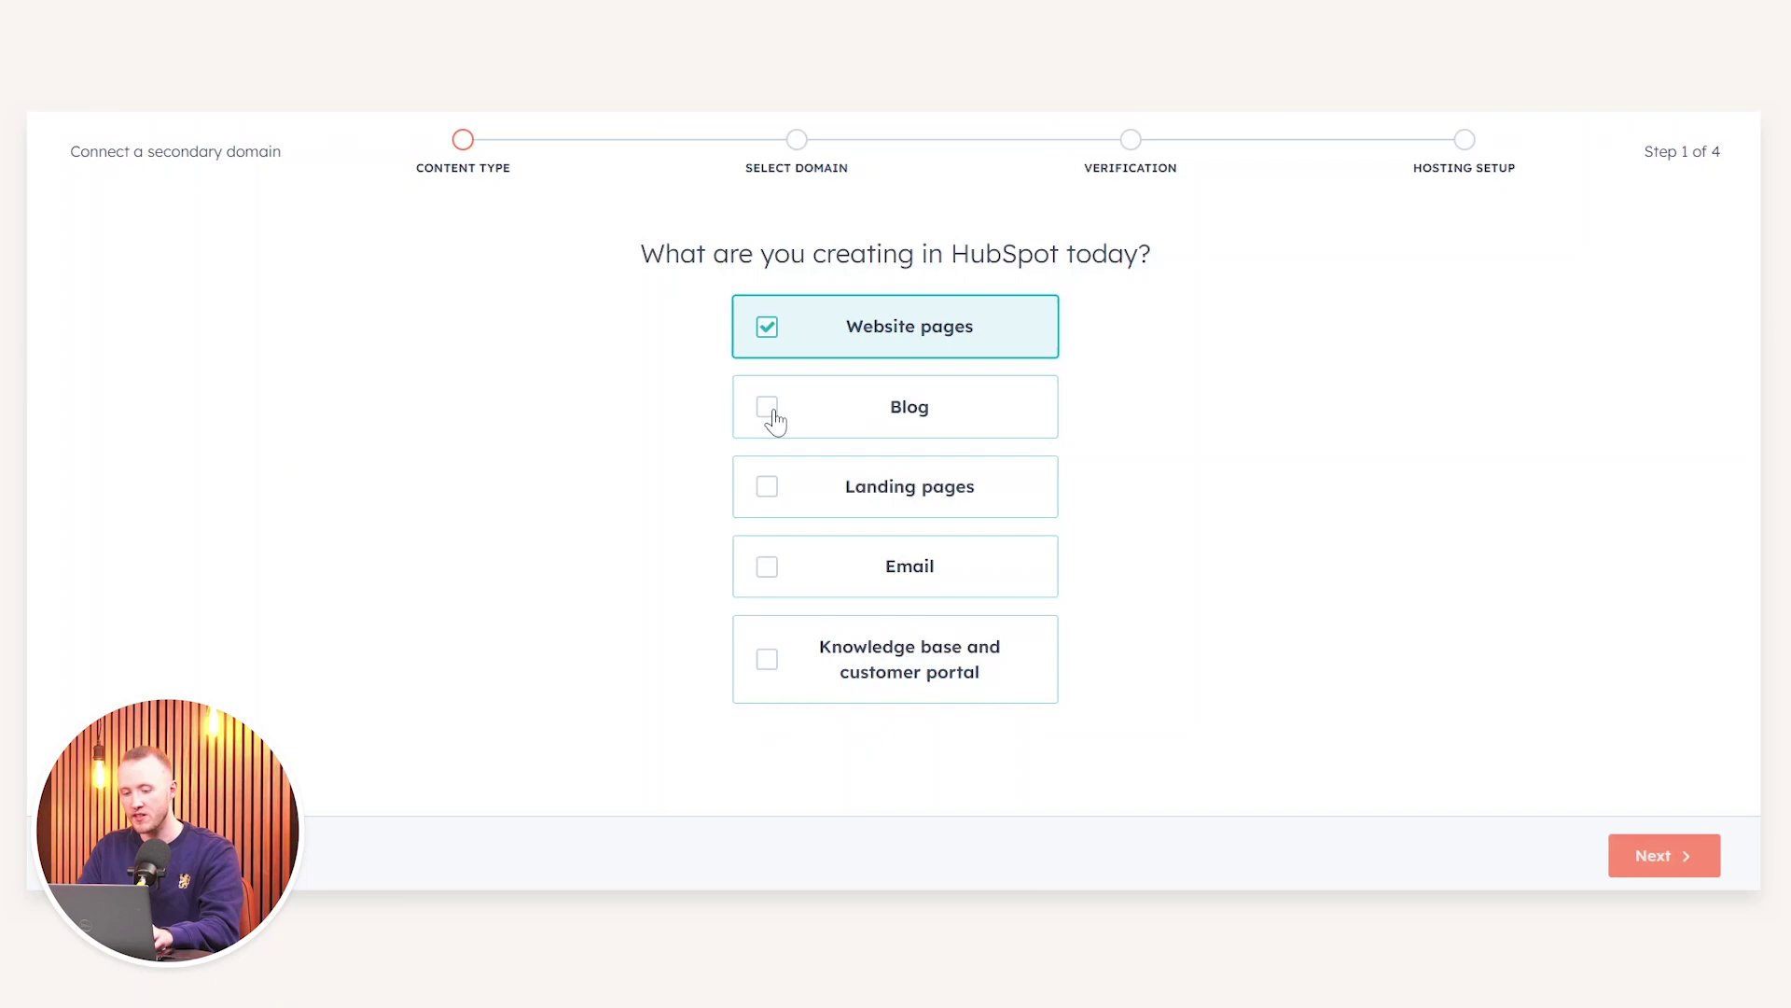
pyautogui.click(768, 409)
pyautogui.click(768, 488)
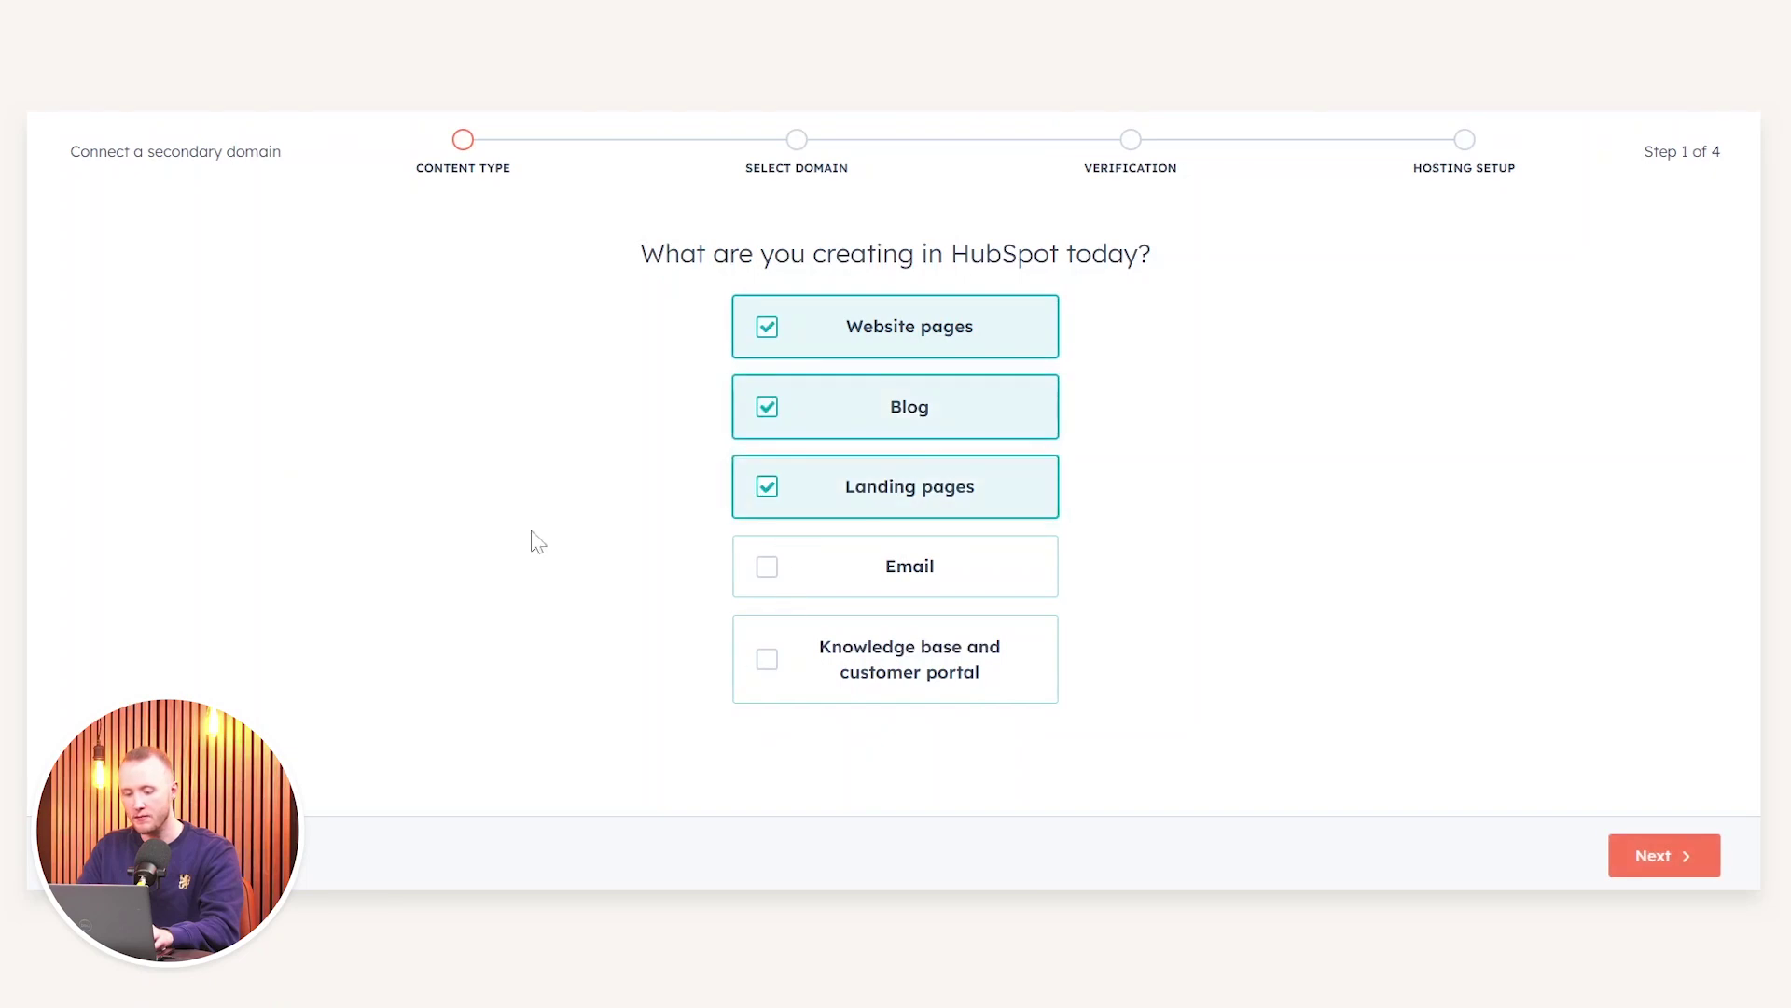
pyautogui.click(1623, 856)
# Enter the test .com domain name and continue to the hosting setup.
pyautogui.click(695, 317)
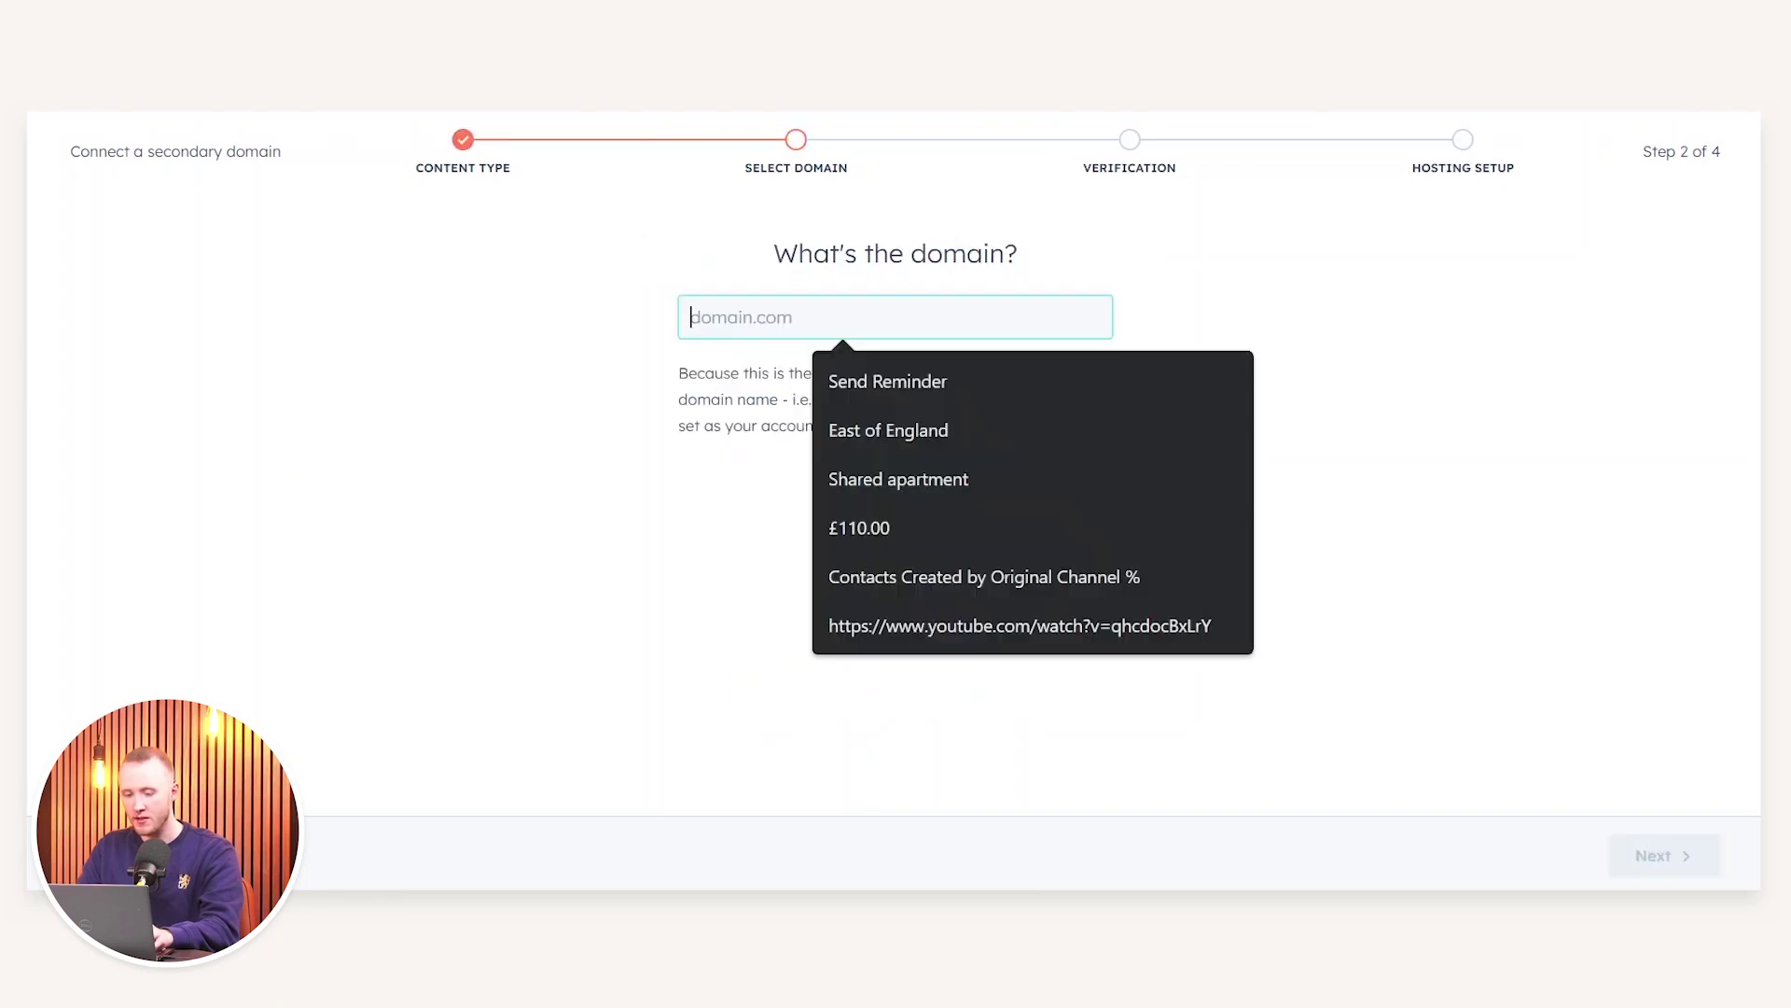
pyautogui.write('fuelius.com')
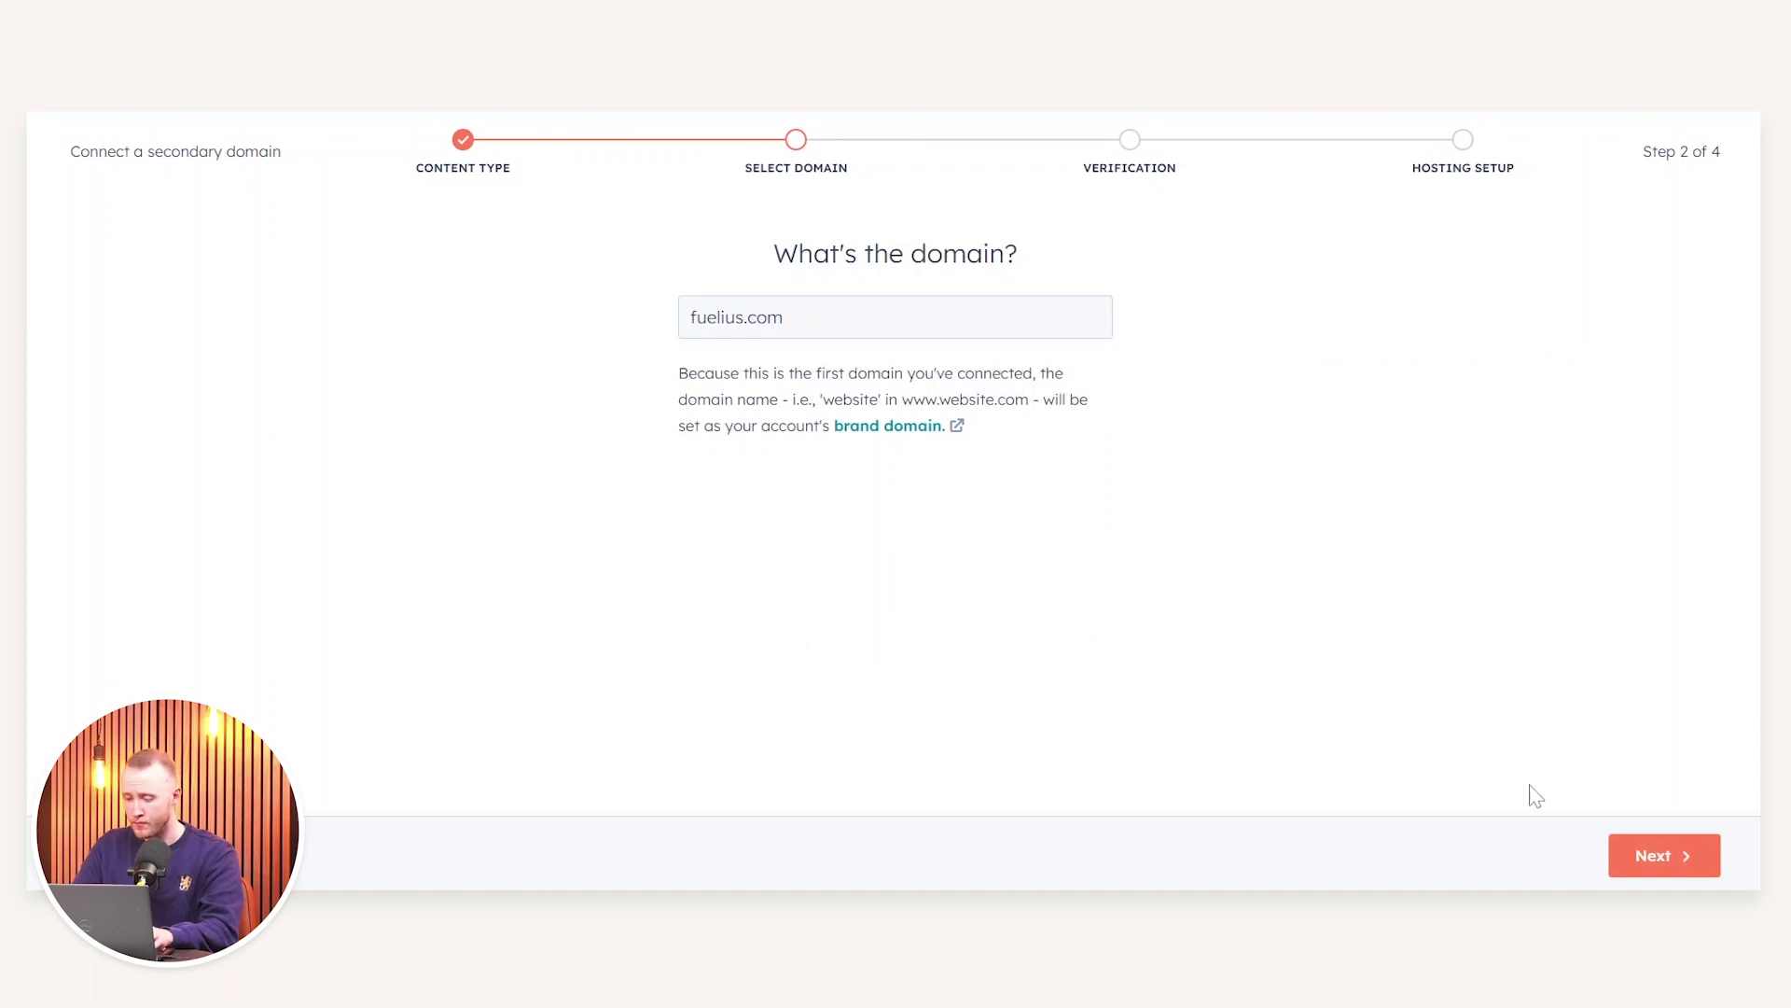
pyautogui.click(1643, 855)
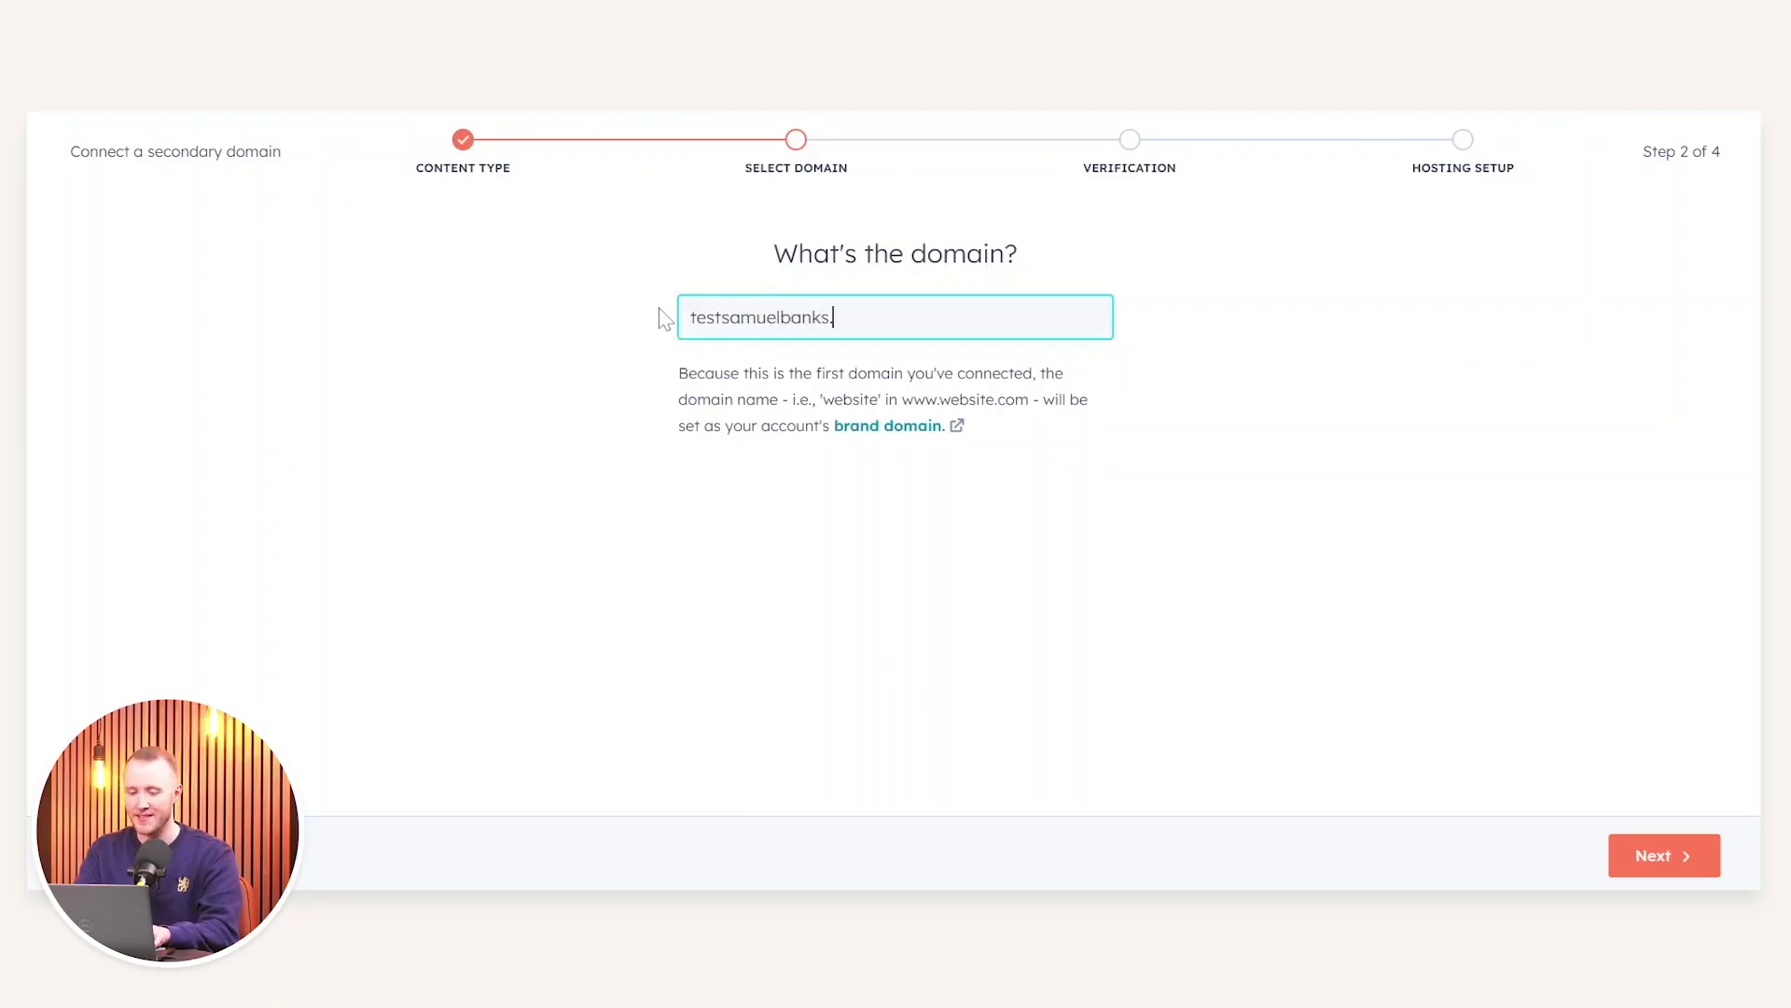
pyautogui.click(1611, 841)
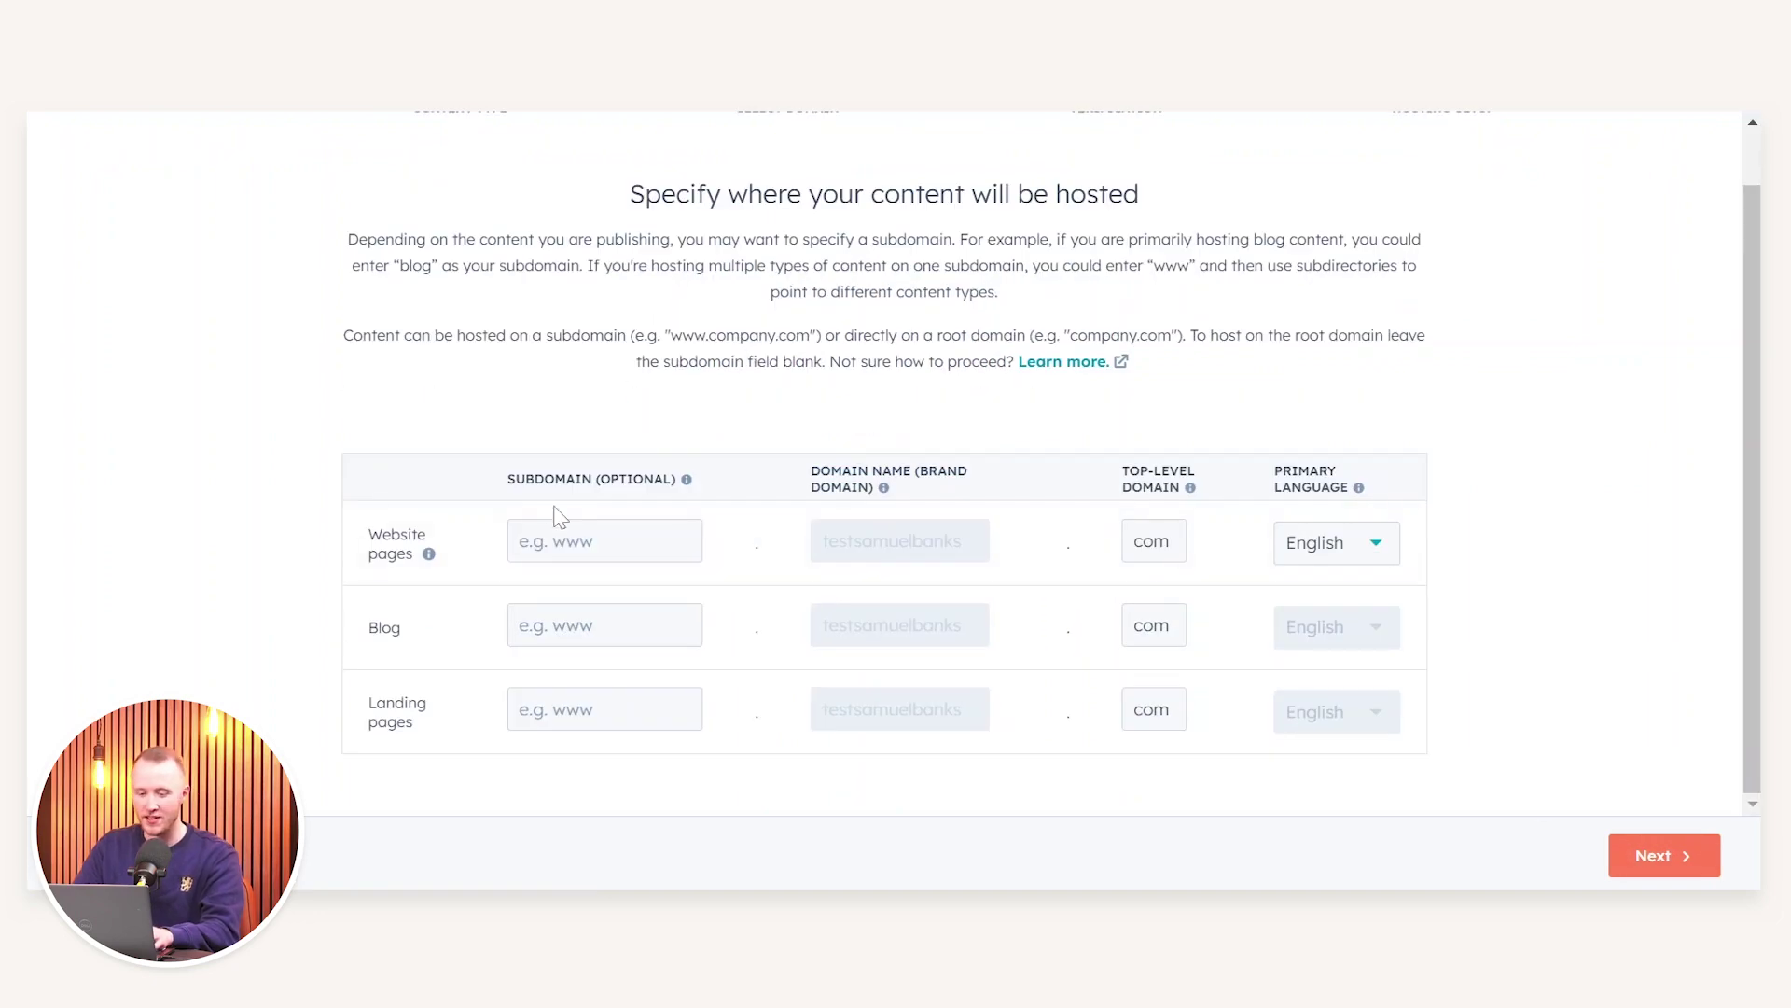
# Enter subdomains content, blog and offers for Website pages, Blog and Landing pages.
pyautogui.click(597, 544)
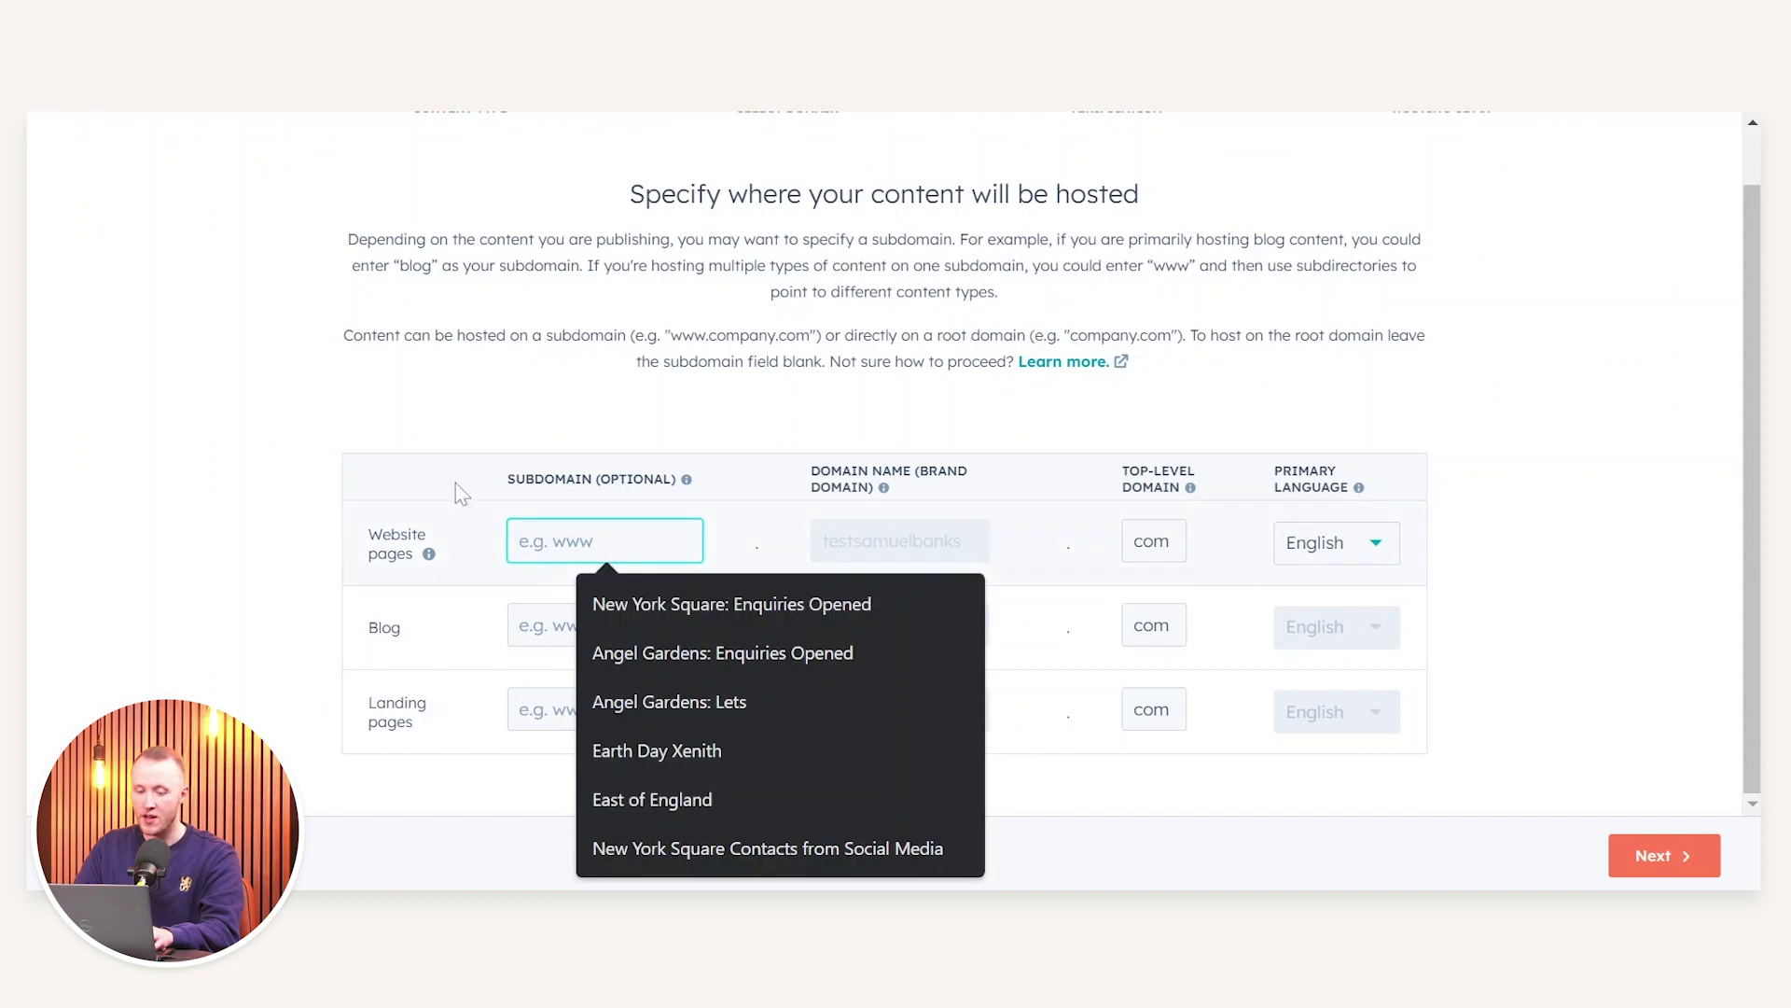
pyautogui.click(774, 481)
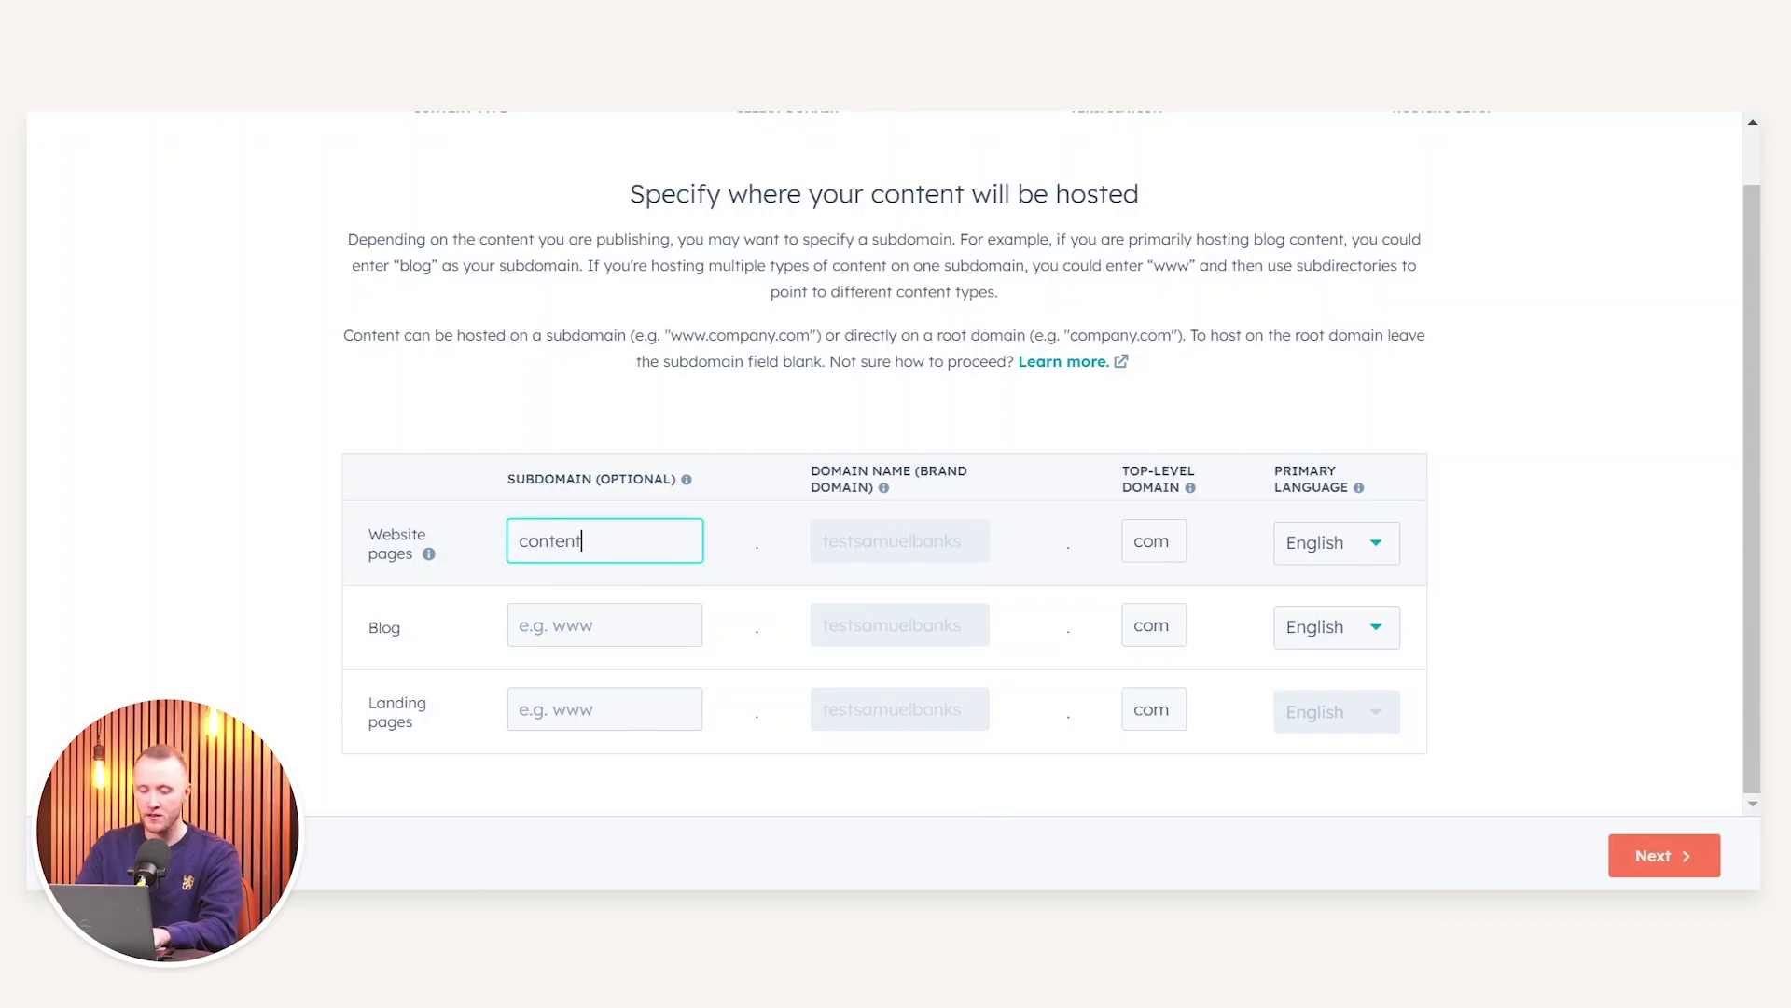
pyautogui.click(560, 605)
pyautogui.write('blog')
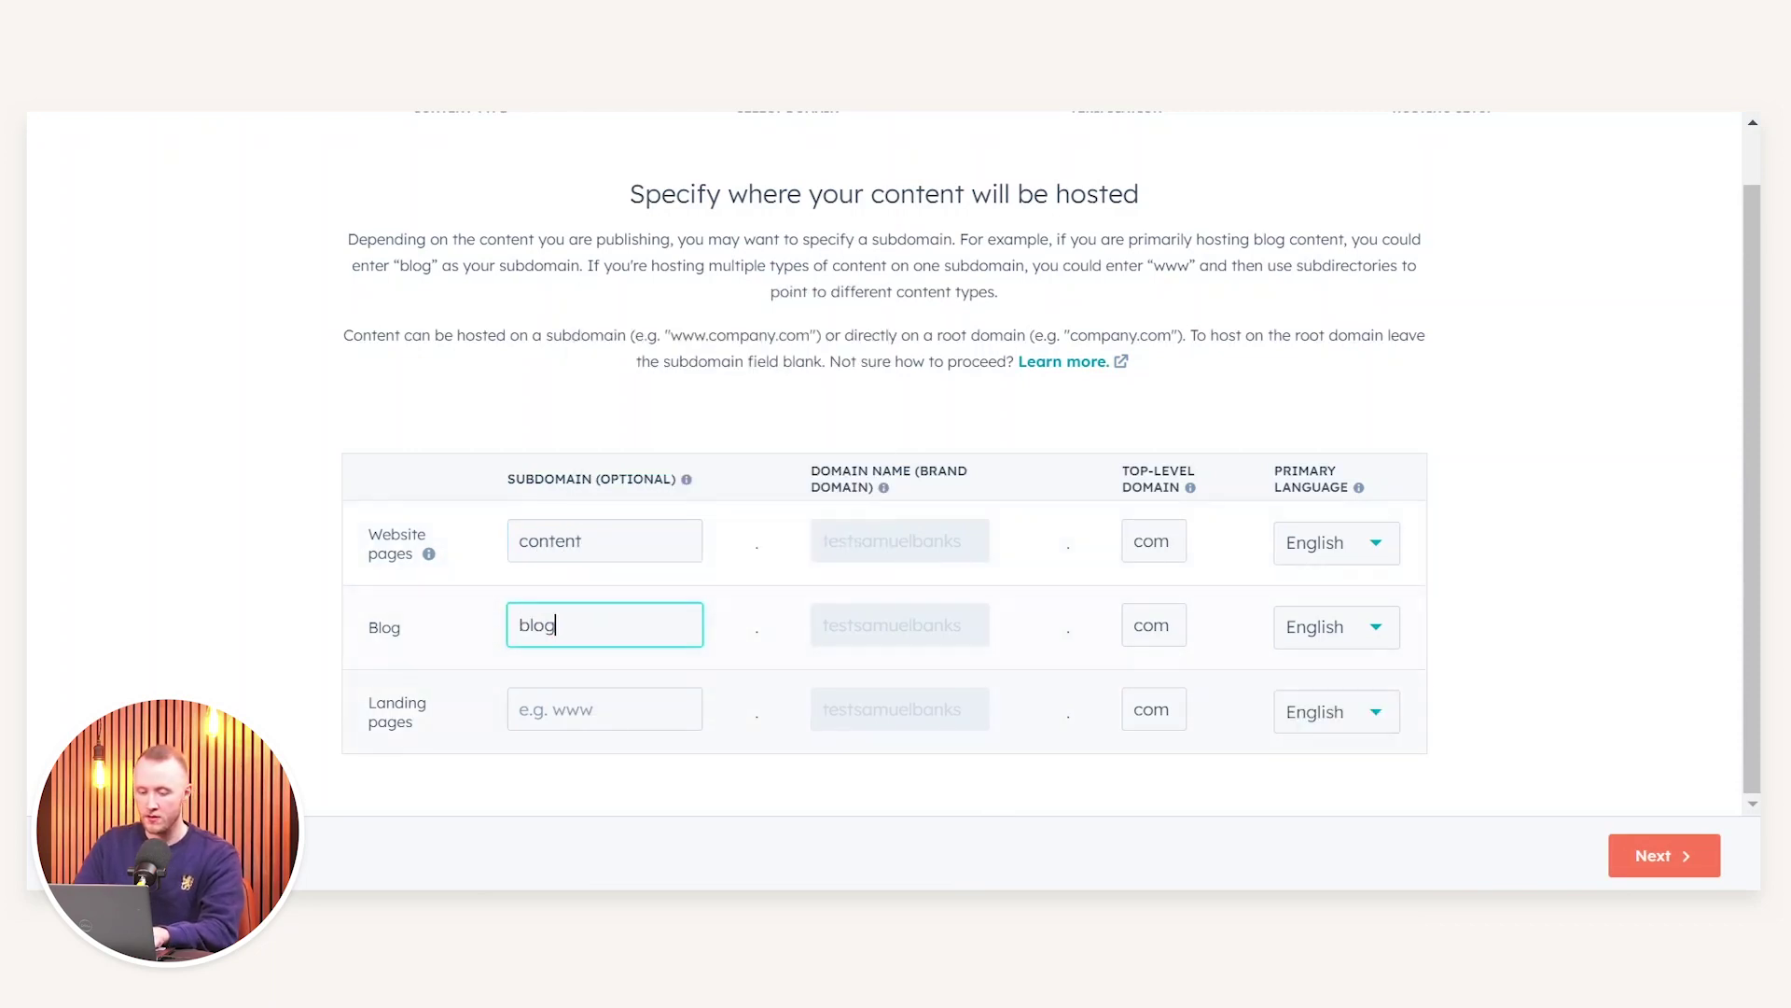
pyautogui.press('Tab')
pyautogui.write('offers')
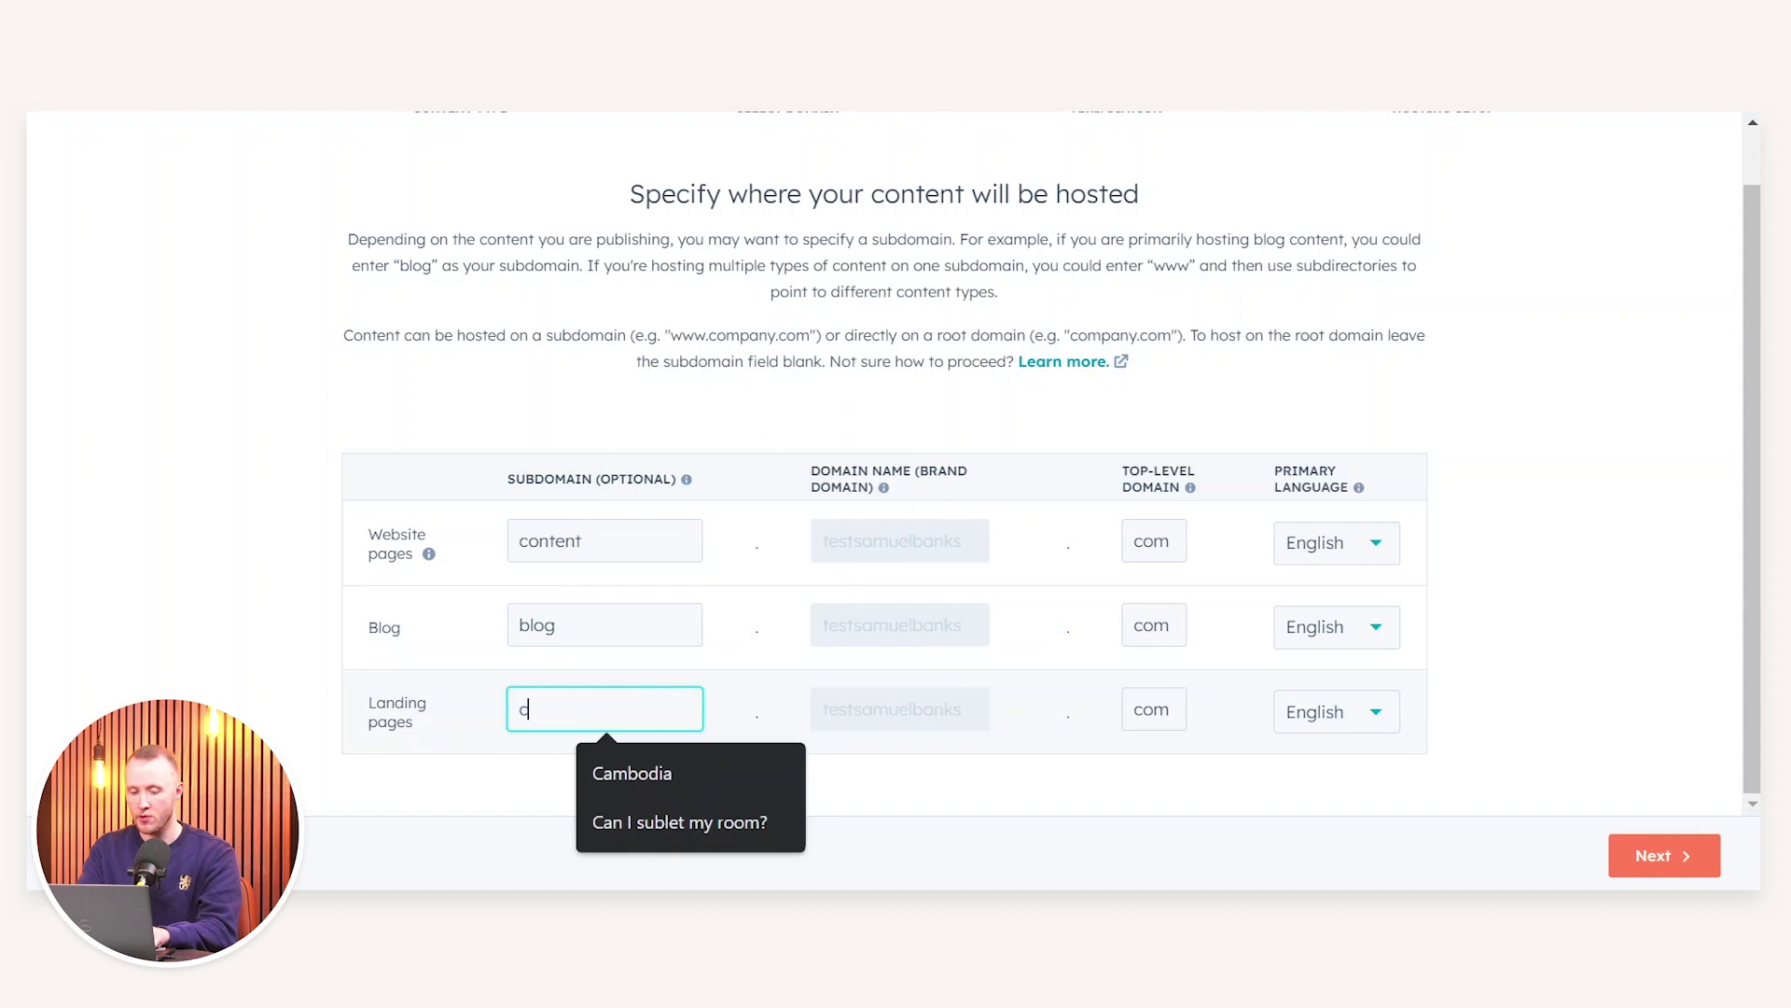
pyautogui.click(352, 572)
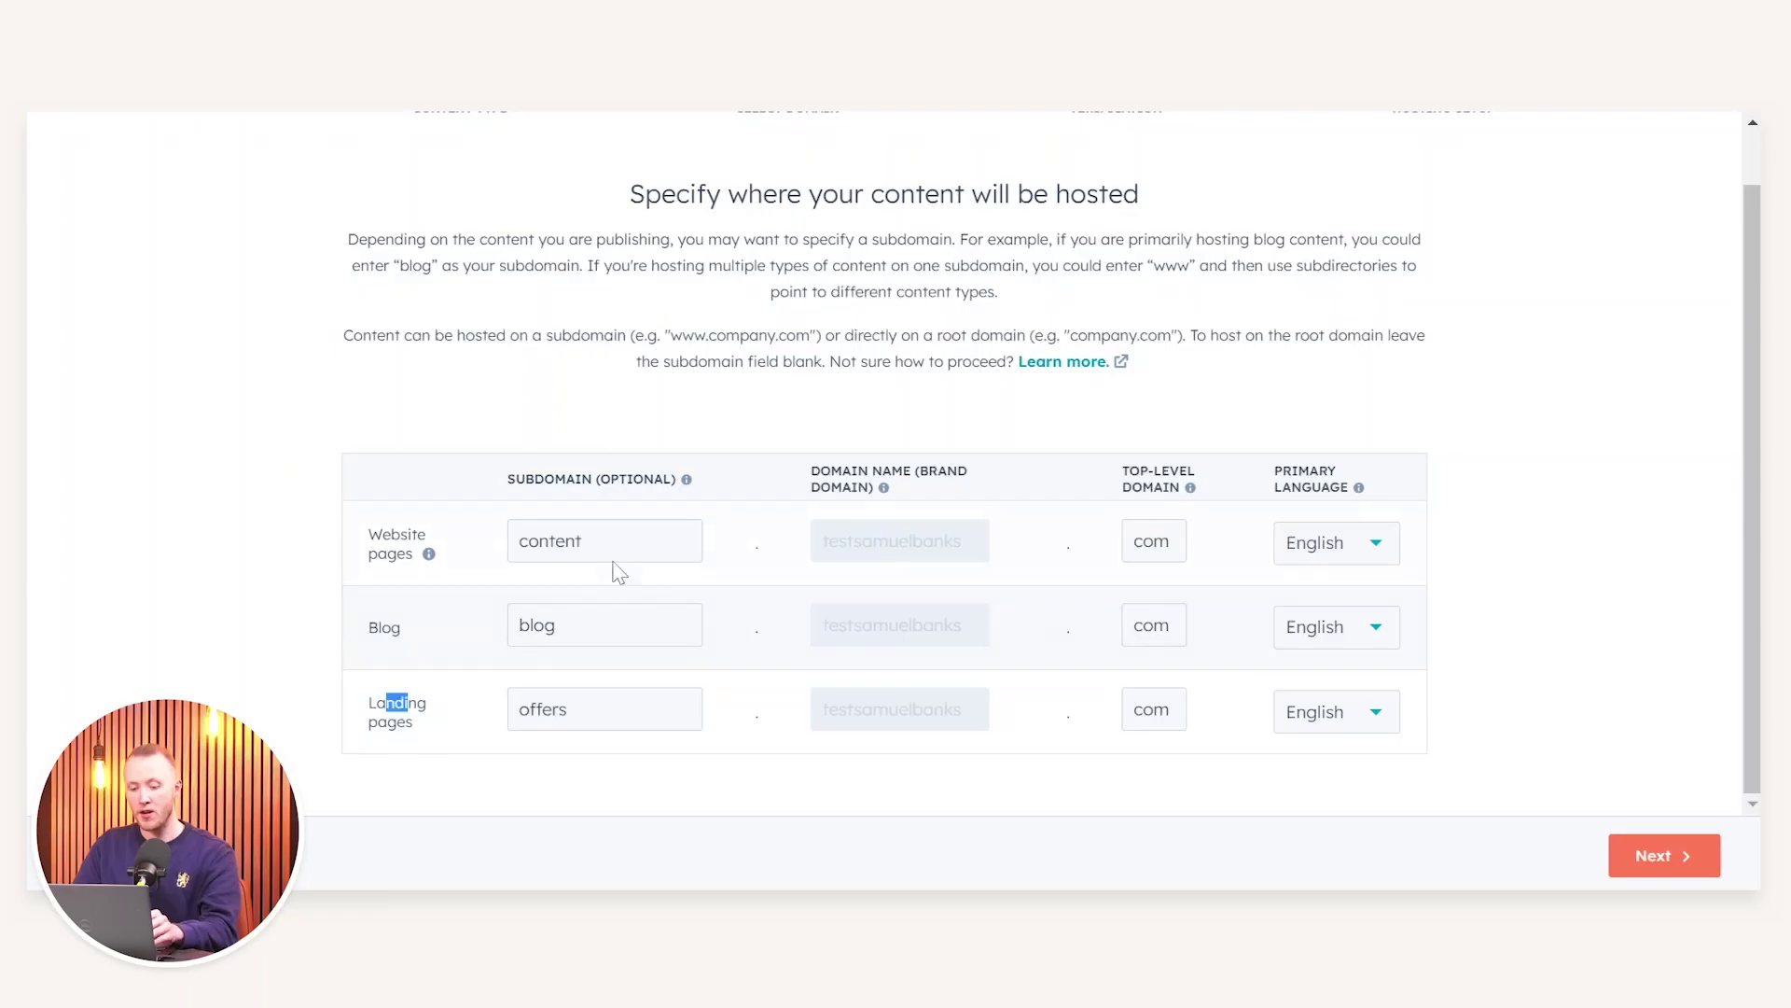
# Clear the three subdomain fields and try advancing the wizard.
pyautogui.moveTo(614, 560); pyautogui.dragTo(504, 550)
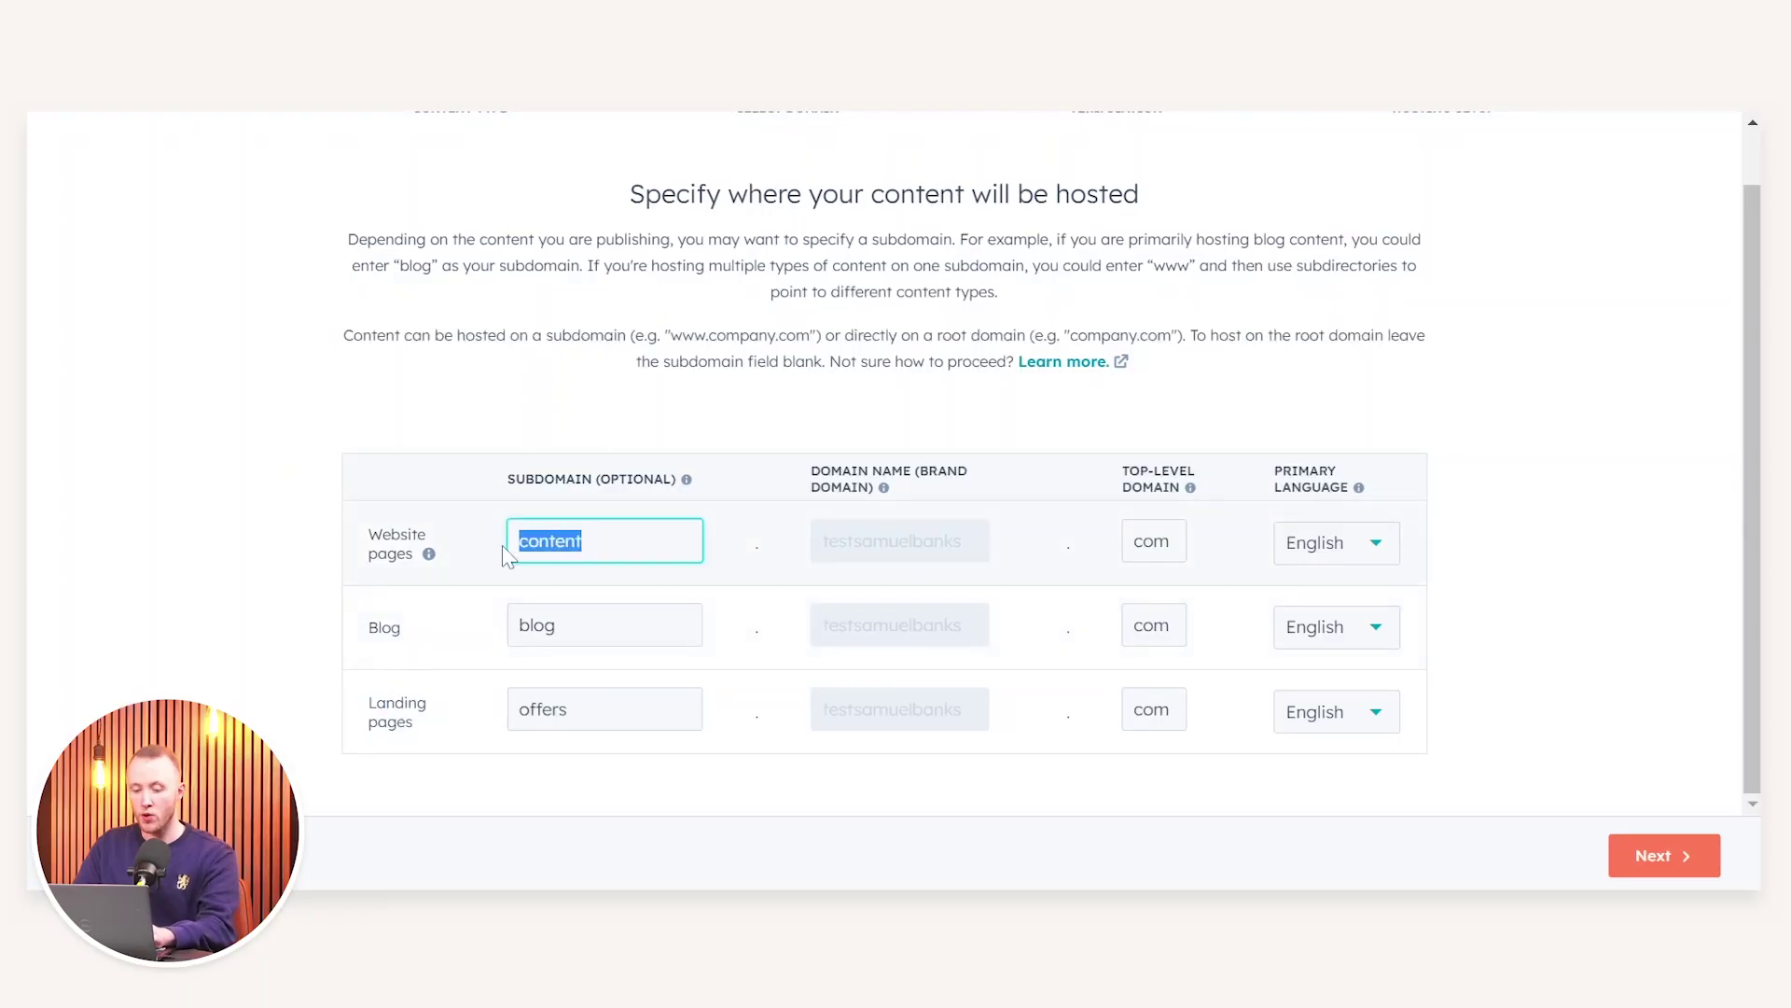
pyautogui.press('BackSpace')
pyautogui.moveTo(602, 630); pyautogui.dragTo(499, 637)
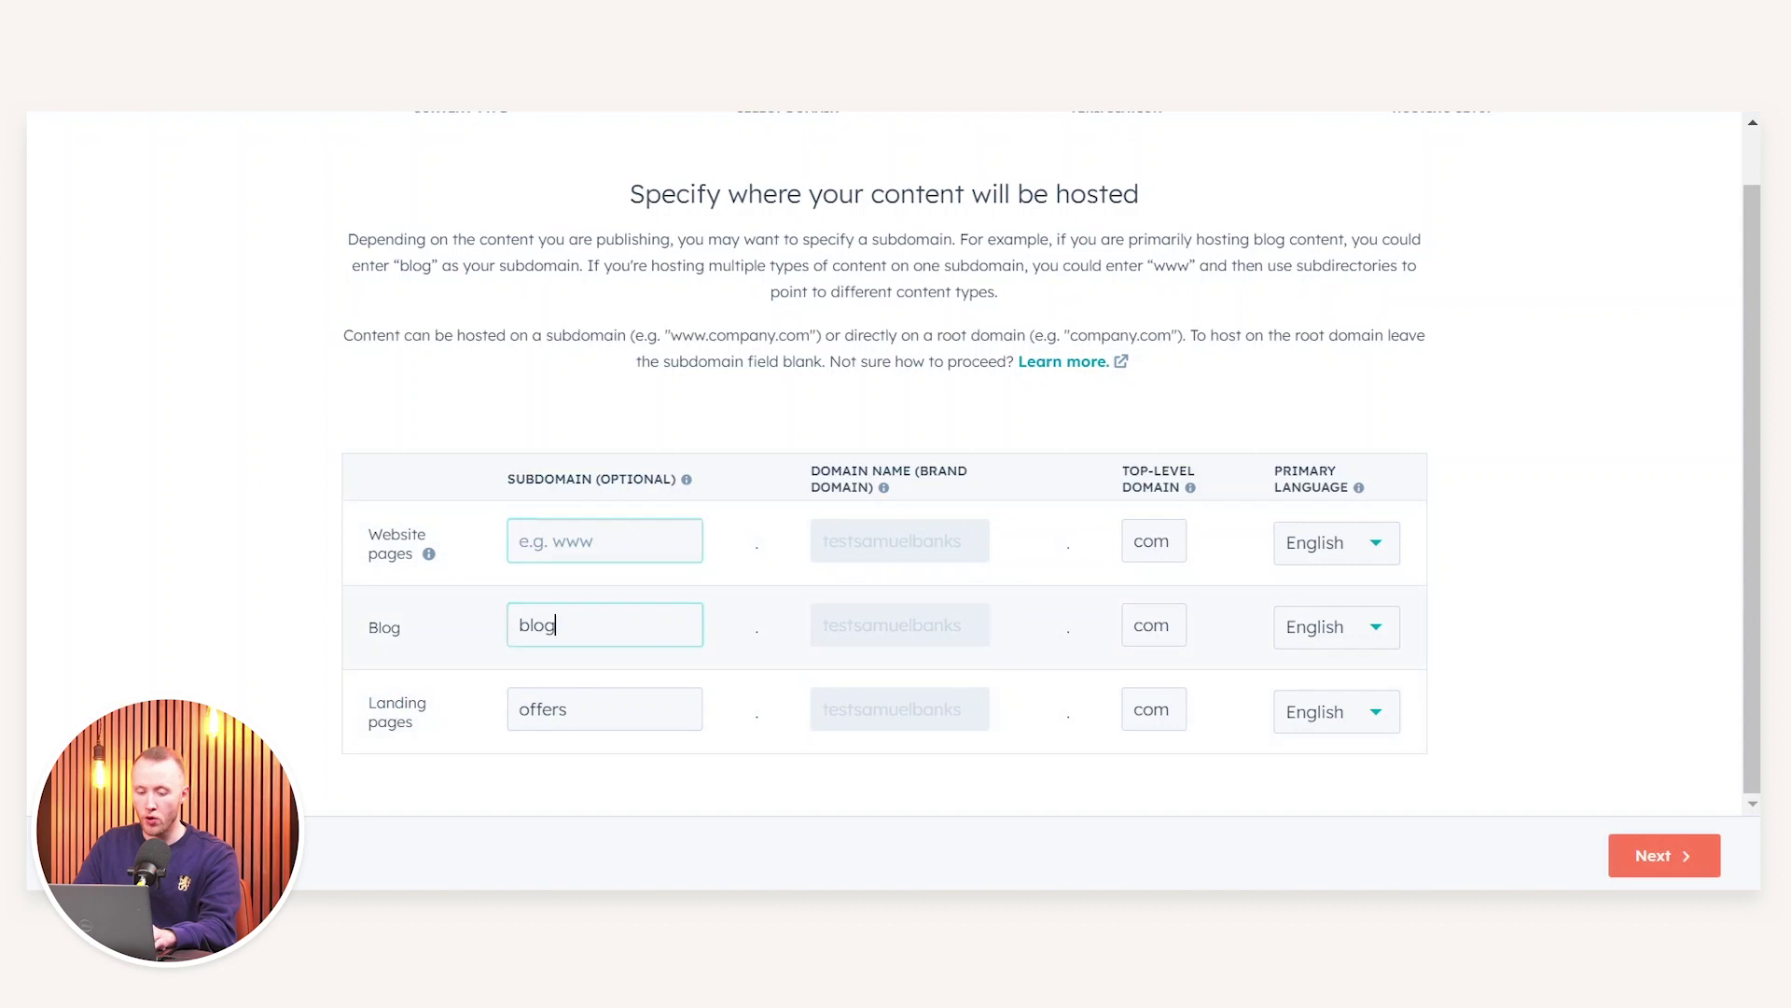
pyautogui.press('BackSpace')
pyautogui.moveTo(597, 711); pyautogui.dragTo(508, 711)
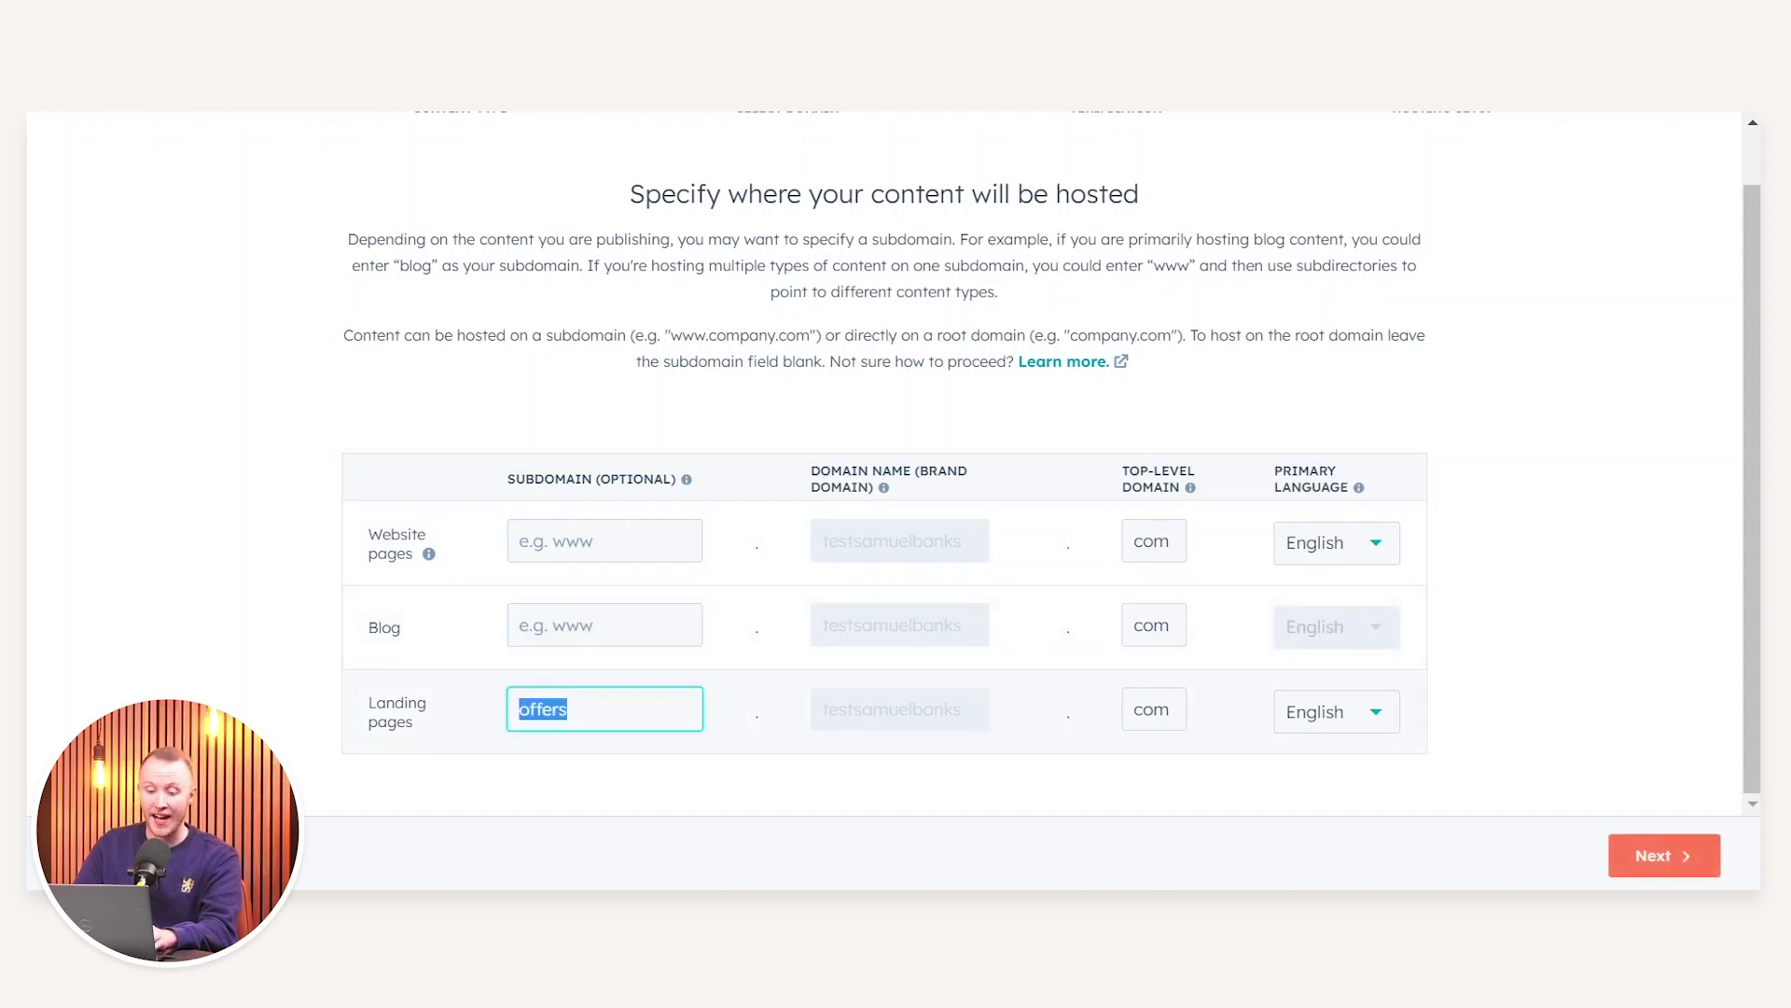
pyautogui.press('BackSpace')
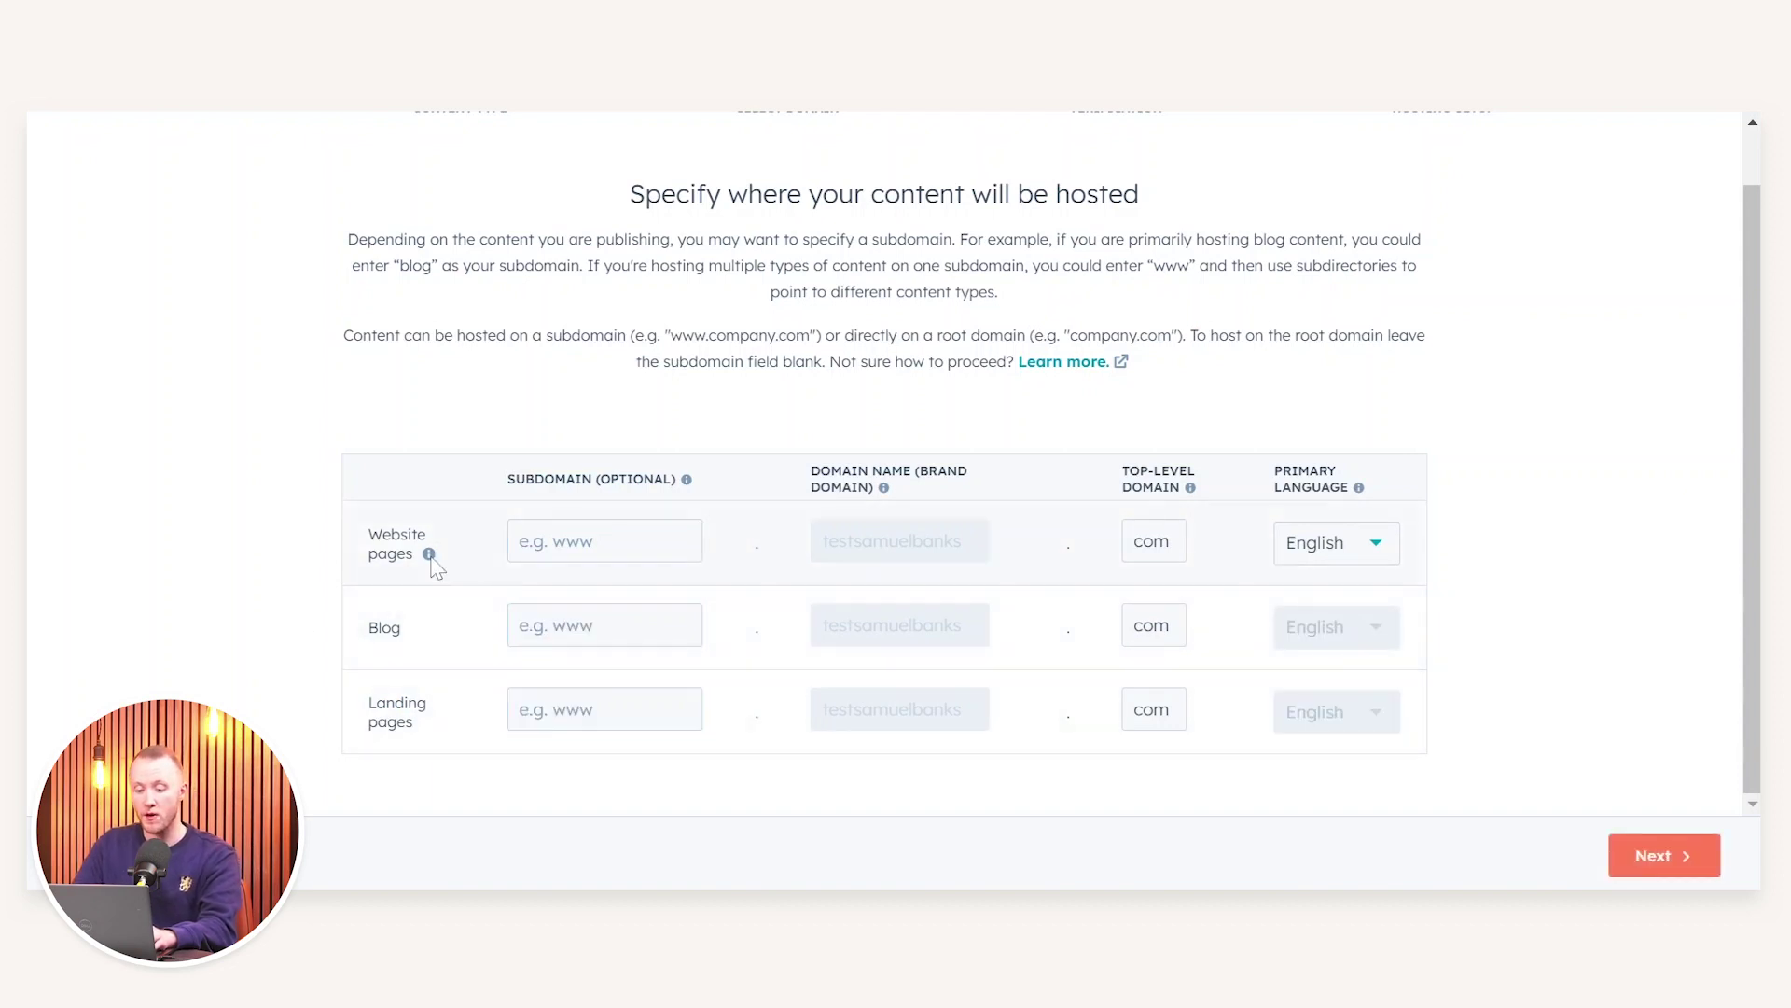
pyautogui.click(1666, 854)
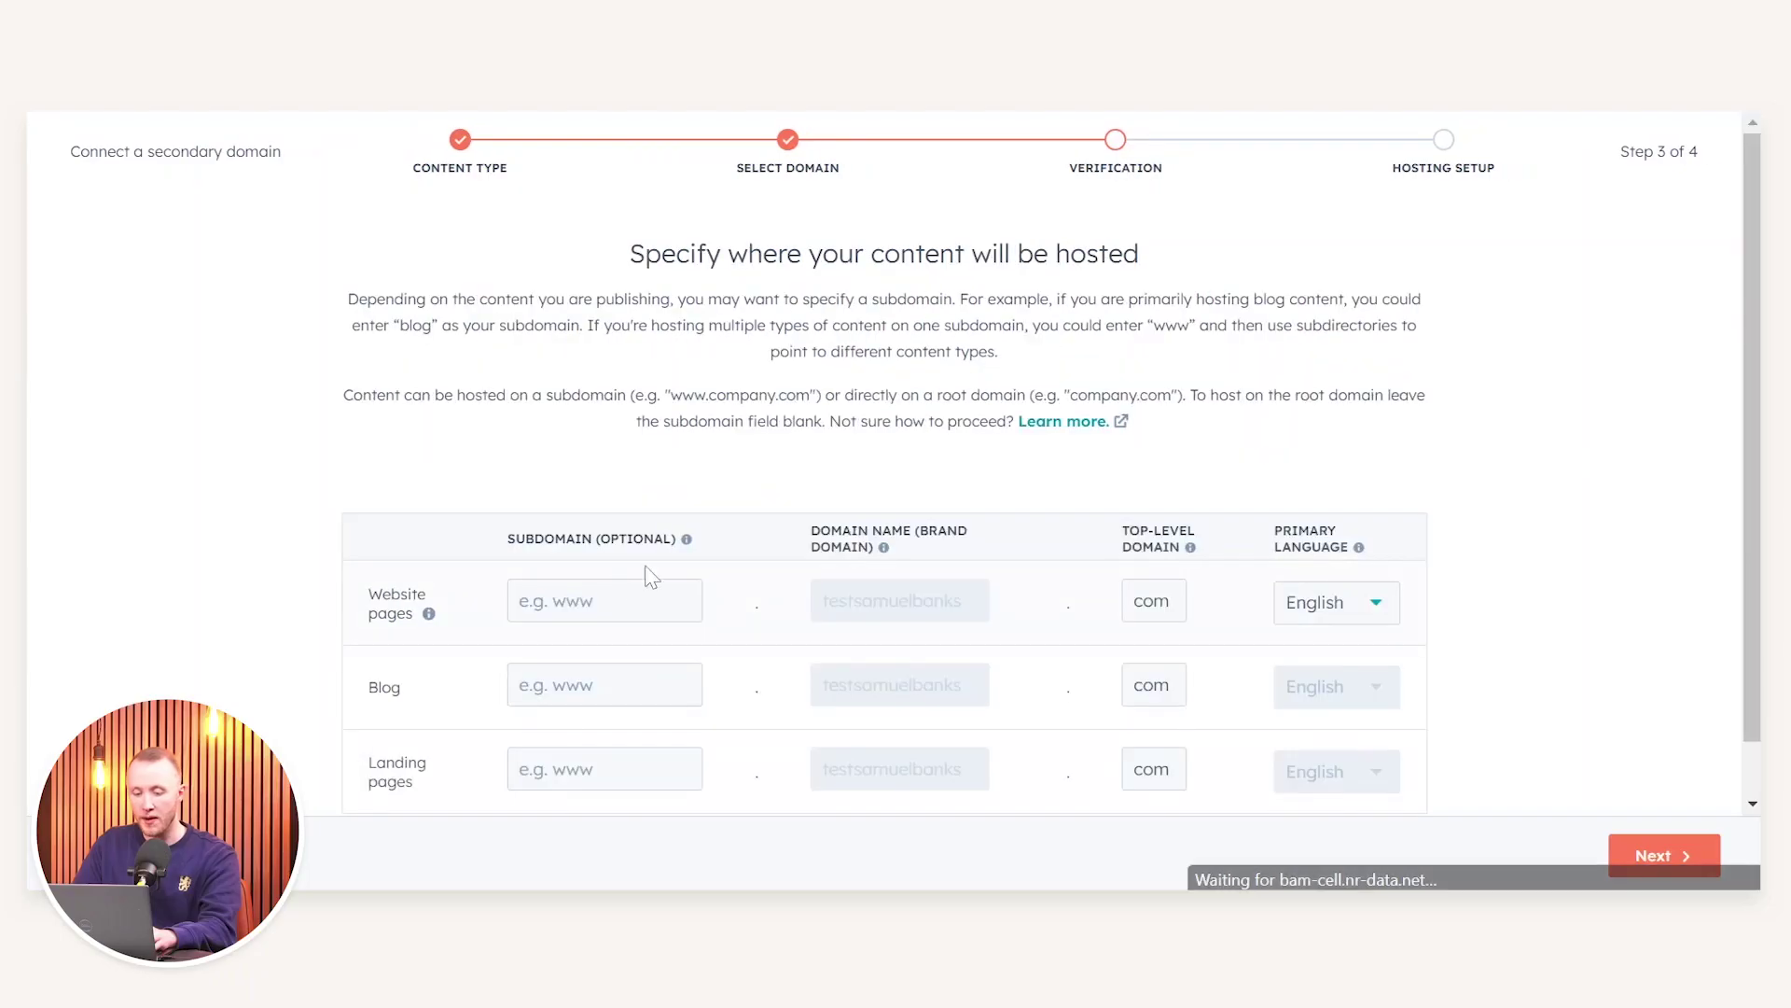
# Re-enter content, blog and offers as subdomains and advance to the confirmation page.
pyautogui.click(644, 597)
pyautogui.write('c')
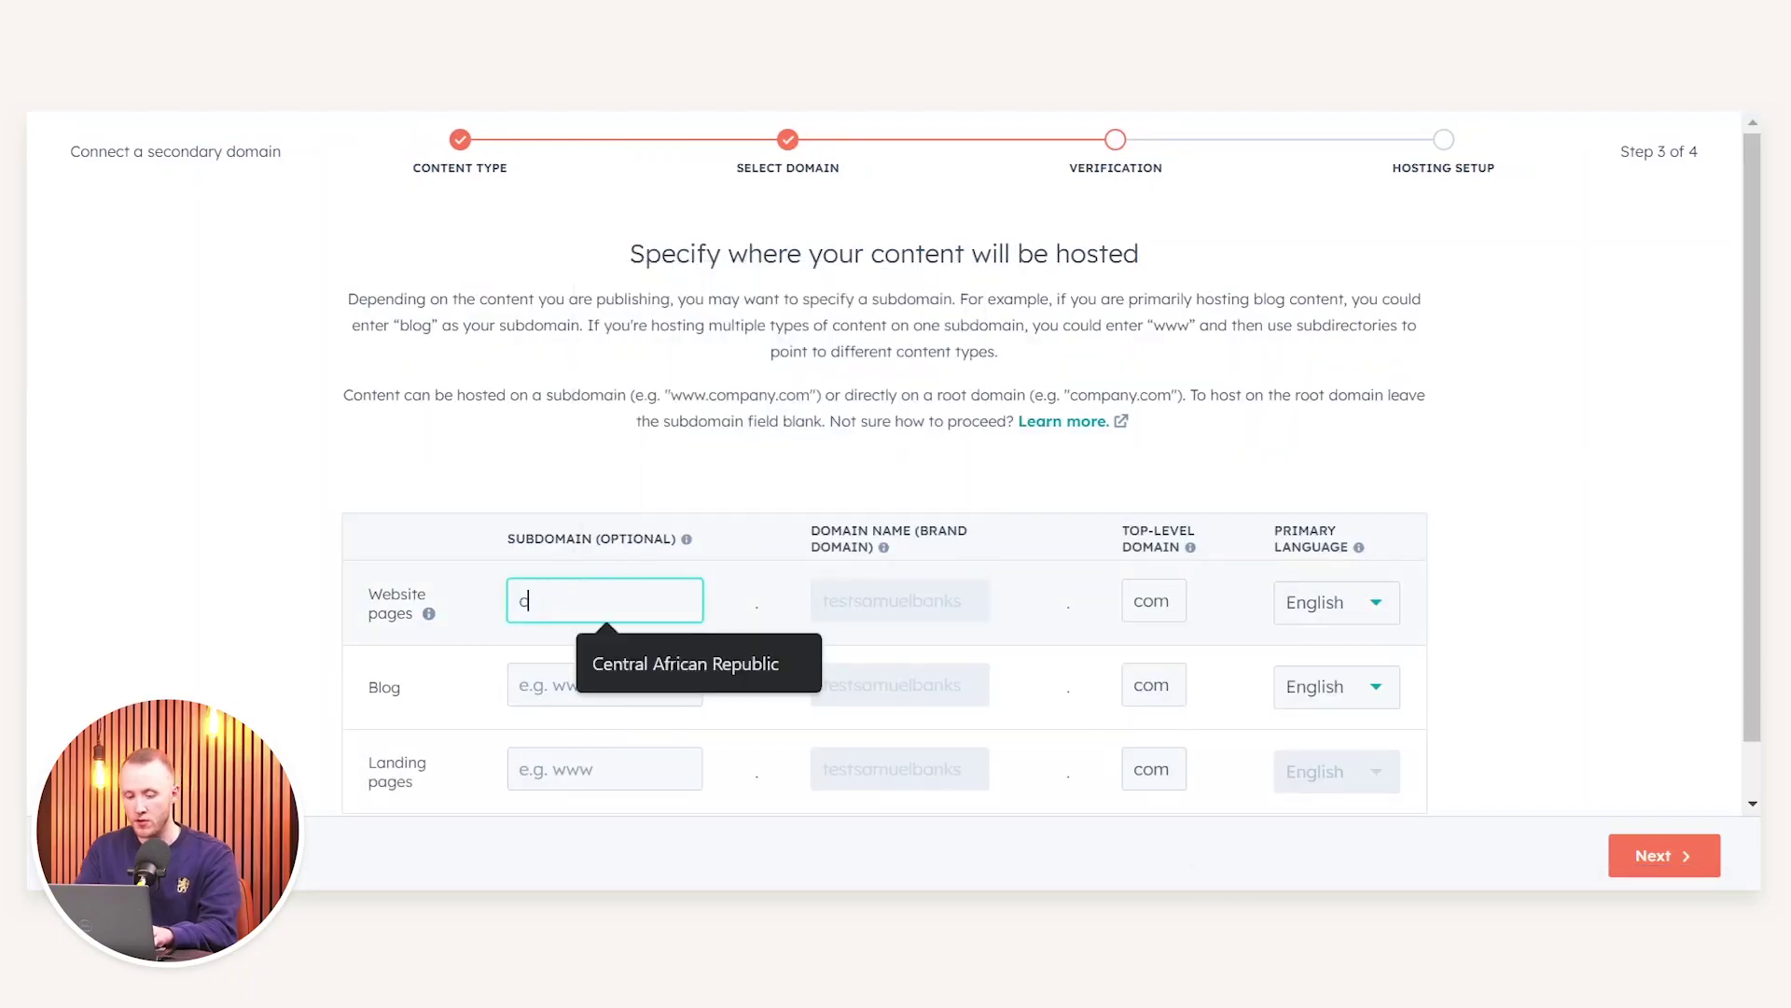
pyautogui.write('ontenbl')
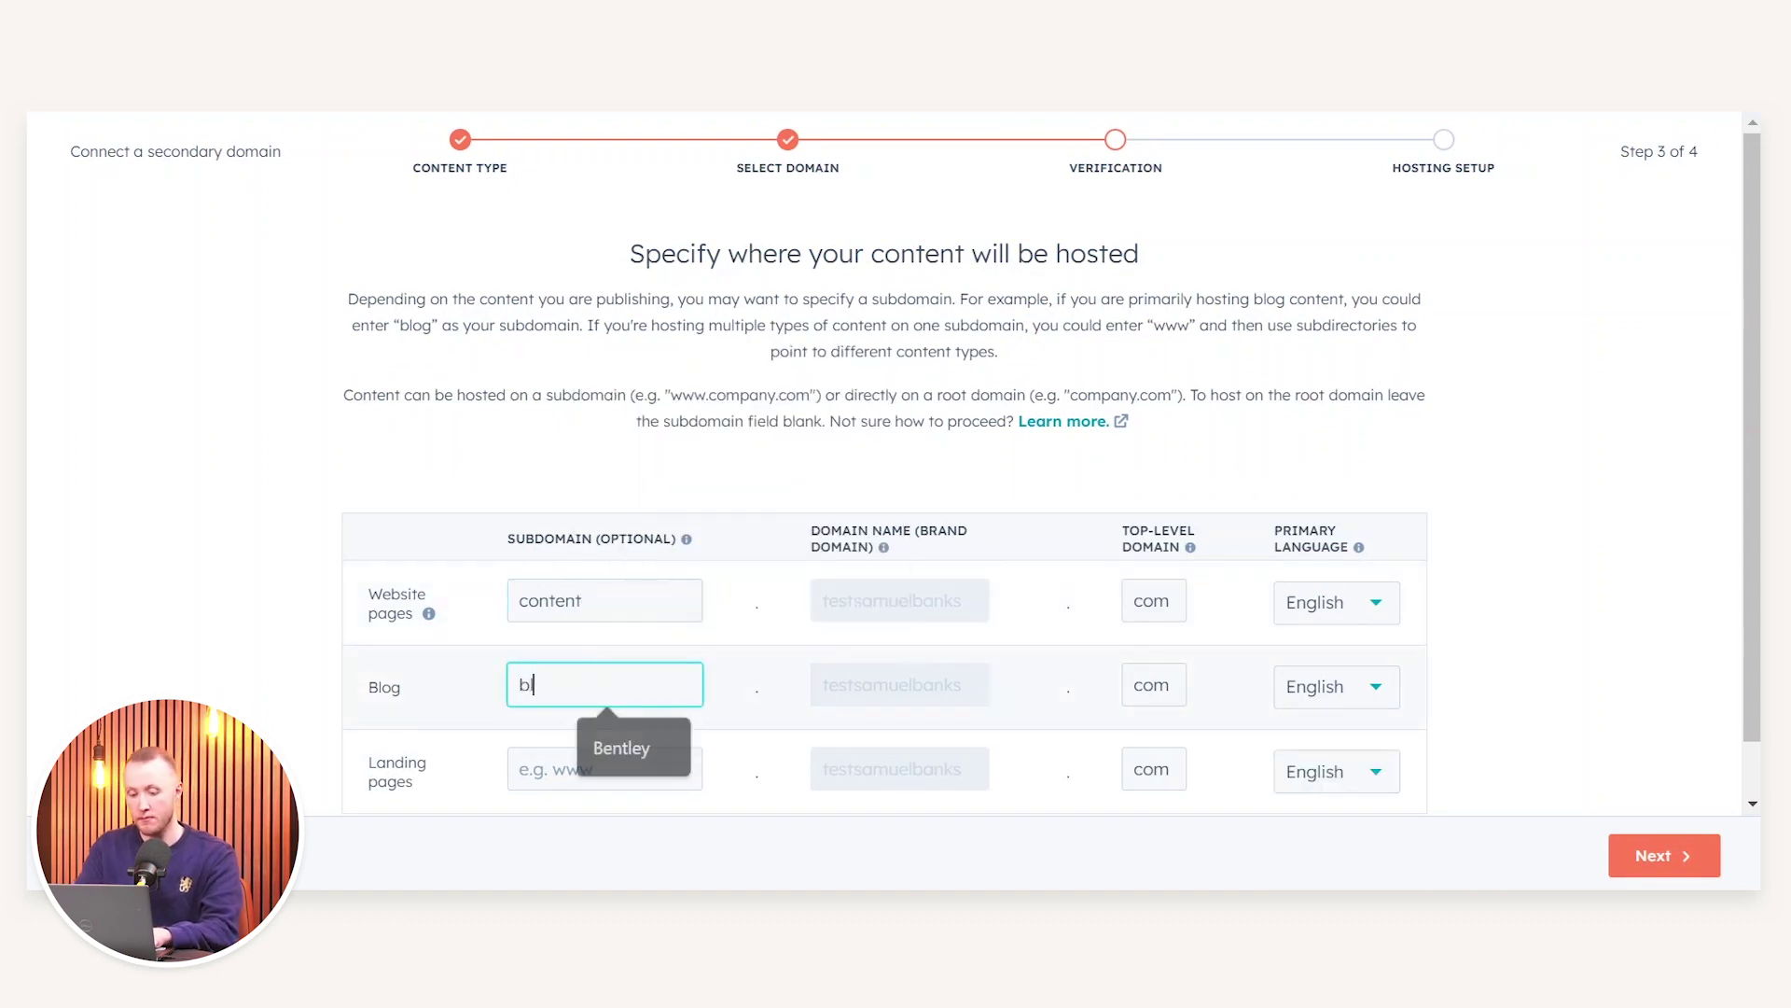
pyautogui.press('BackSpace')
pyautogui.write('blog')
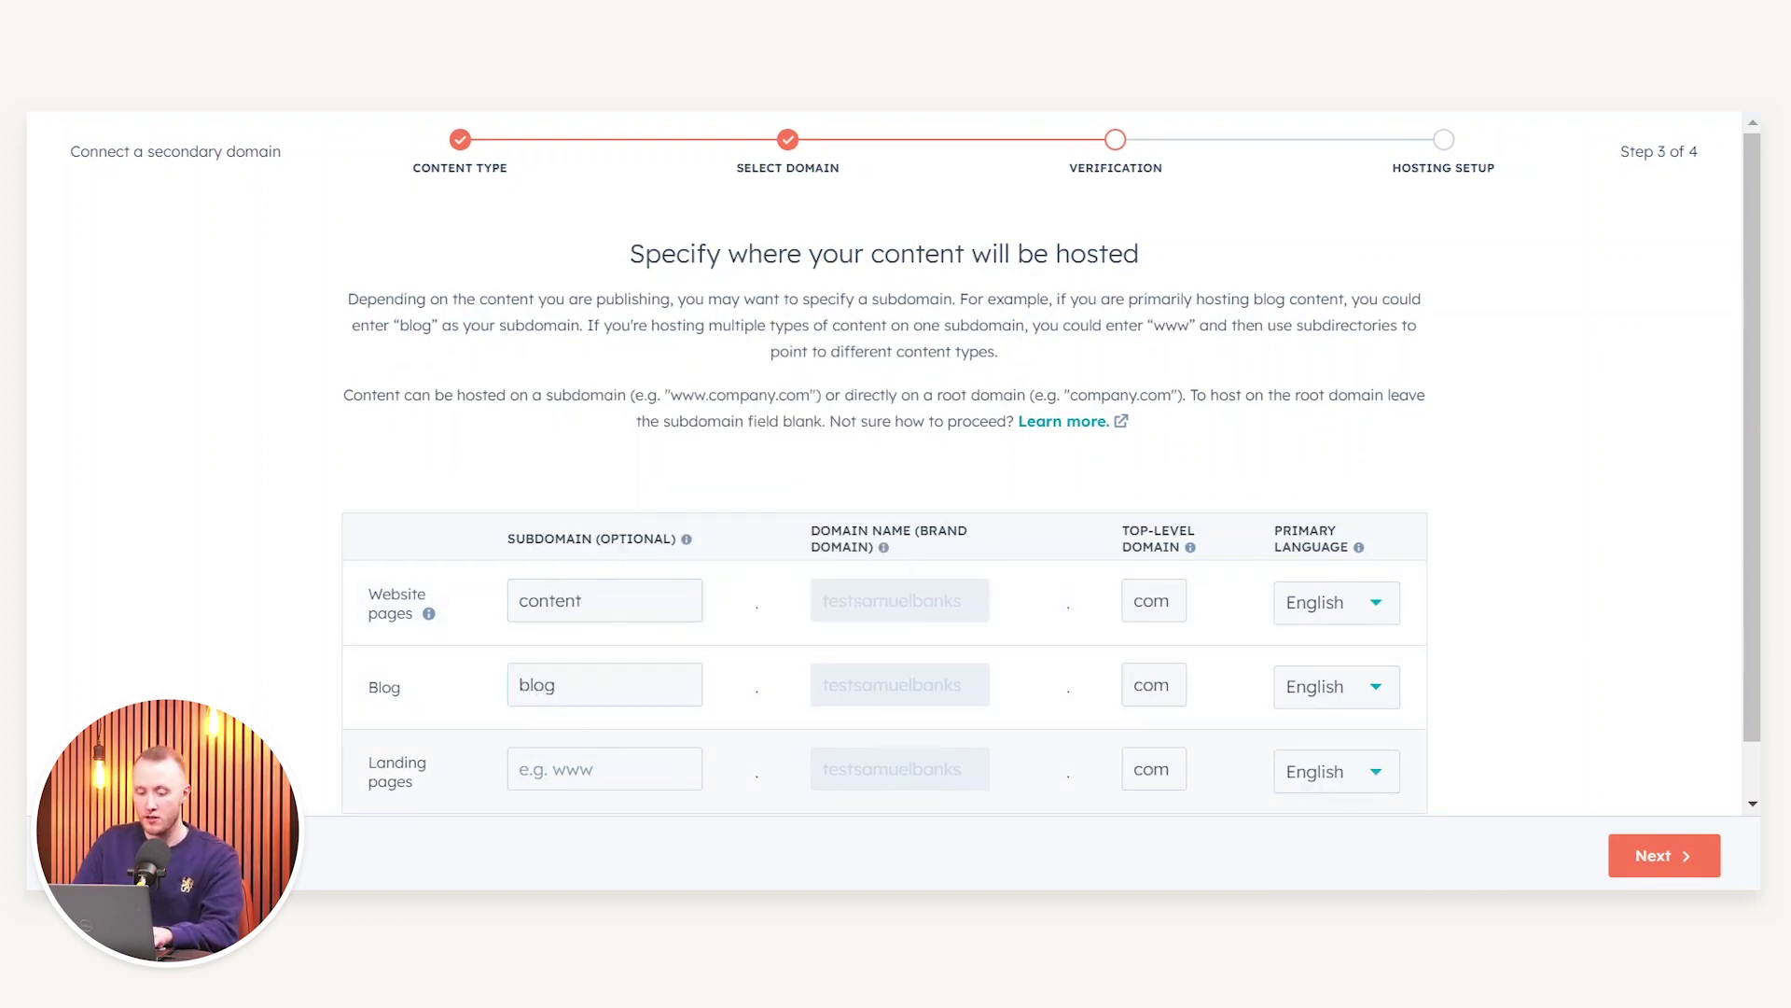
pyautogui.click(604, 769)
pyautogui.write('offers')
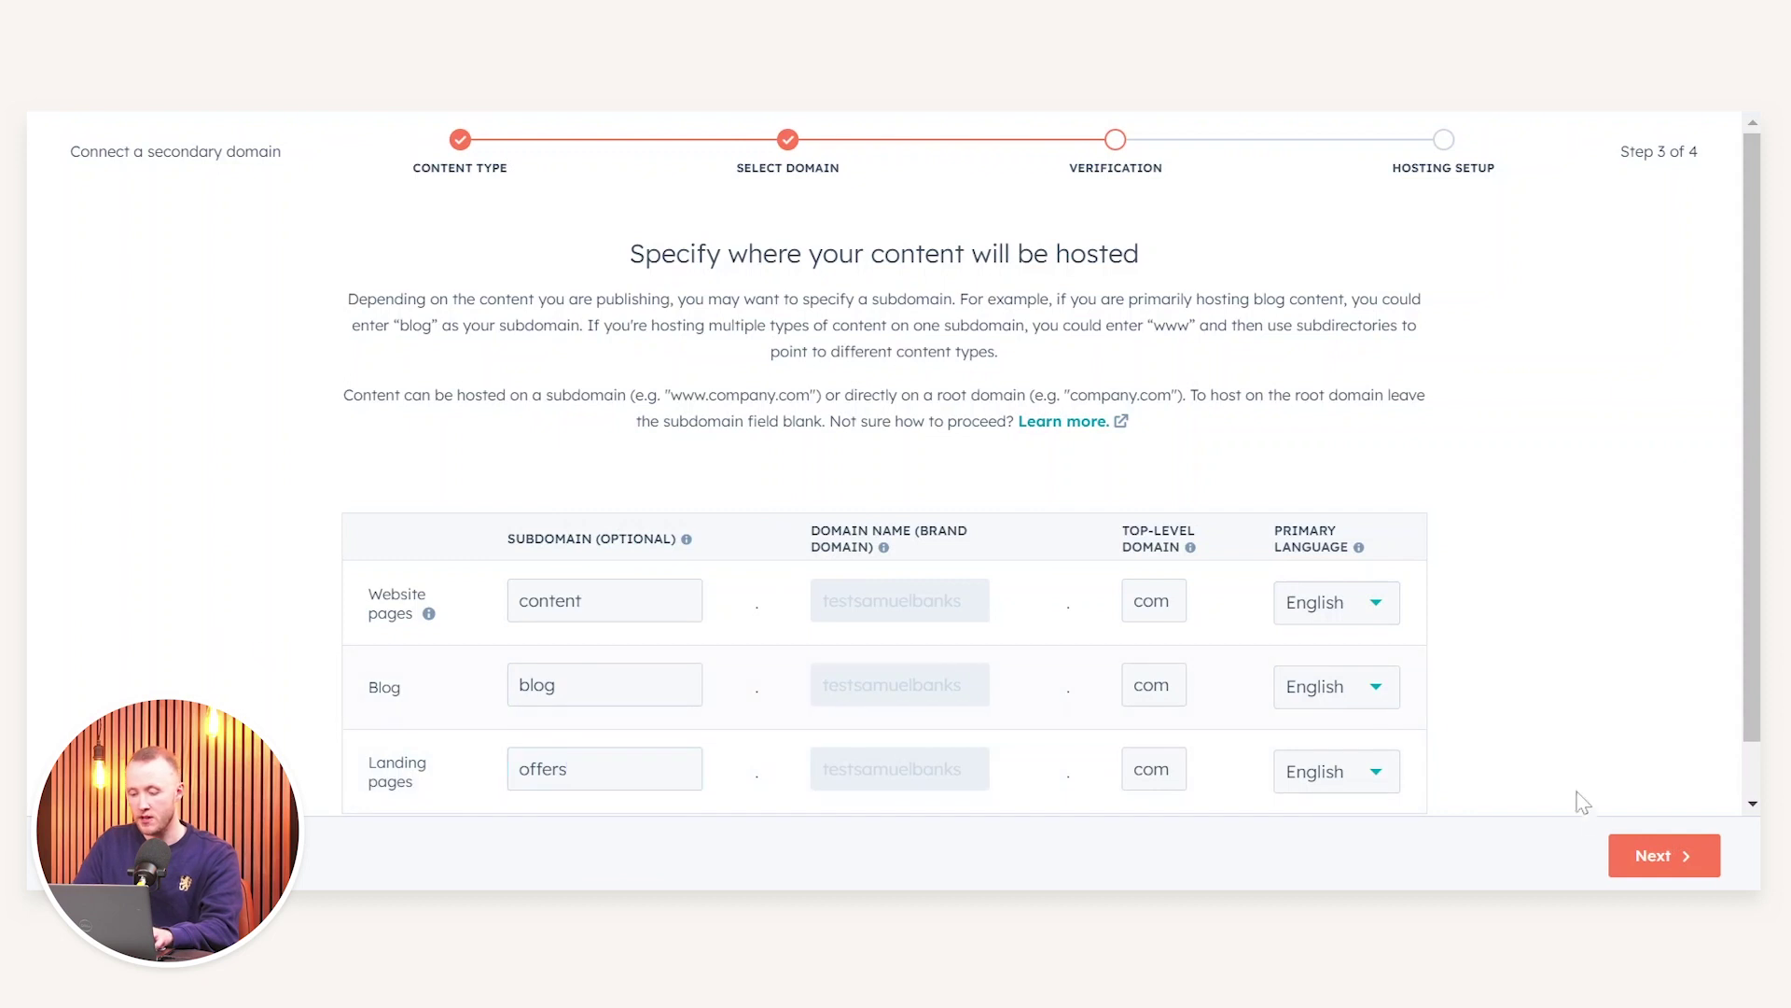
pyautogui.click(1653, 855)
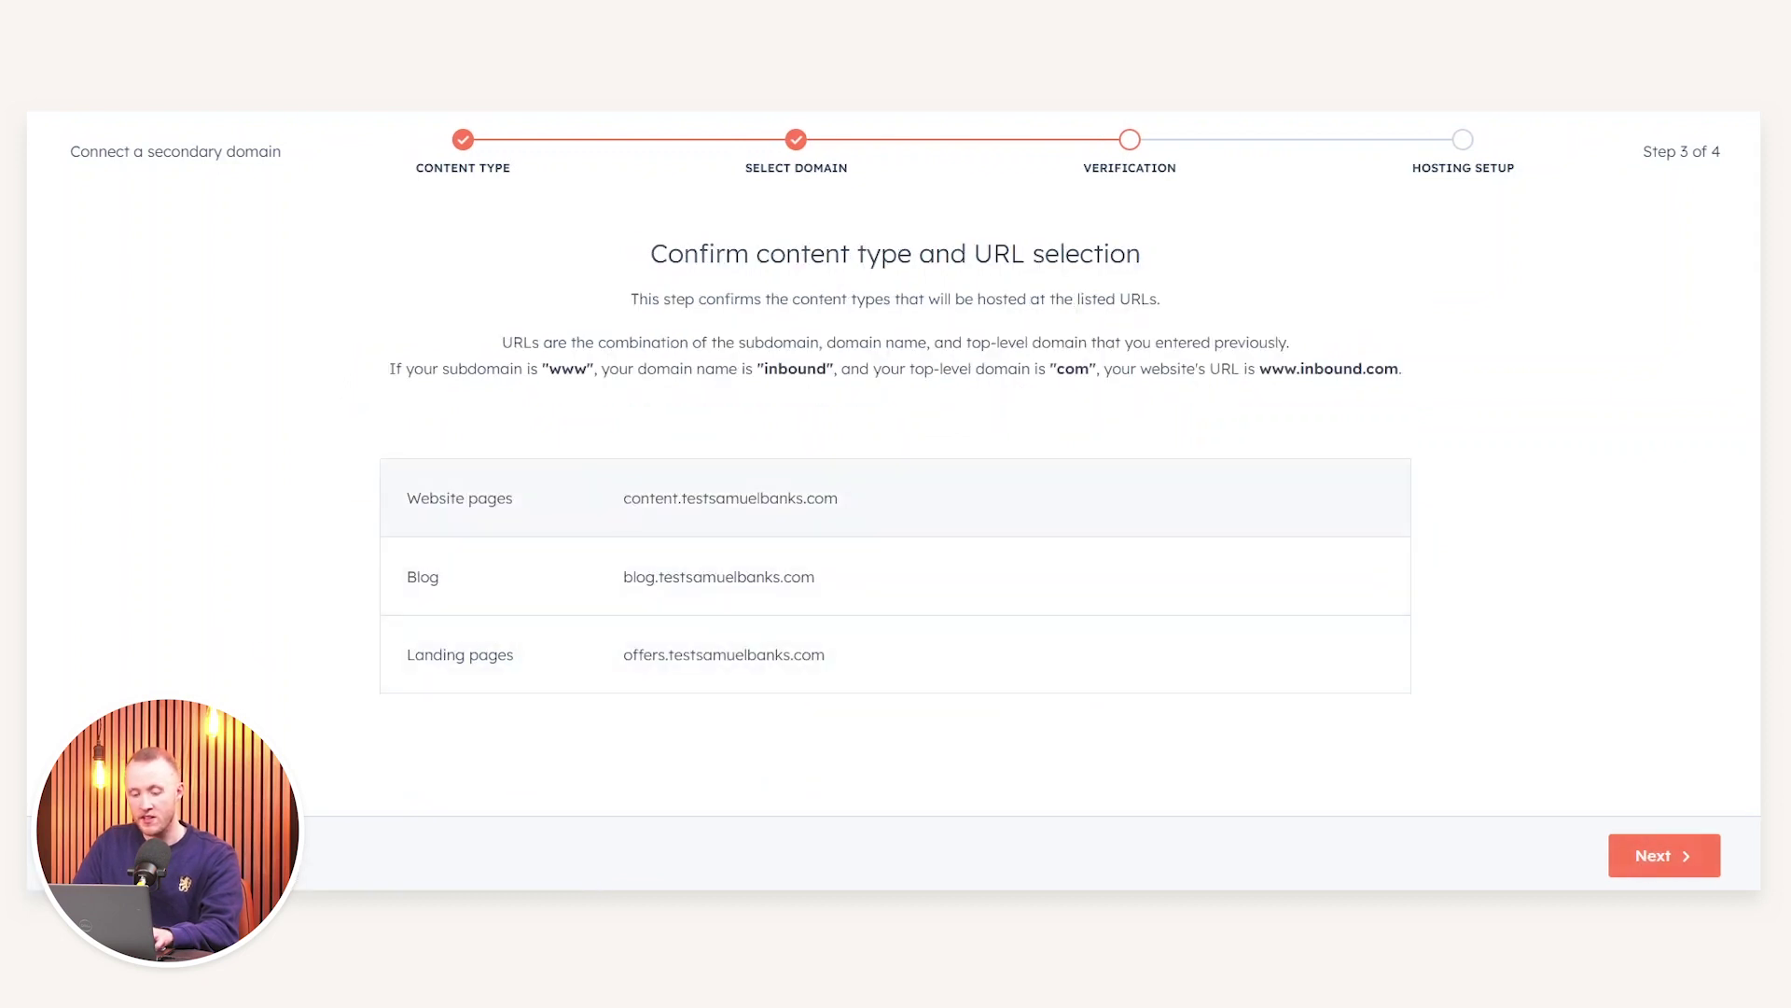
# Confirm the content, blog and offers URL selections and continue.
pyautogui.click(617, 520)
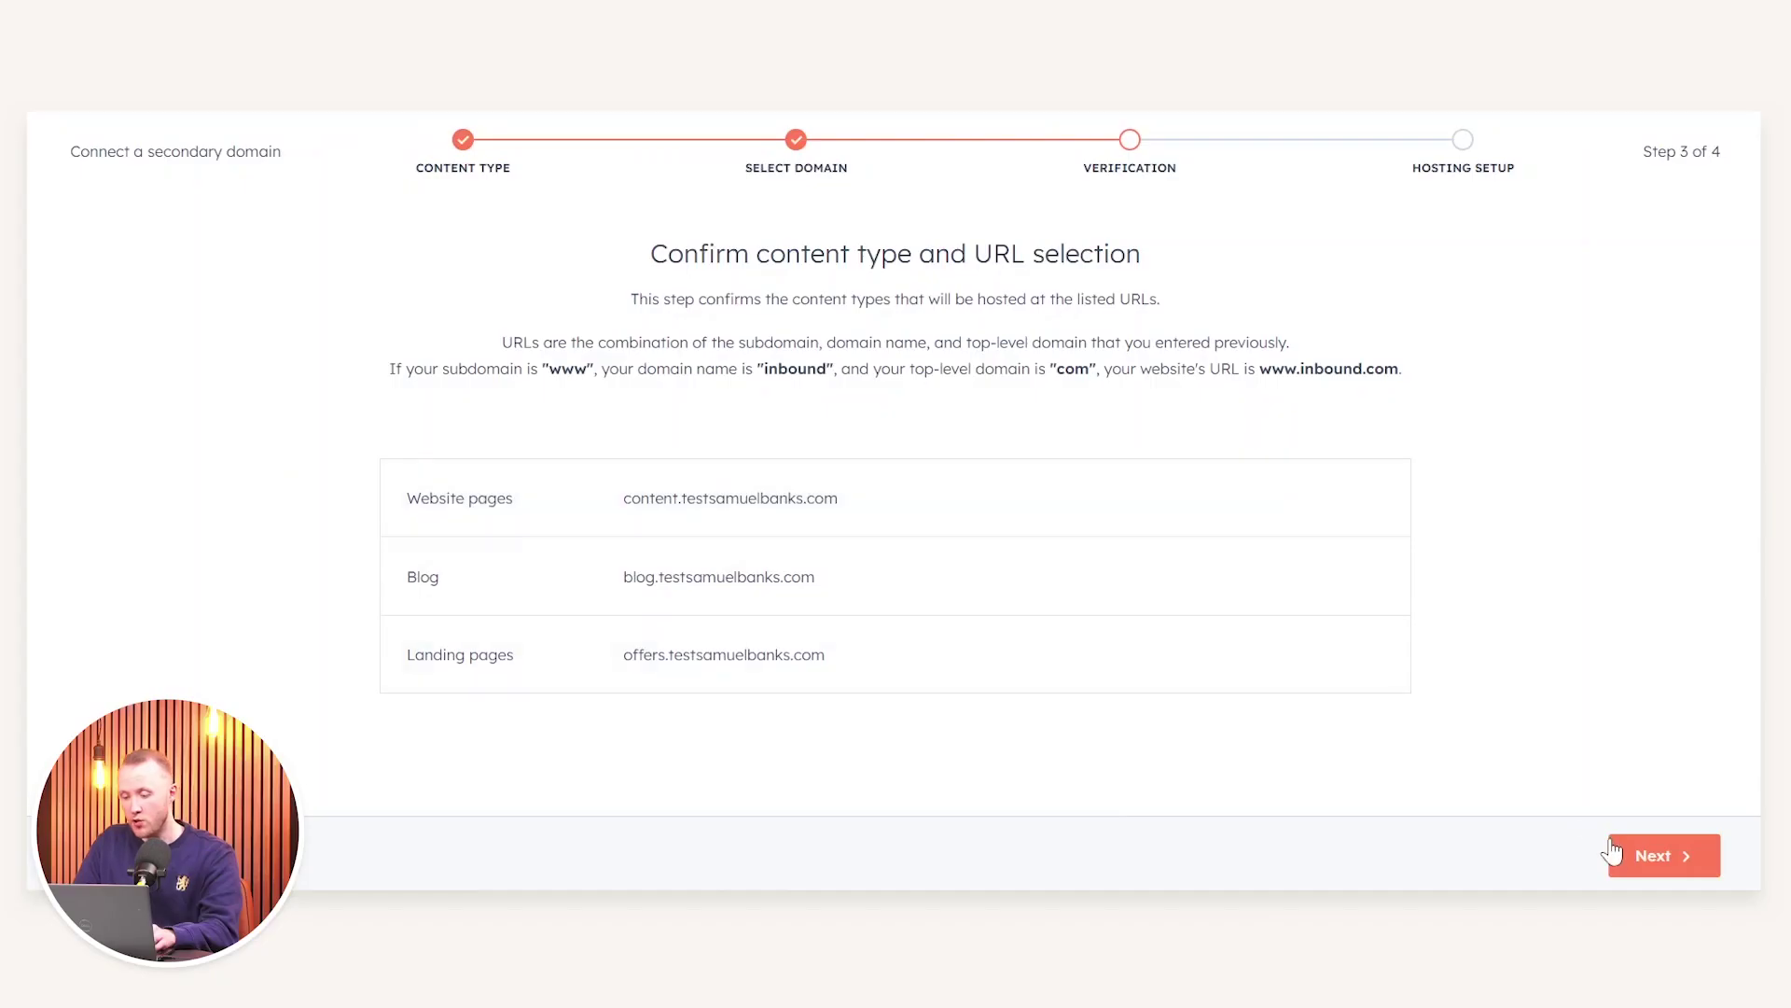
pyautogui.click(1613, 852)
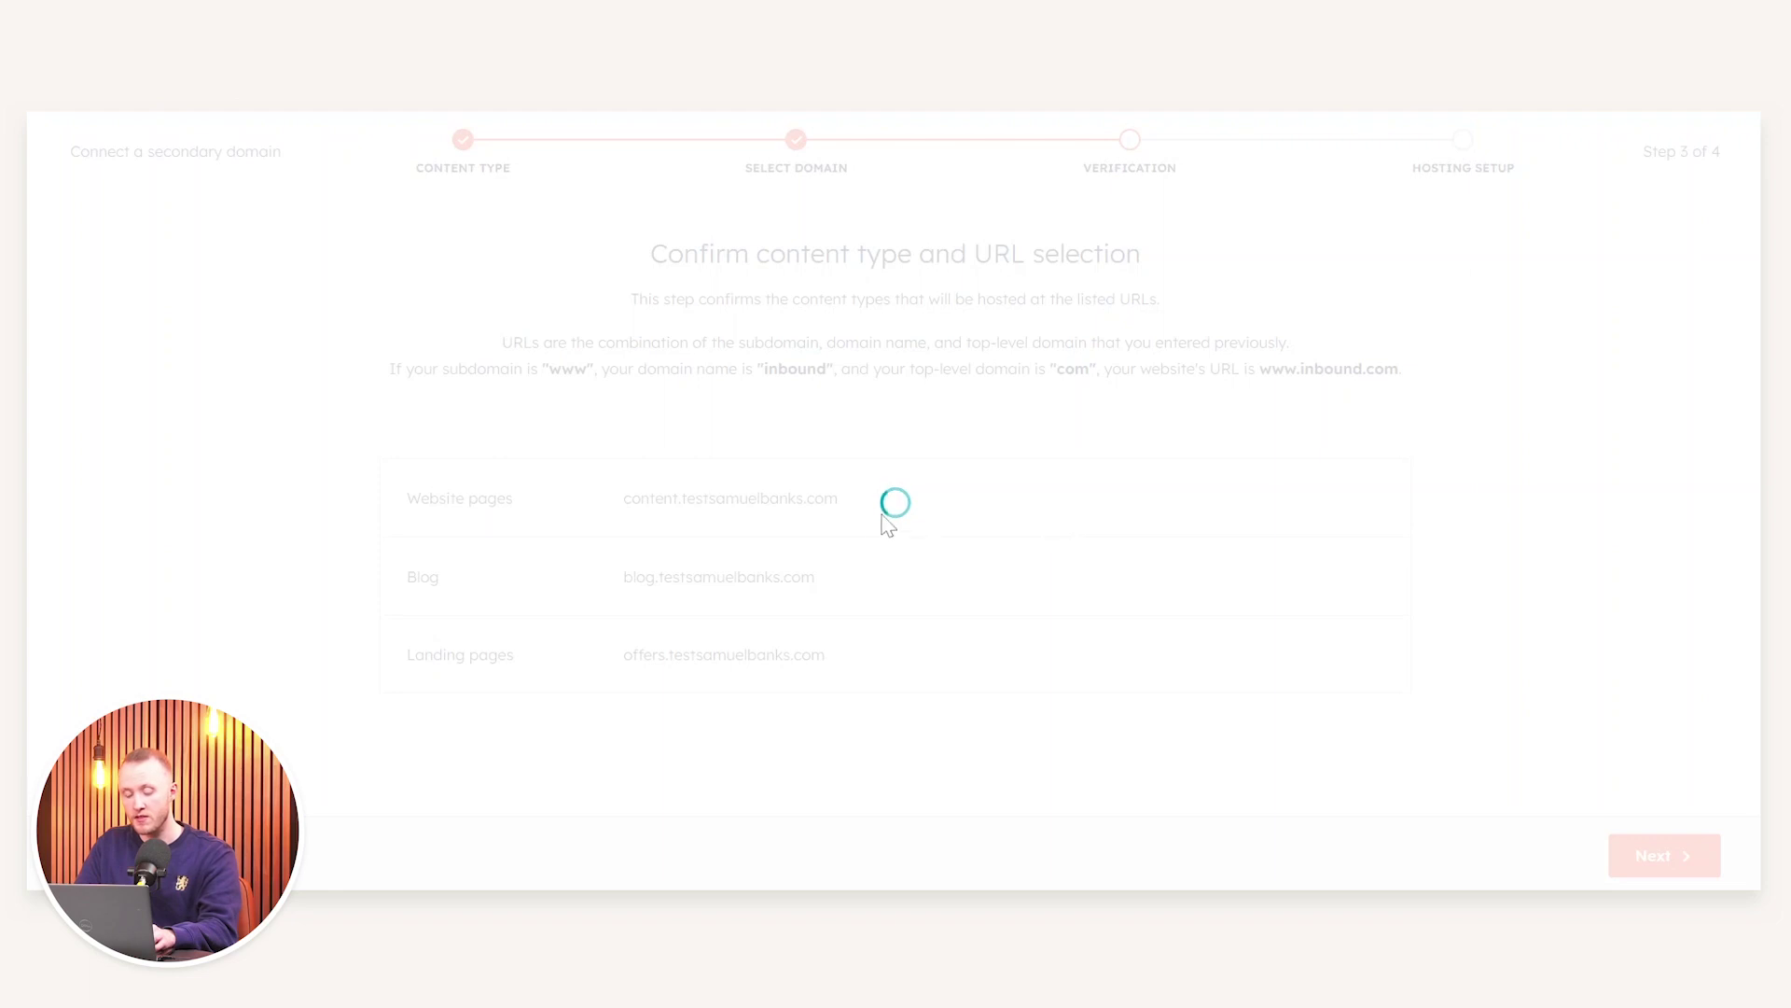
# Copy the CNAME target for the content host and start DNS record verification.
pyautogui.scroll(-2, 561, 459)
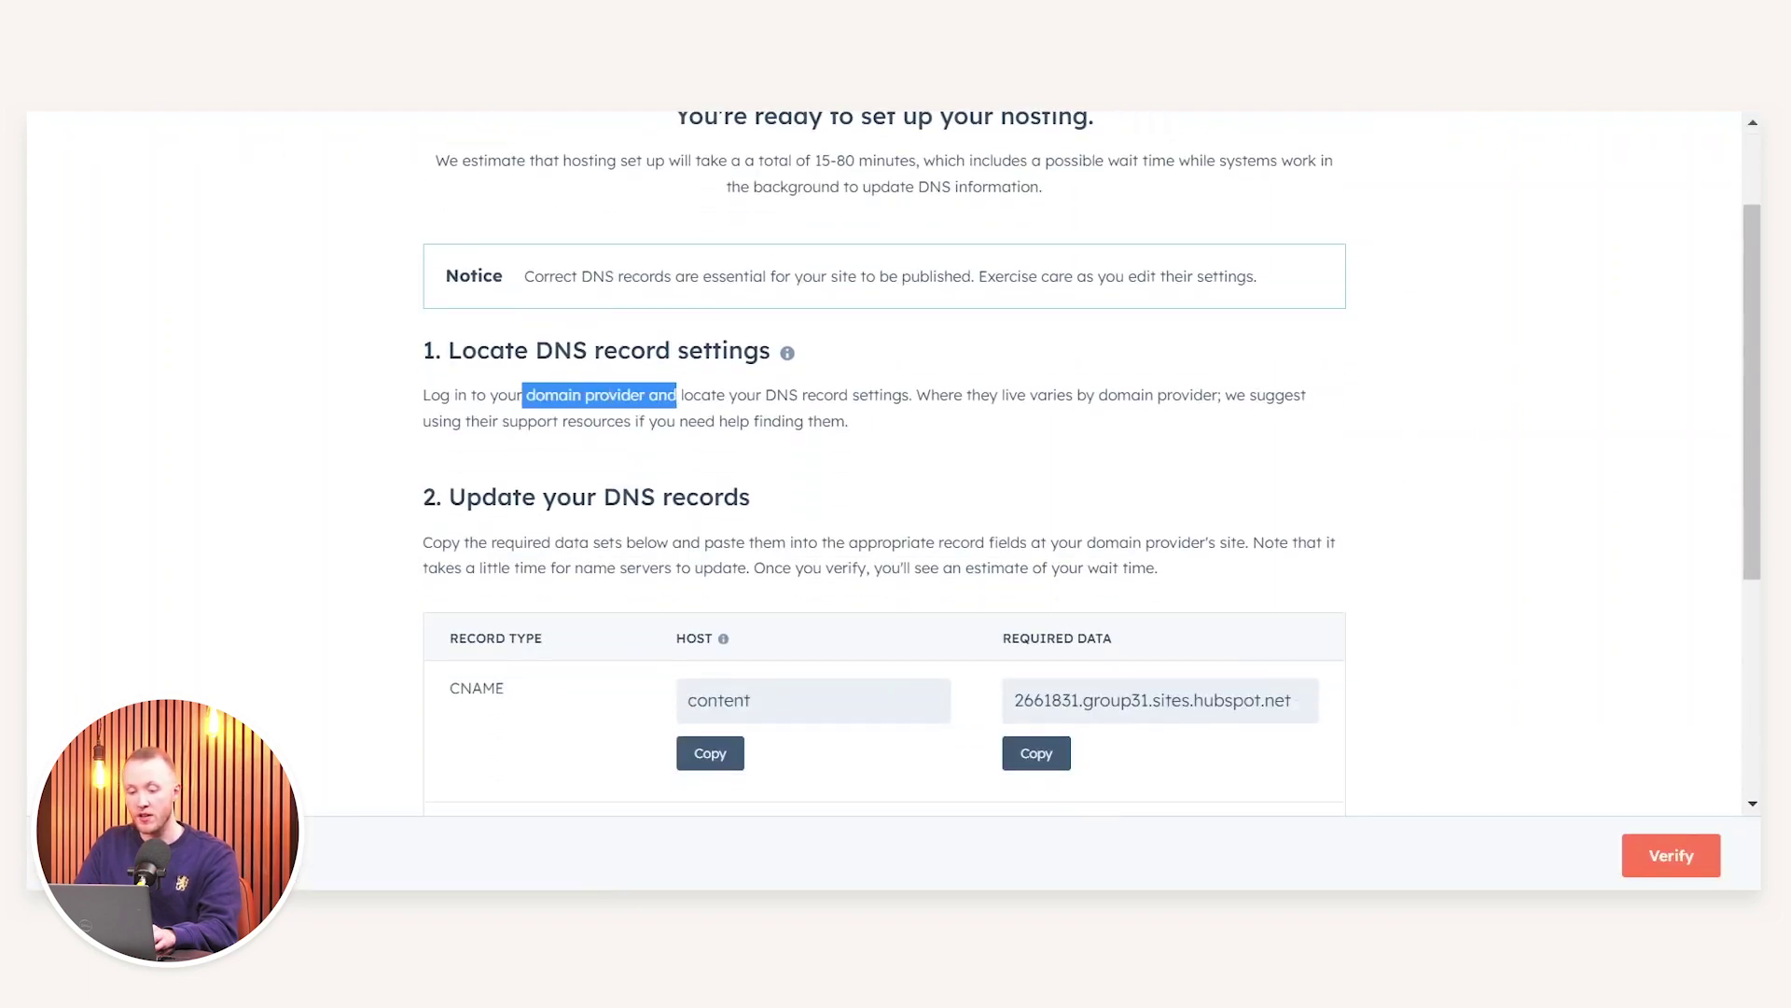
pyautogui.click(679, 418)
pyautogui.scroll(-5, 800, 443)
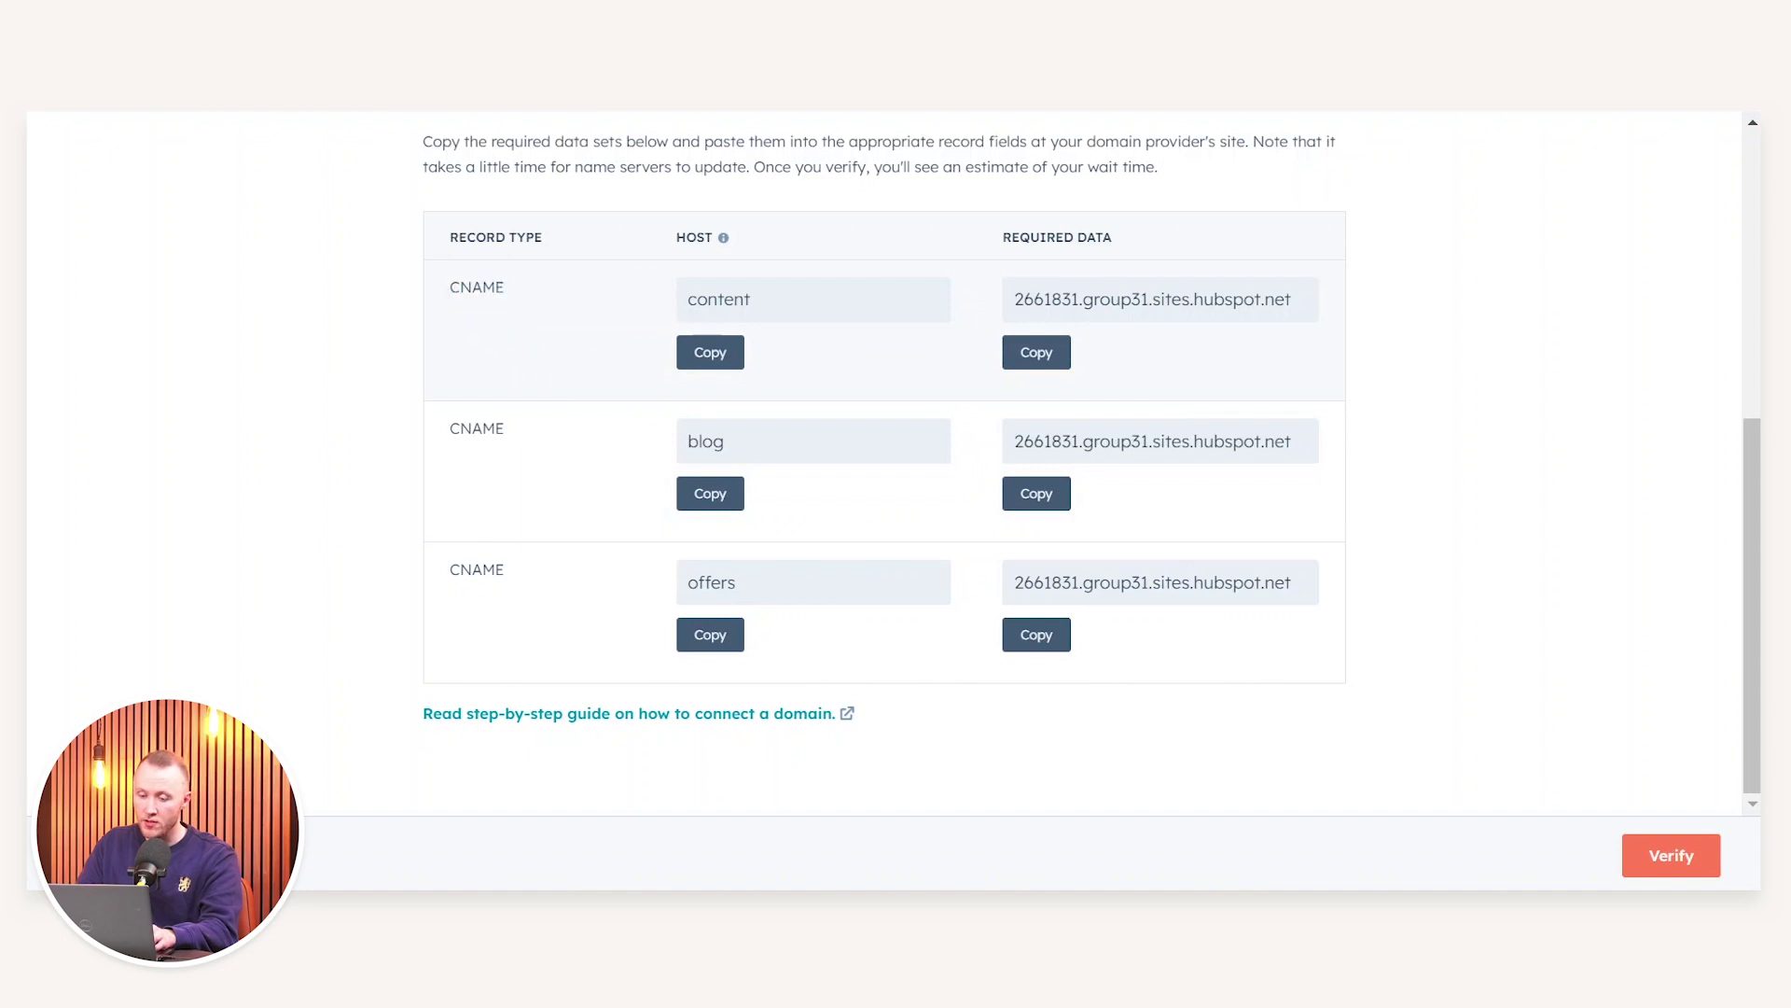
pyautogui.click(1037, 353)
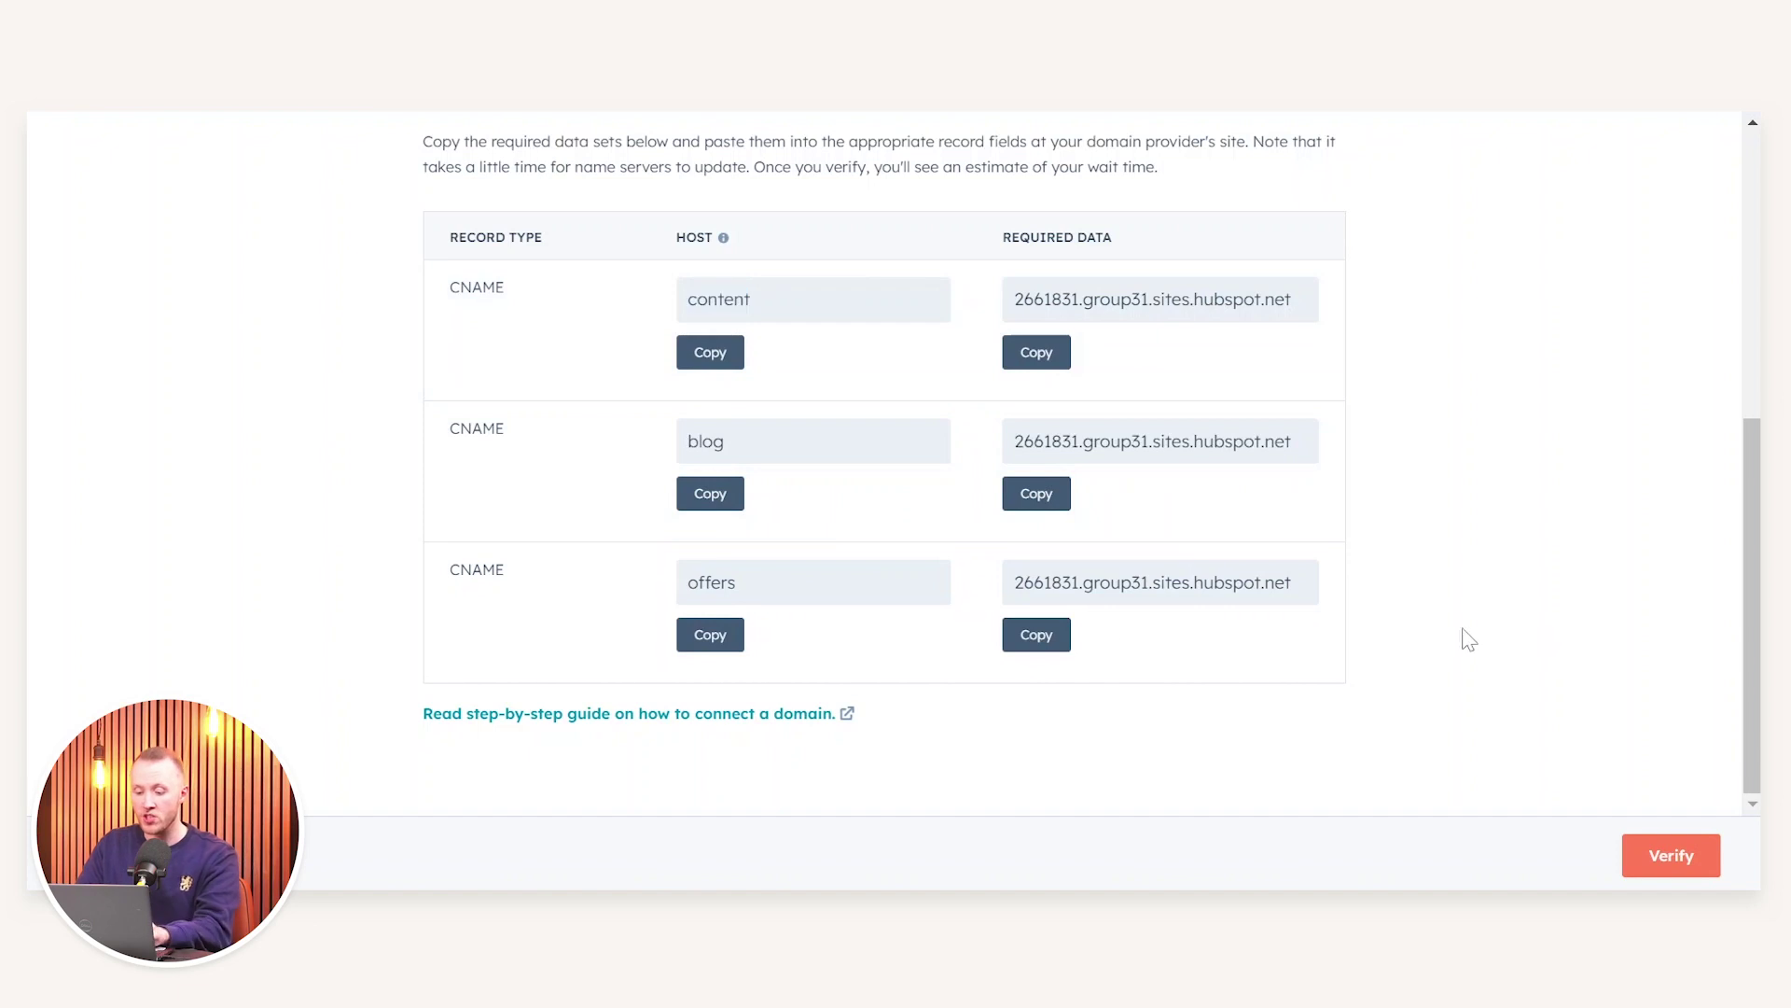
pyautogui.click(1661, 867)
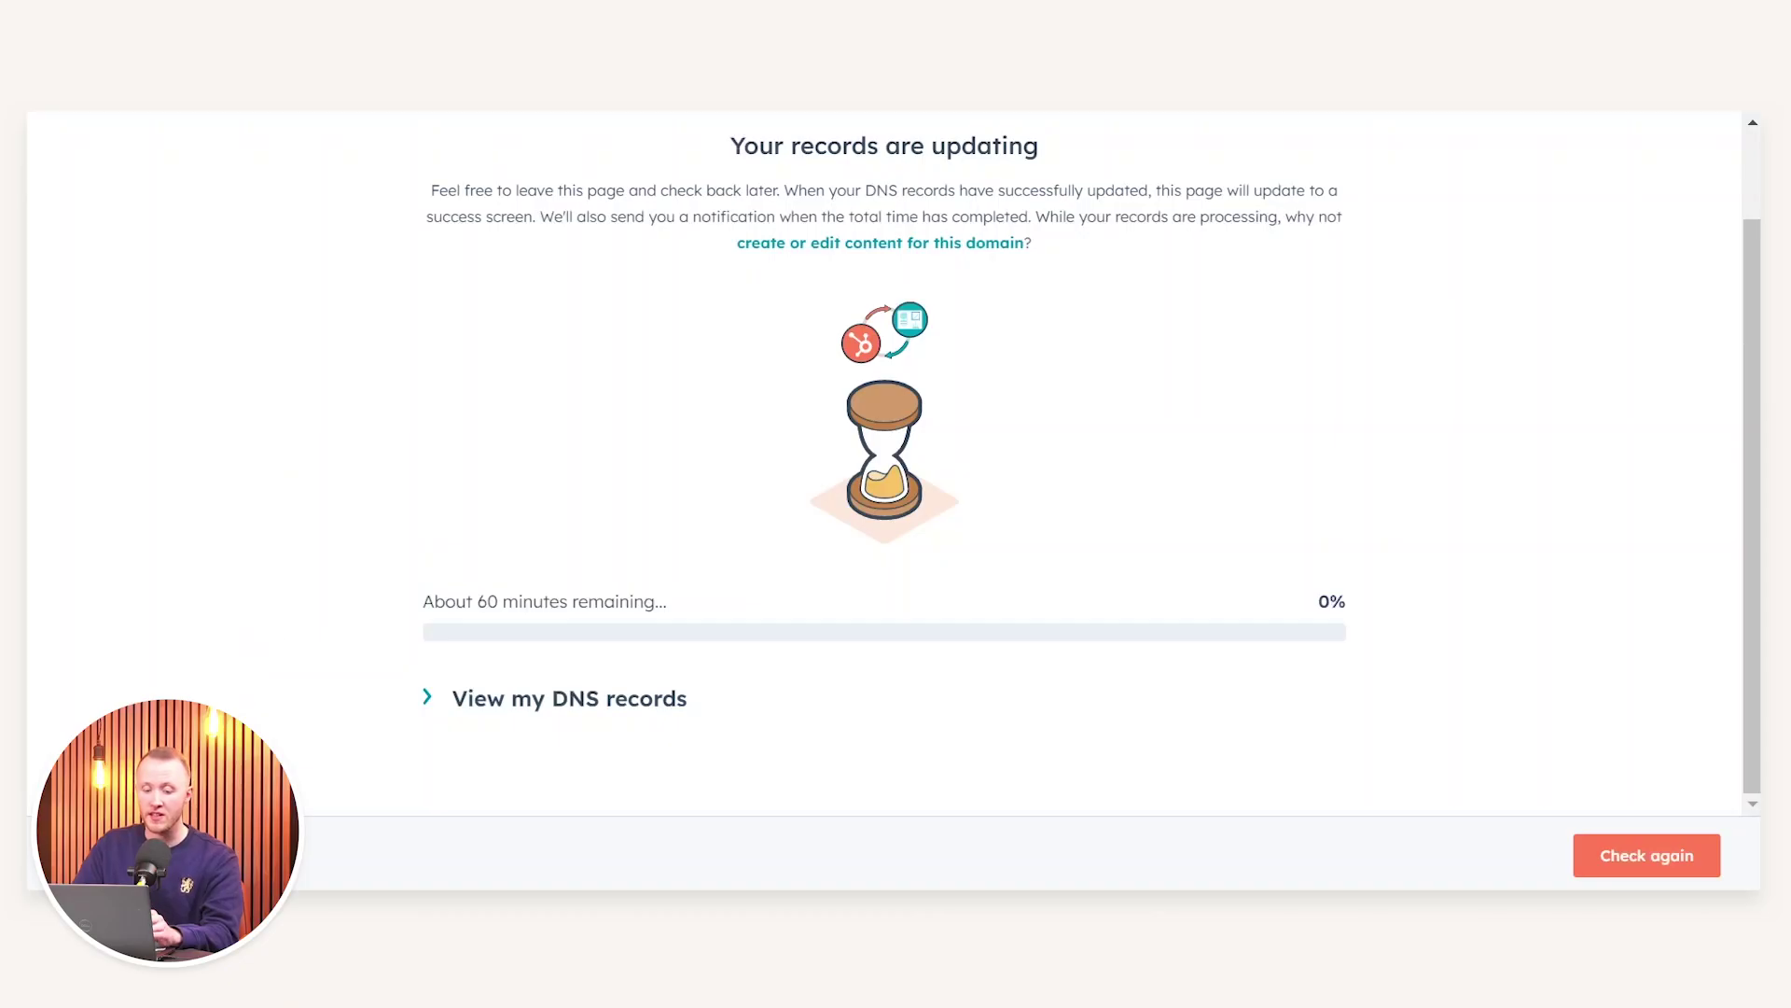
# Return to Domains & URLs and review the content, blog and offers secondary domains, still not connected.
pyautogui.hotkey('alt', 'Left')
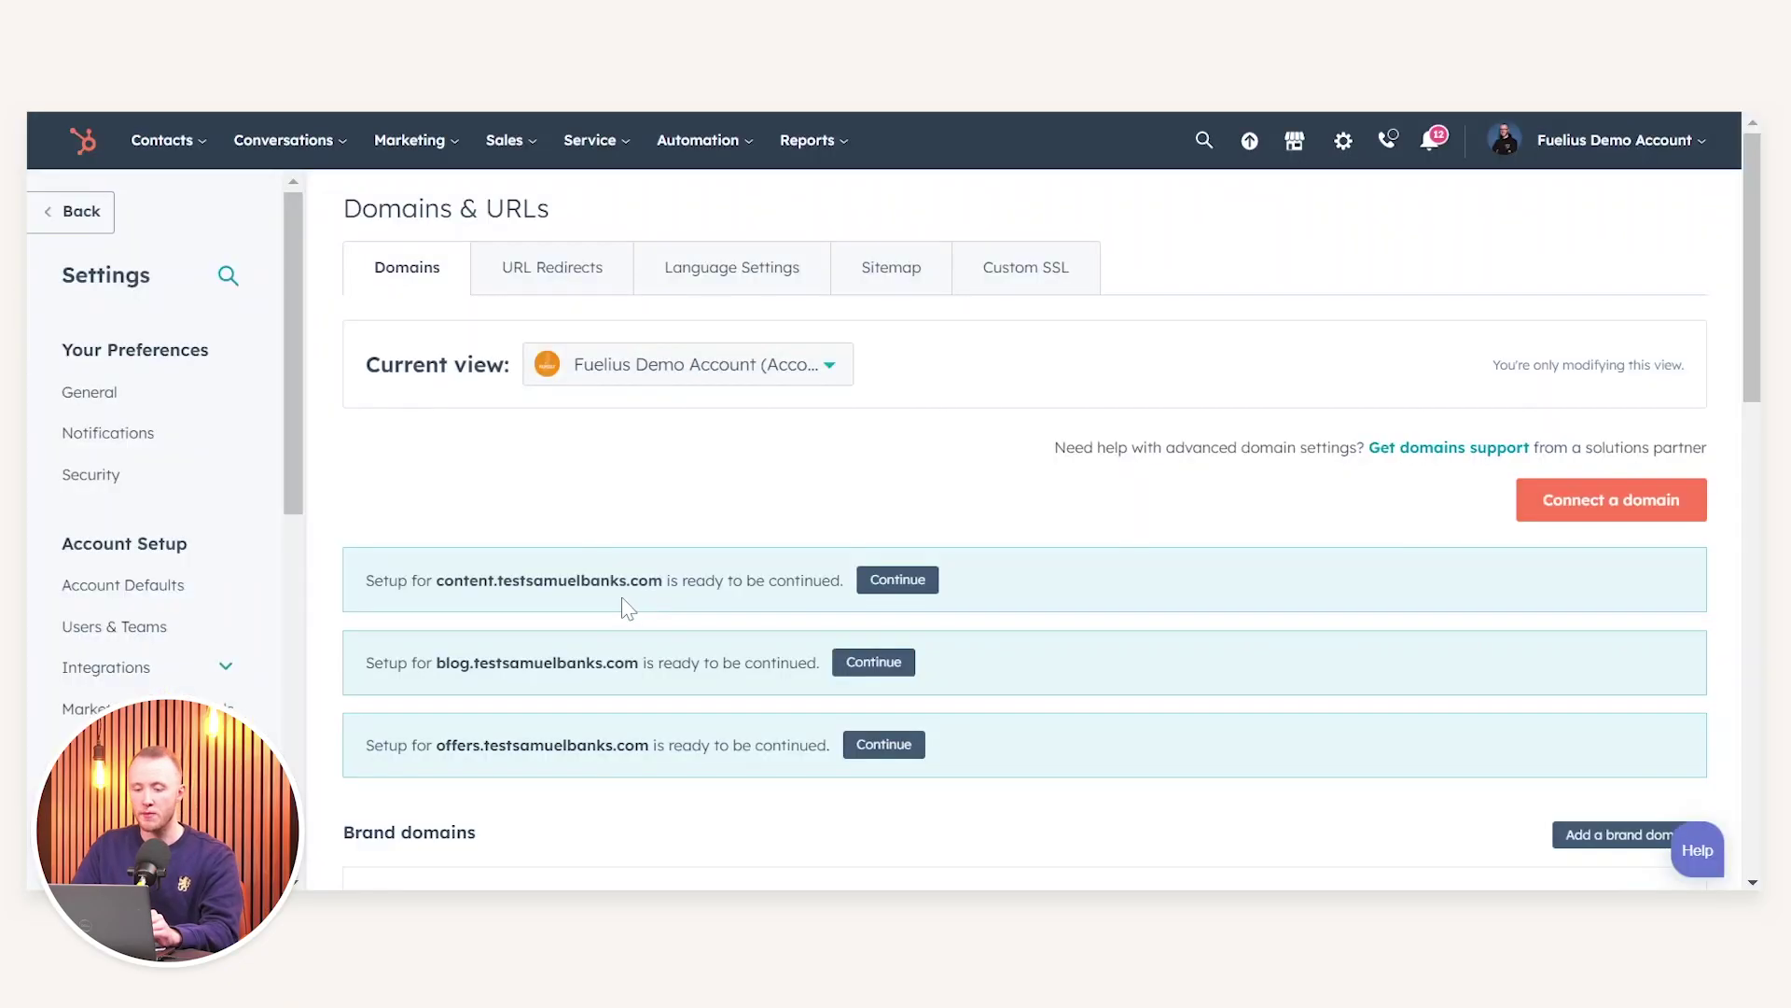
pyautogui.scroll(-6, 615, 523)
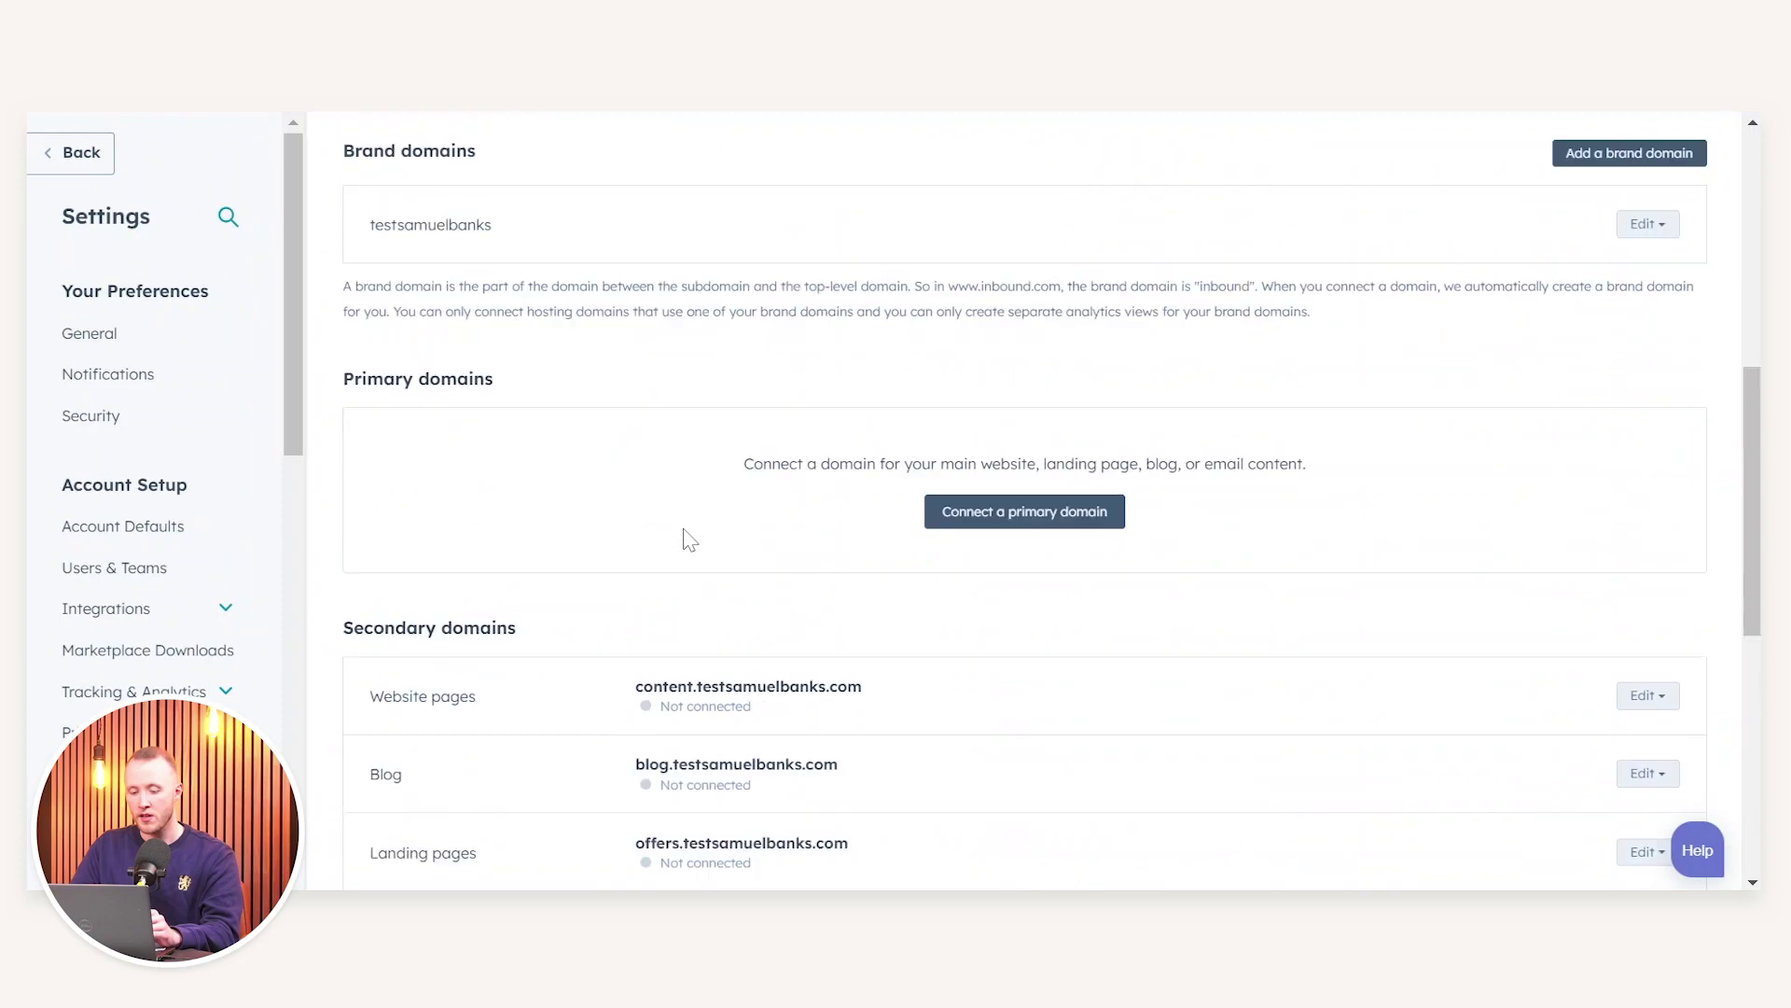
pyautogui.scroll(6, 684, 536)
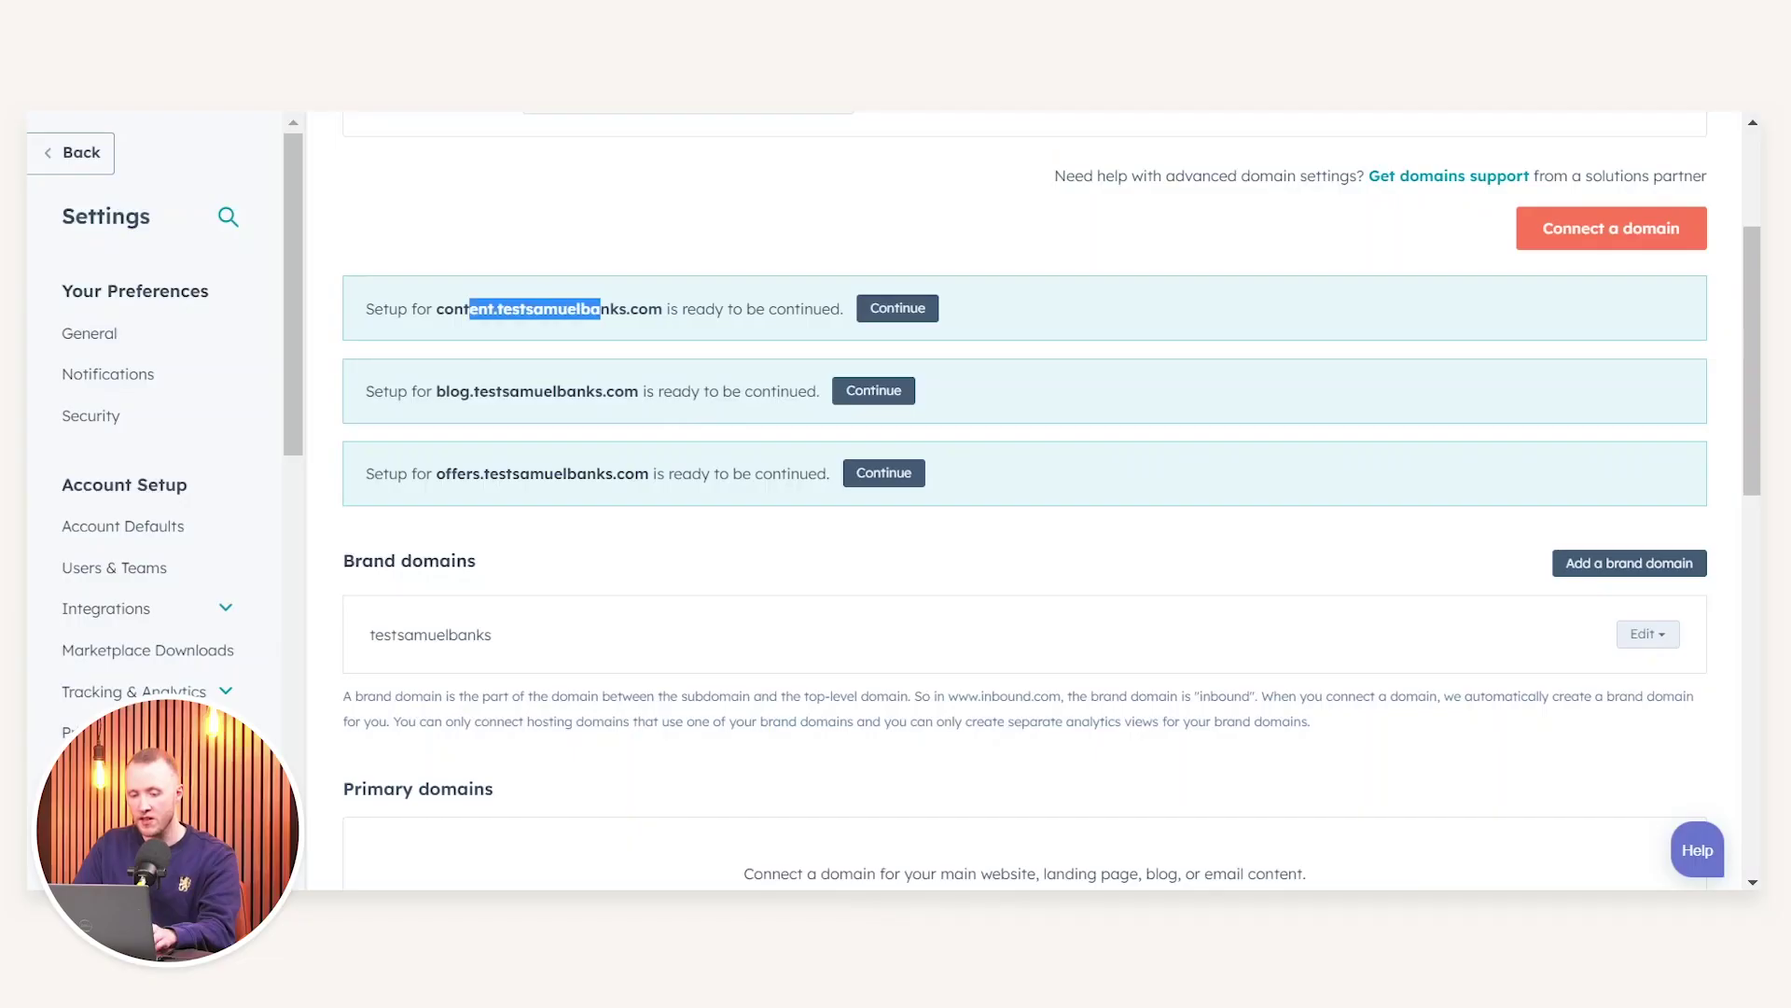
pyautogui.scroll(-5, 533, 550)
pyautogui.scroll(5, 592, 580)
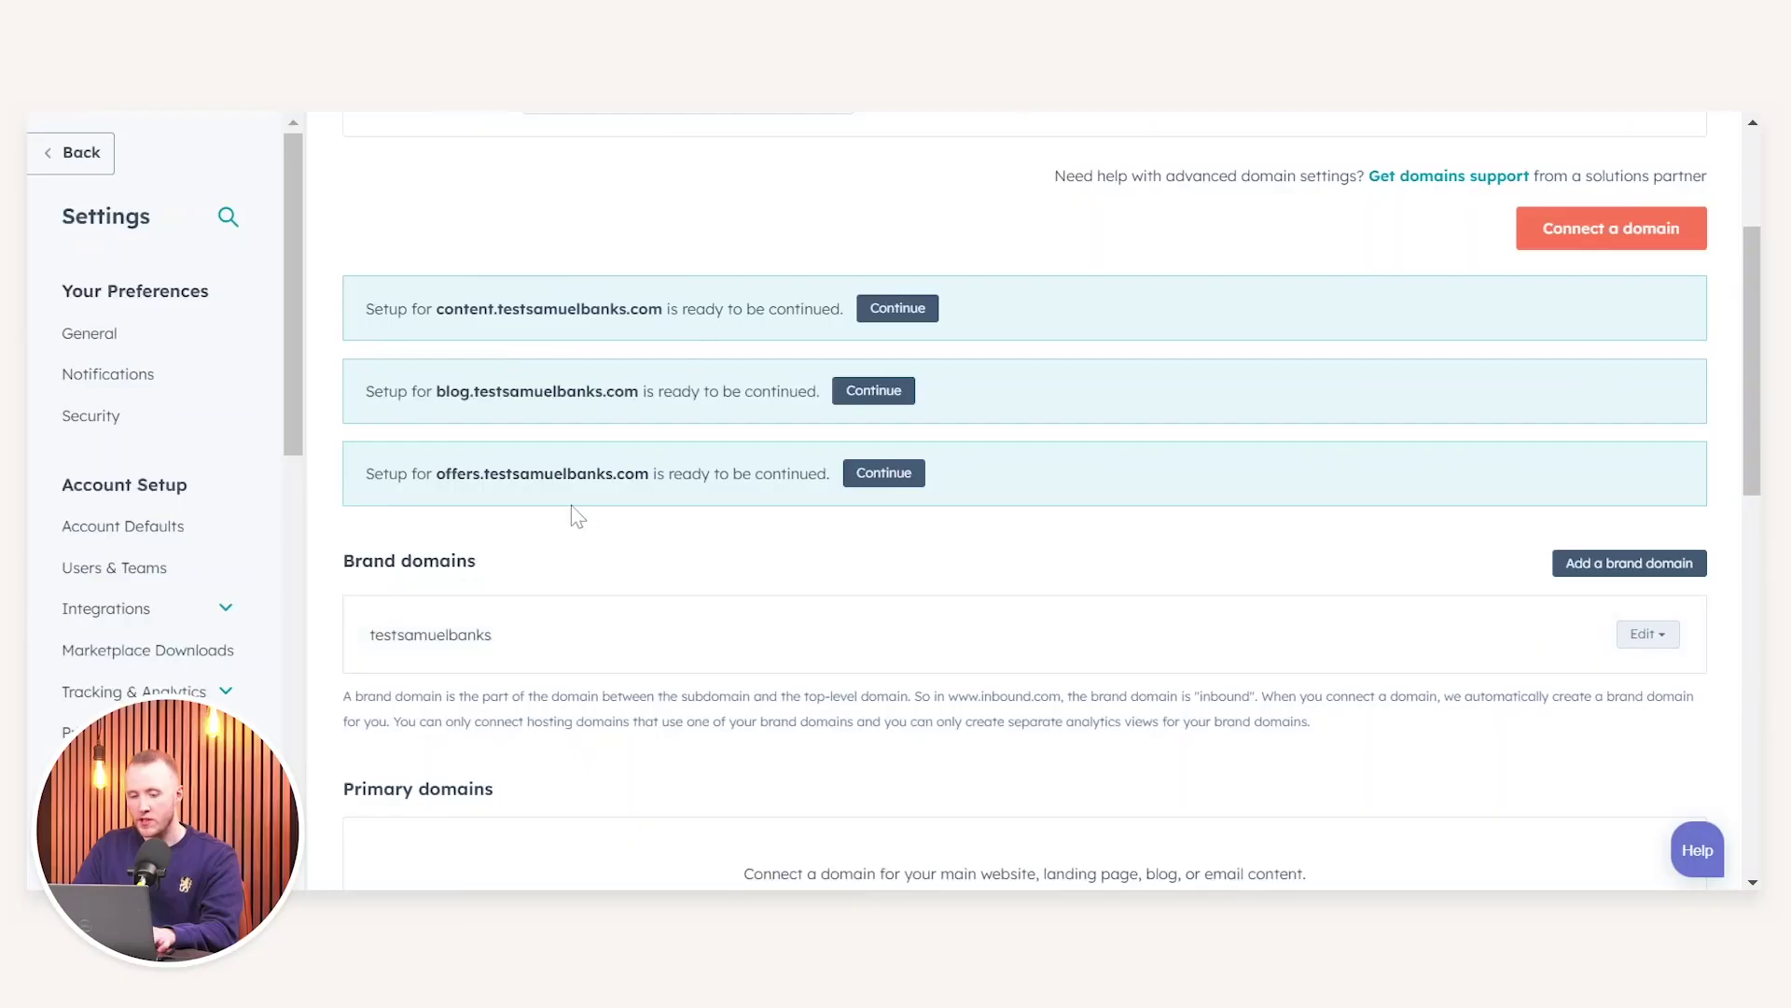
pyautogui.scroll(3, 571, 511)
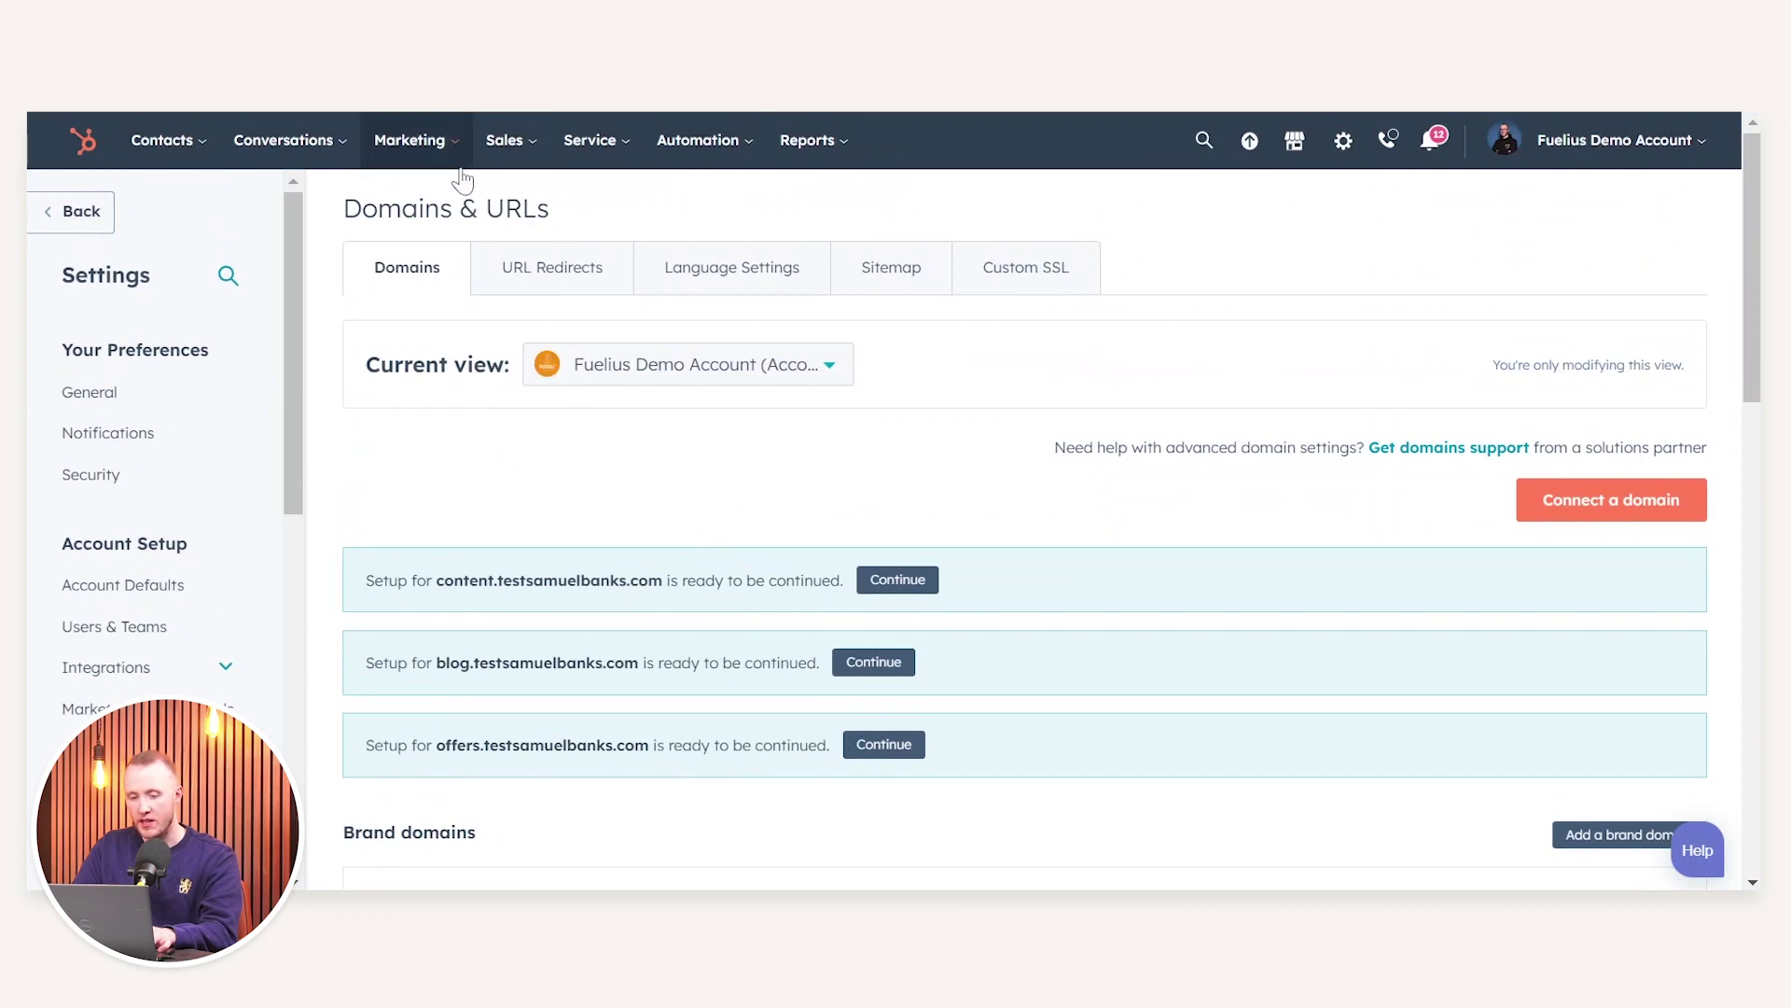
# Go to Marketing > Landing pages and open the Test page in the editor.
pyautogui.click(437, 145)
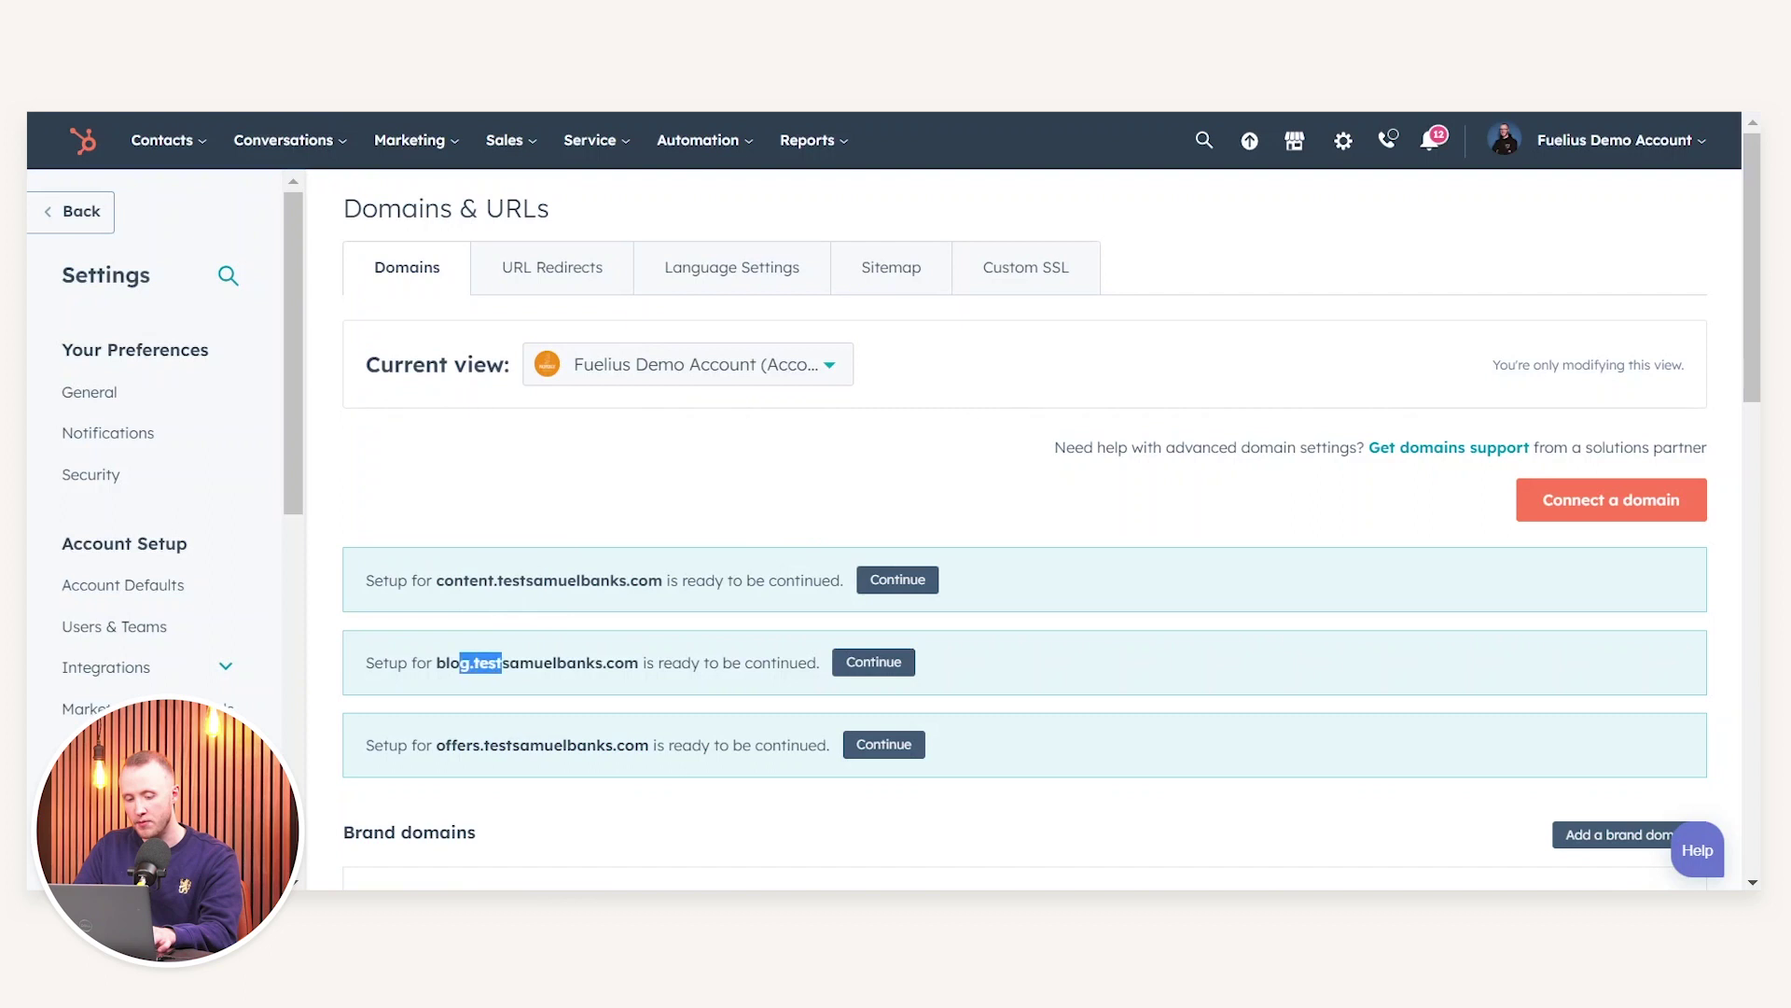
pyautogui.click(410, 139)
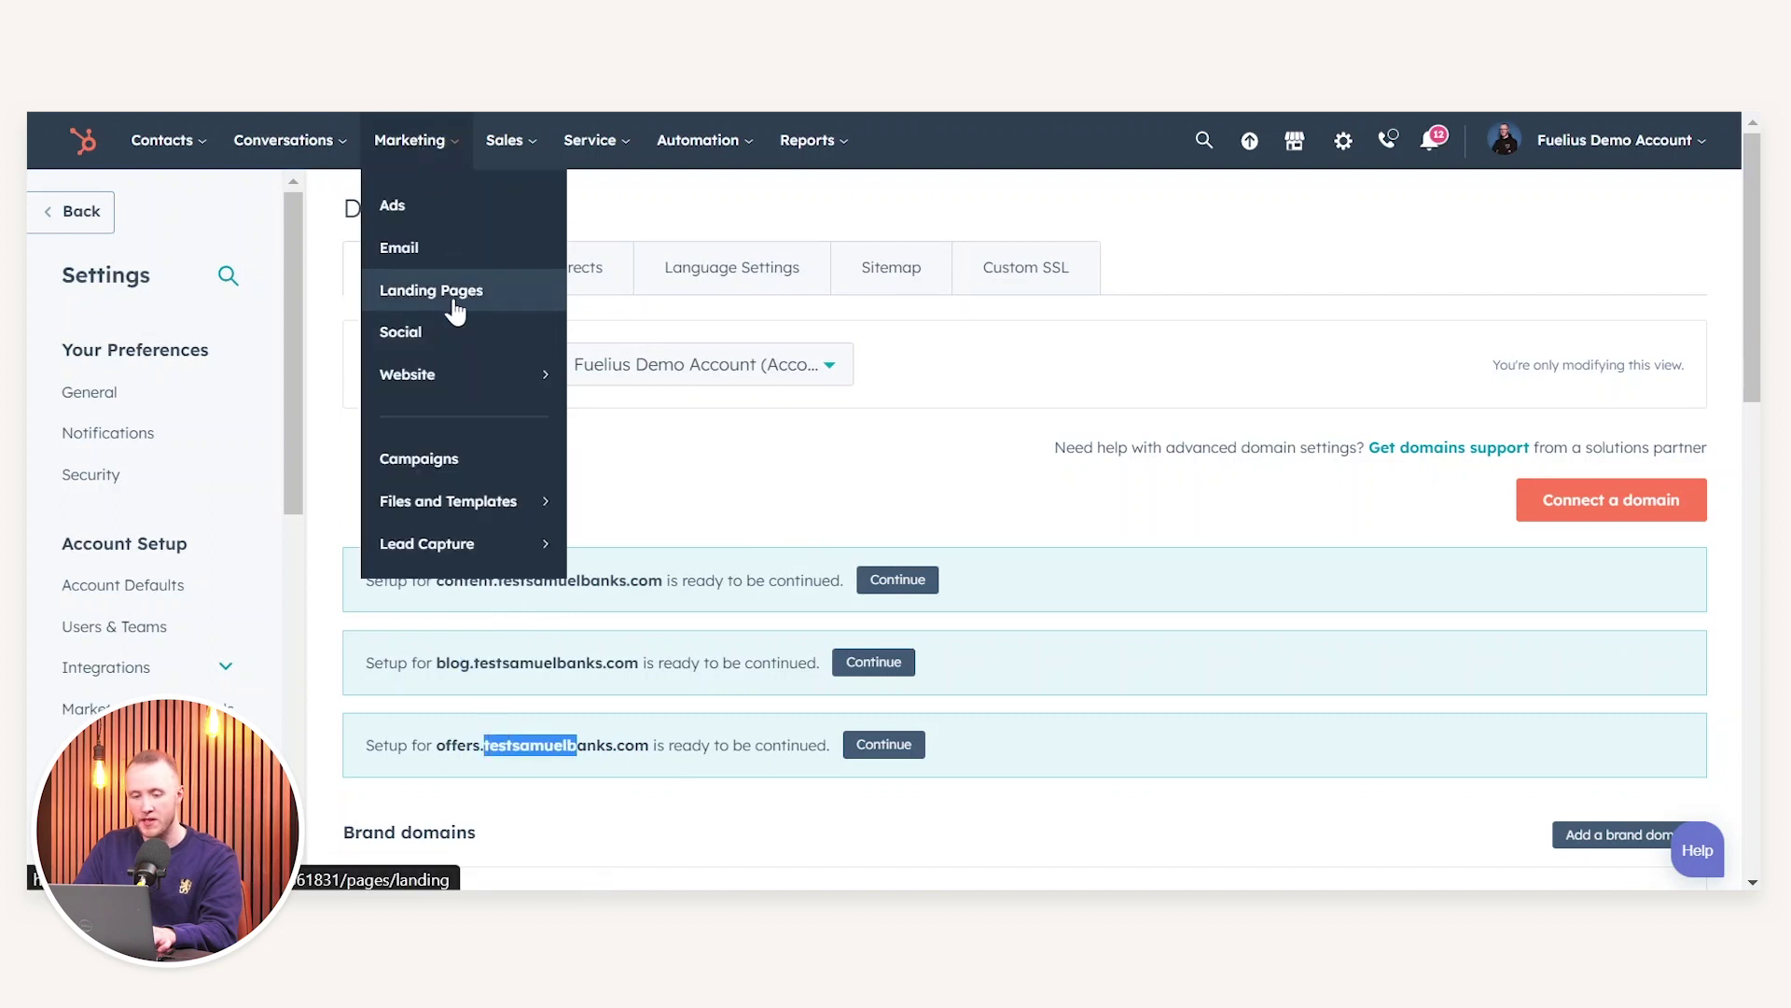
pyautogui.moveTo(472, 387)
pyautogui.click(638, 255)
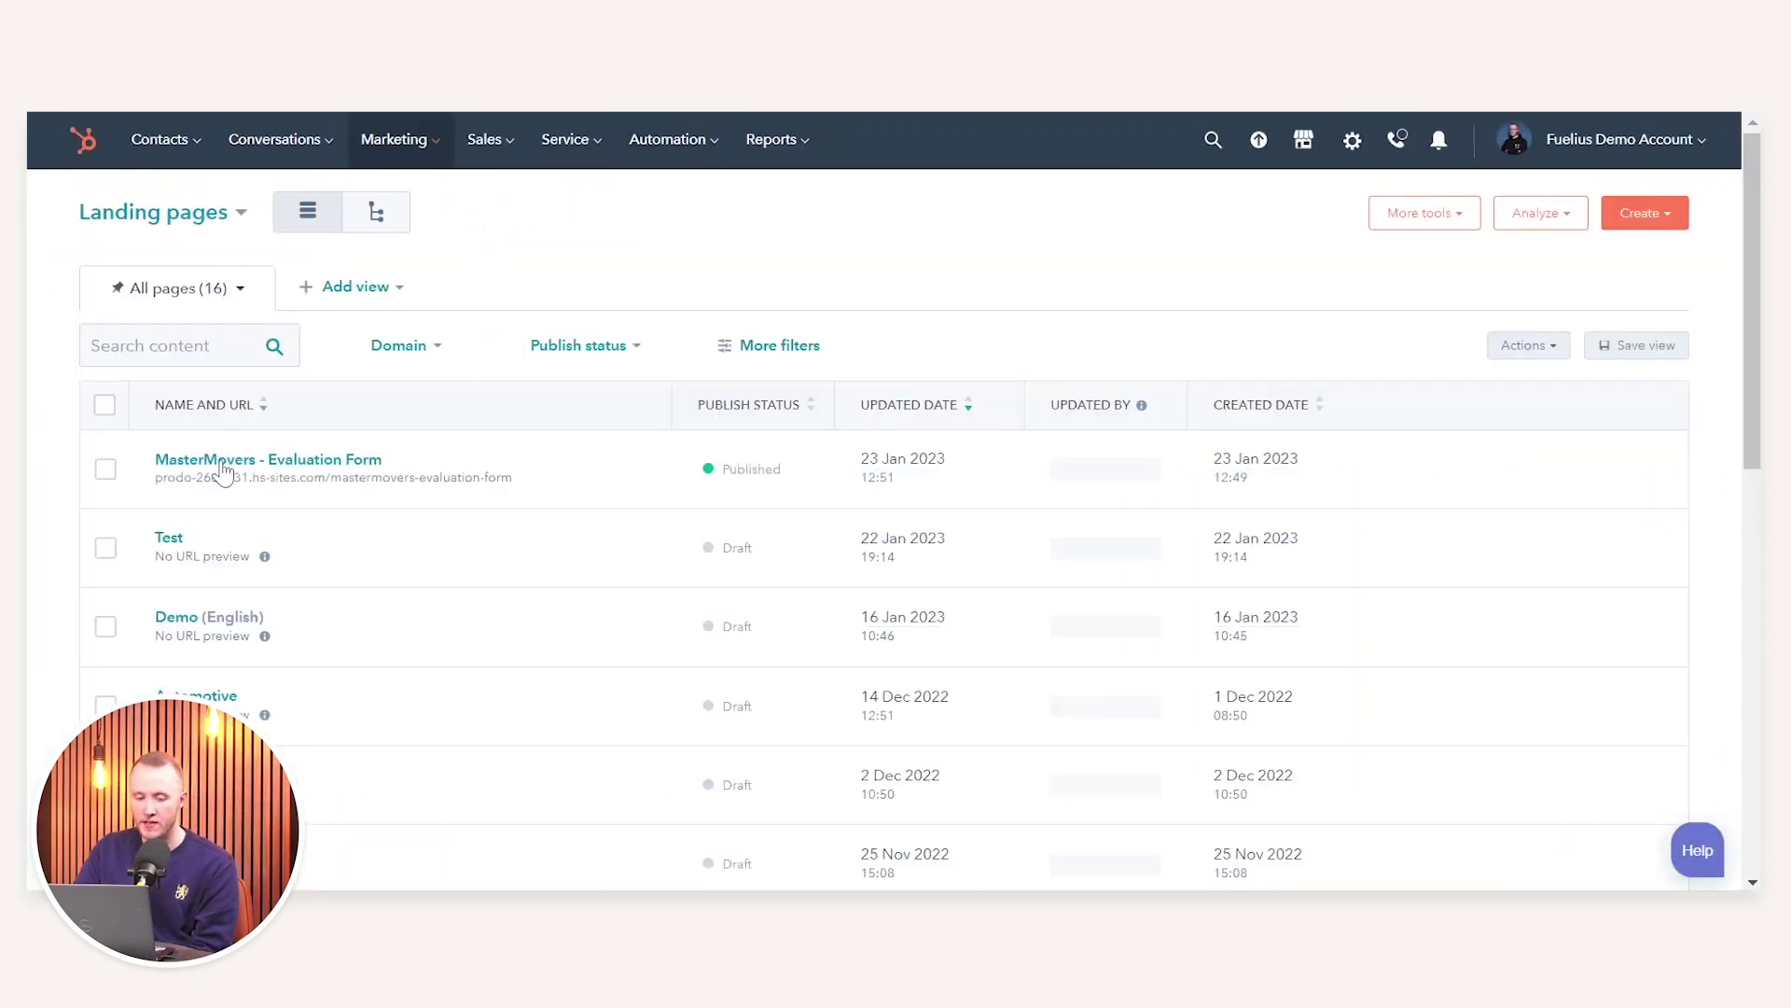
pyautogui.click(198, 543)
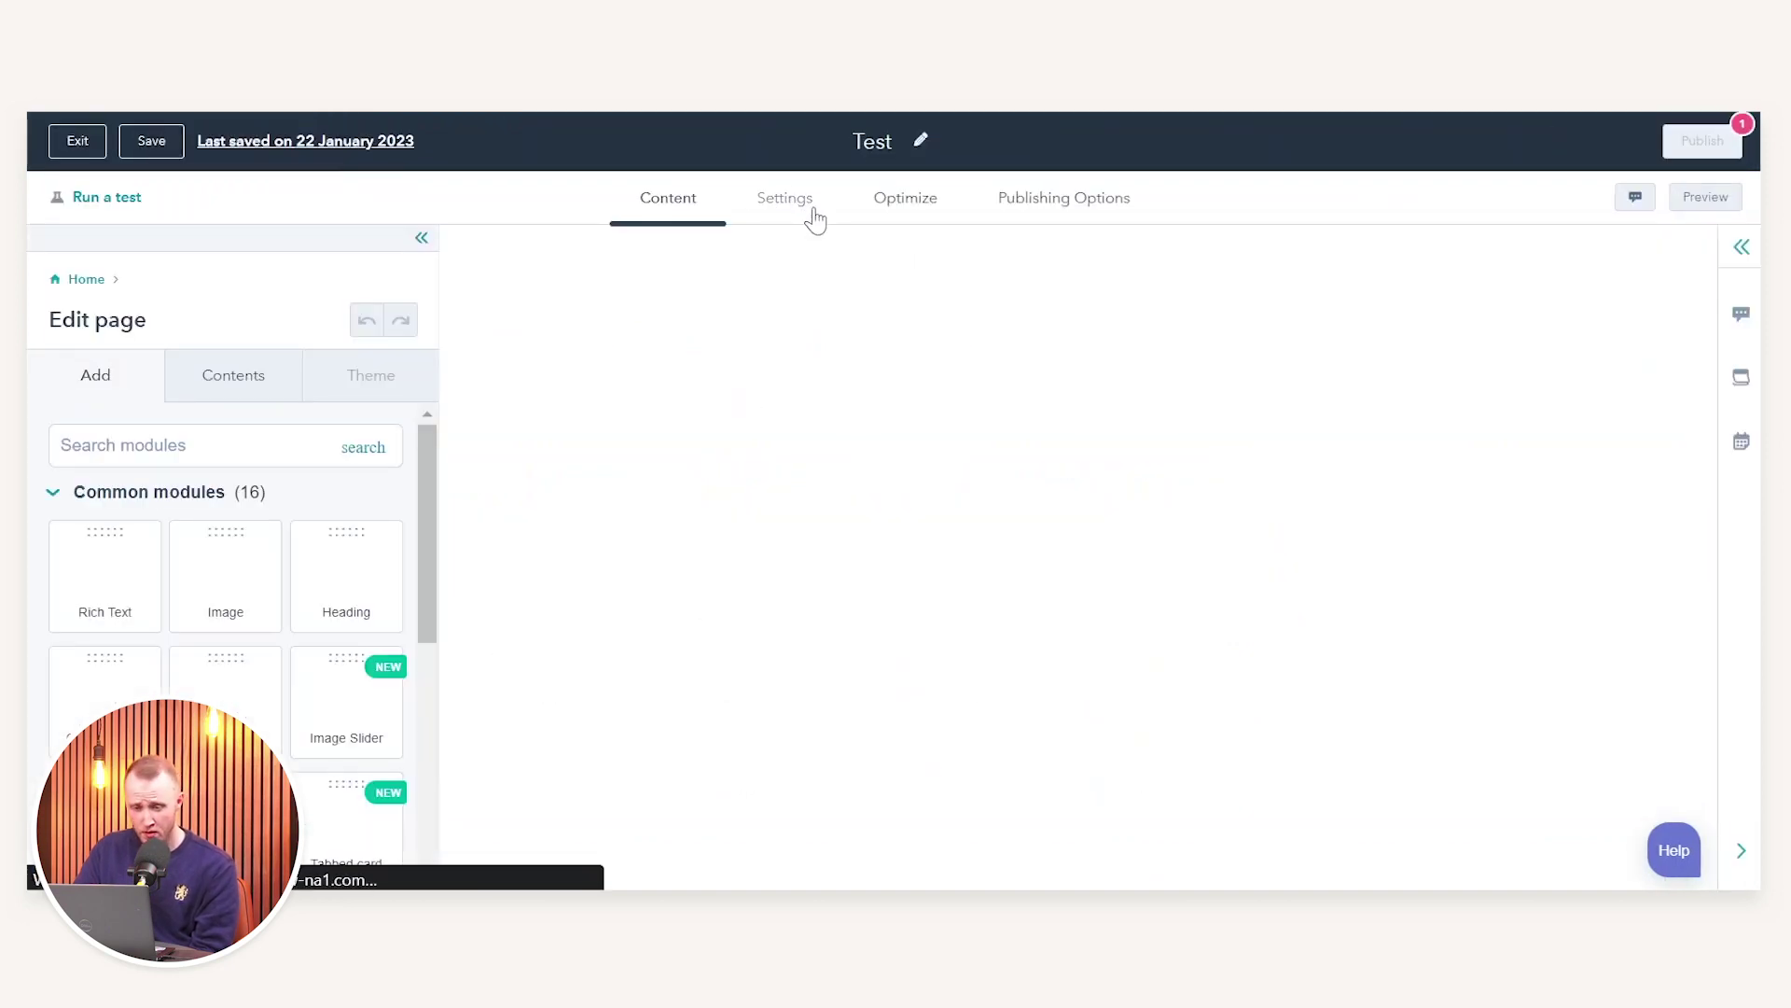
# Check the Test page's publishing domain in its Settings, then exit the editor.
pyautogui.click(810, 212)
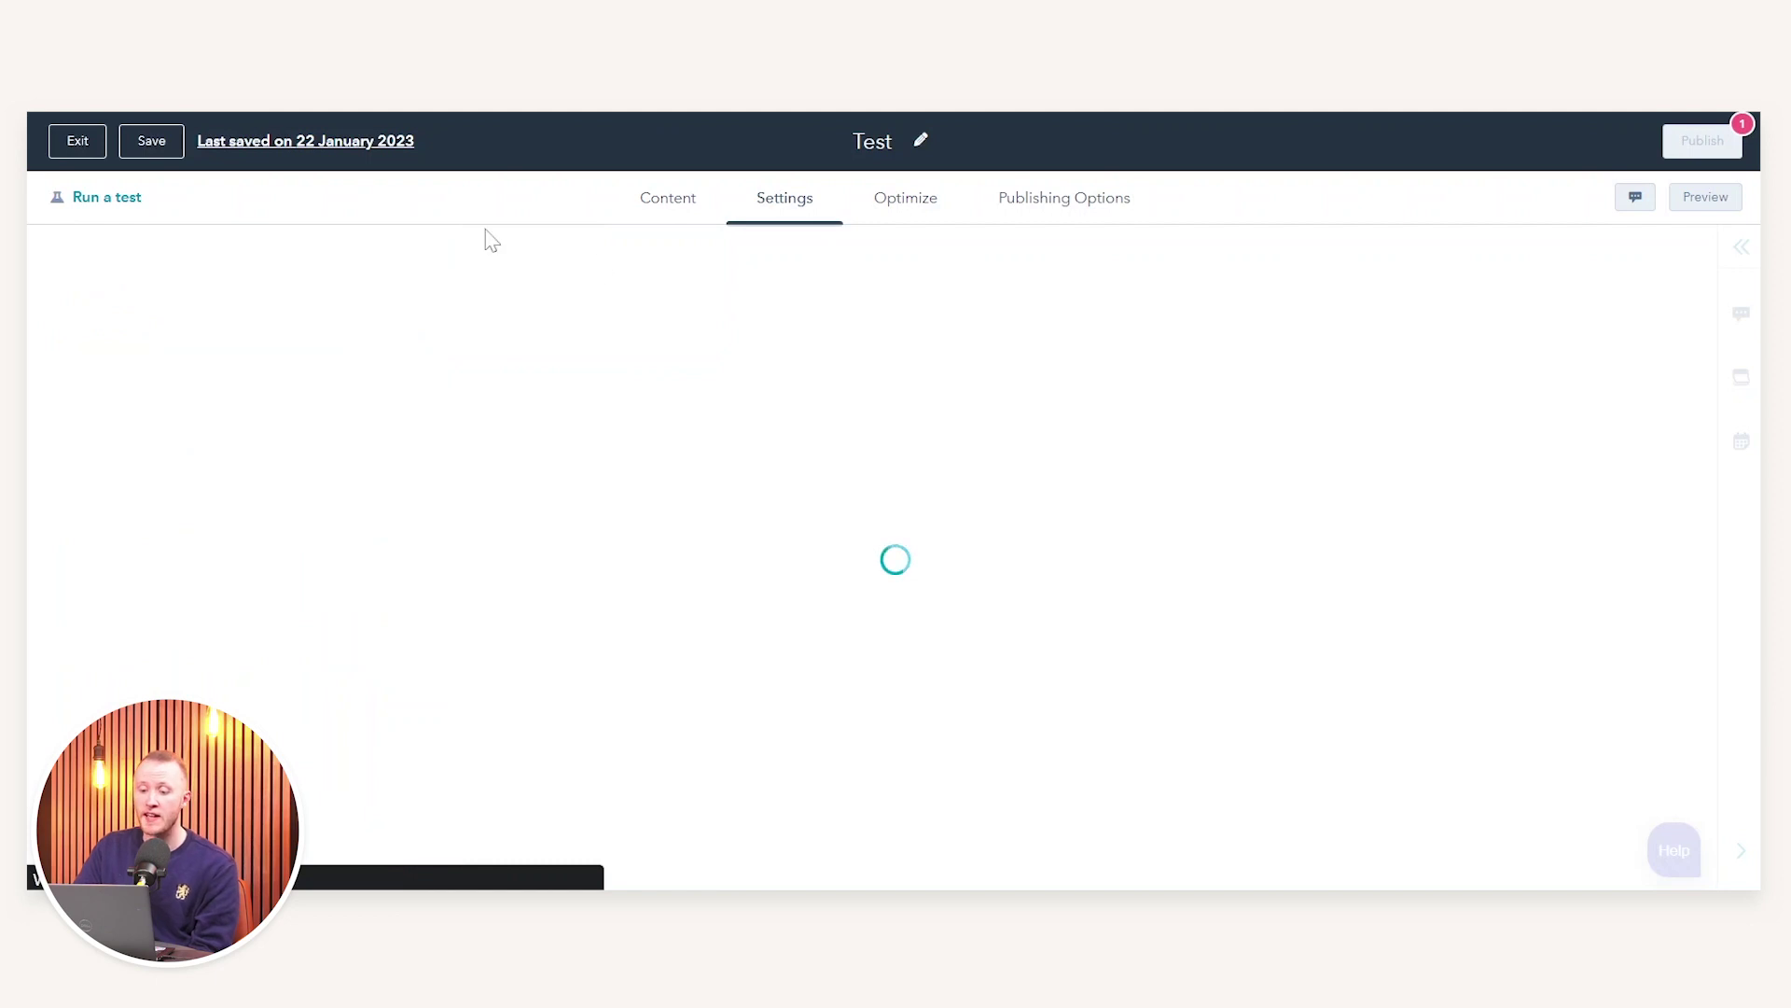
pyautogui.scroll(-3, 536, 544)
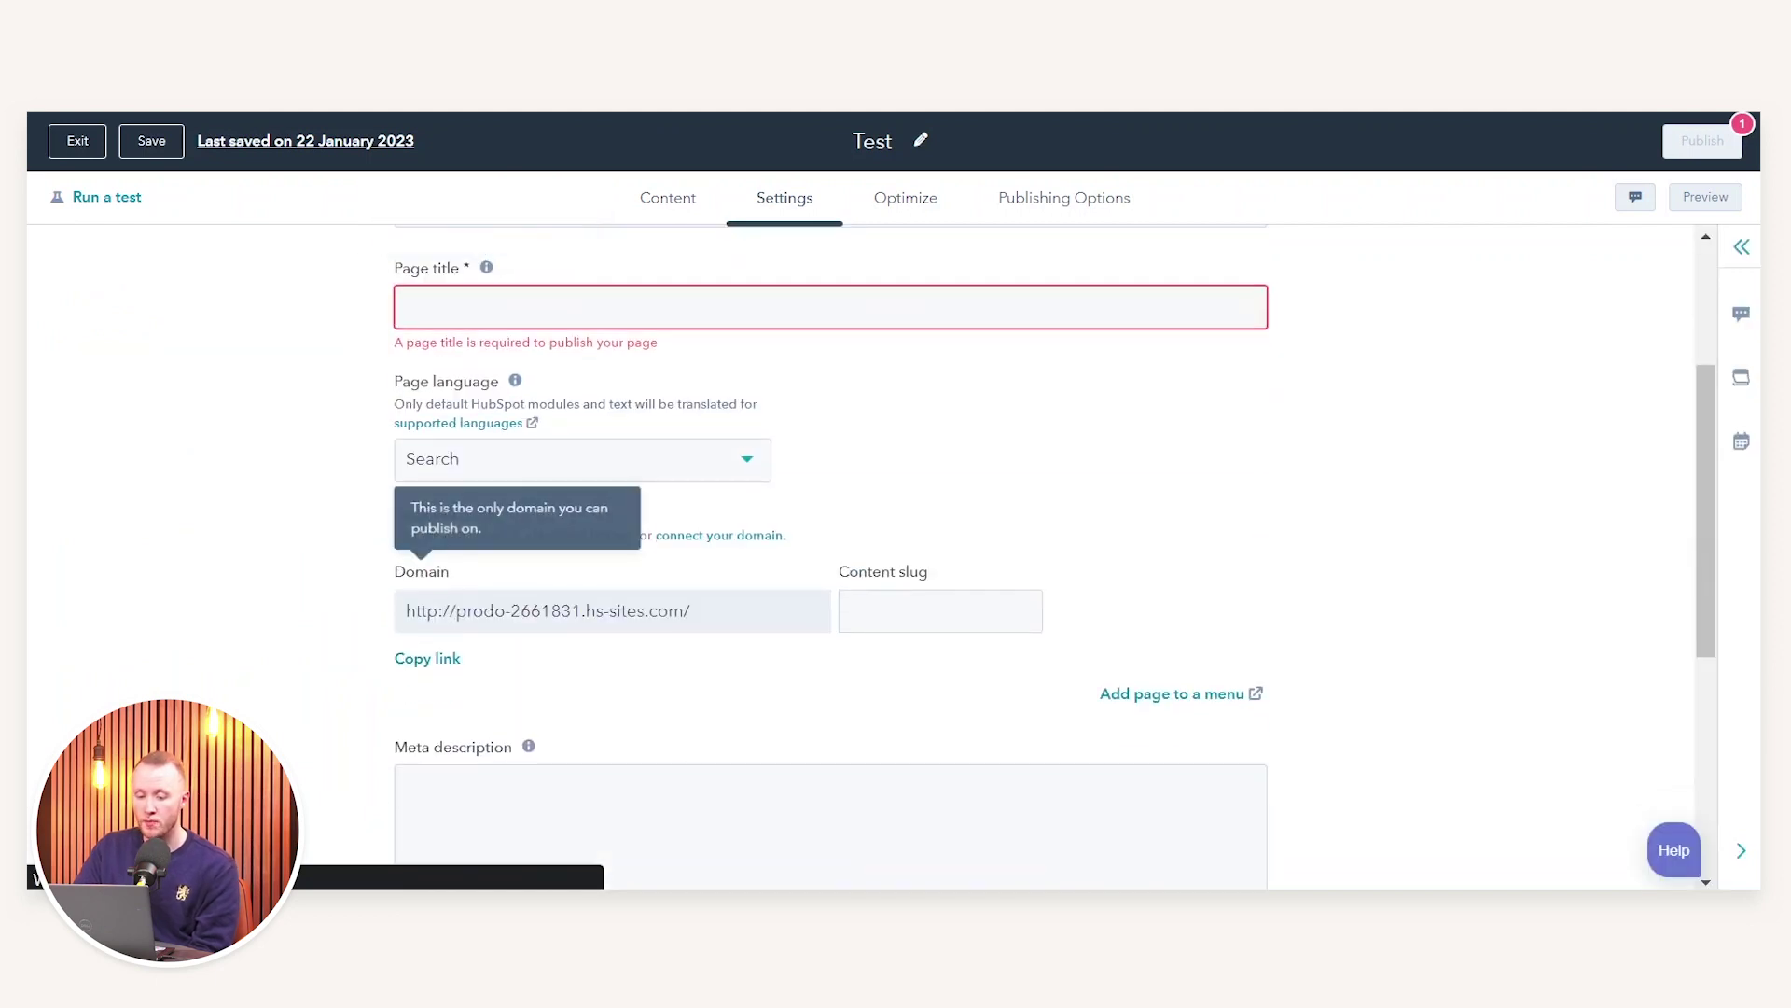
pyautogui.moveTo(442, 610); pyautogui.dragTo(691, 612)
pyautogui.click(621, 720)
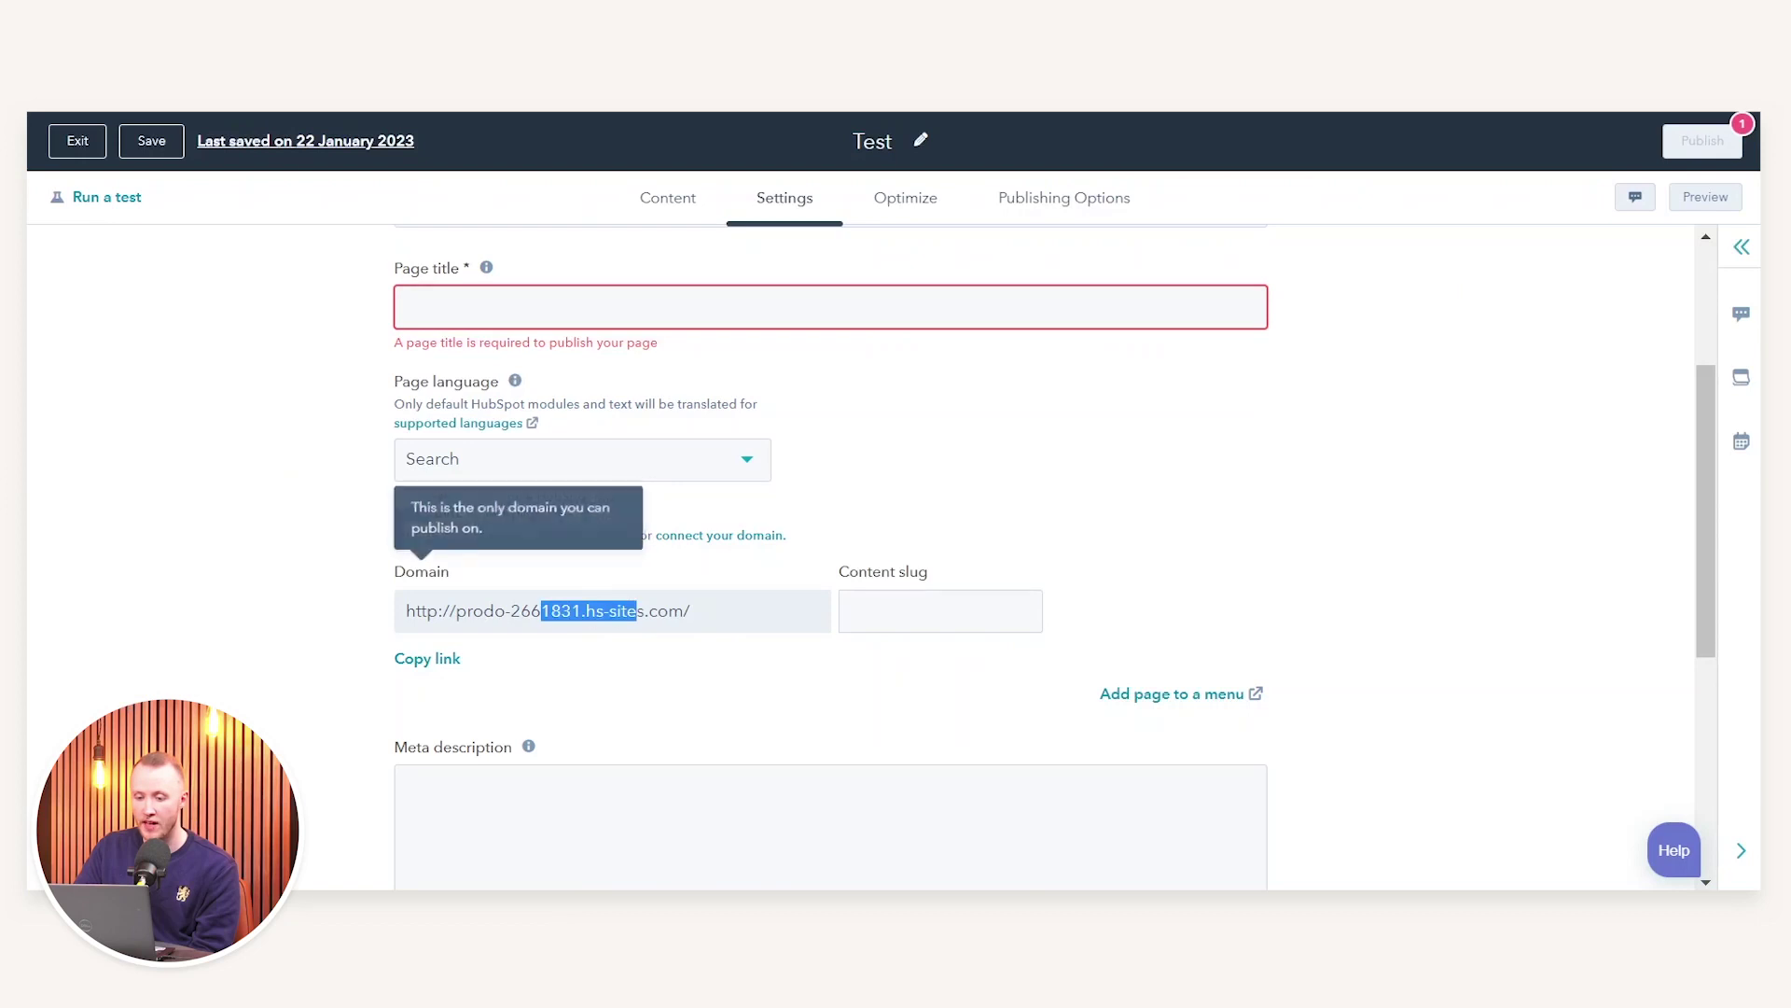
pyautogui.click(218, 259)
pyautogui.click(78, 143)
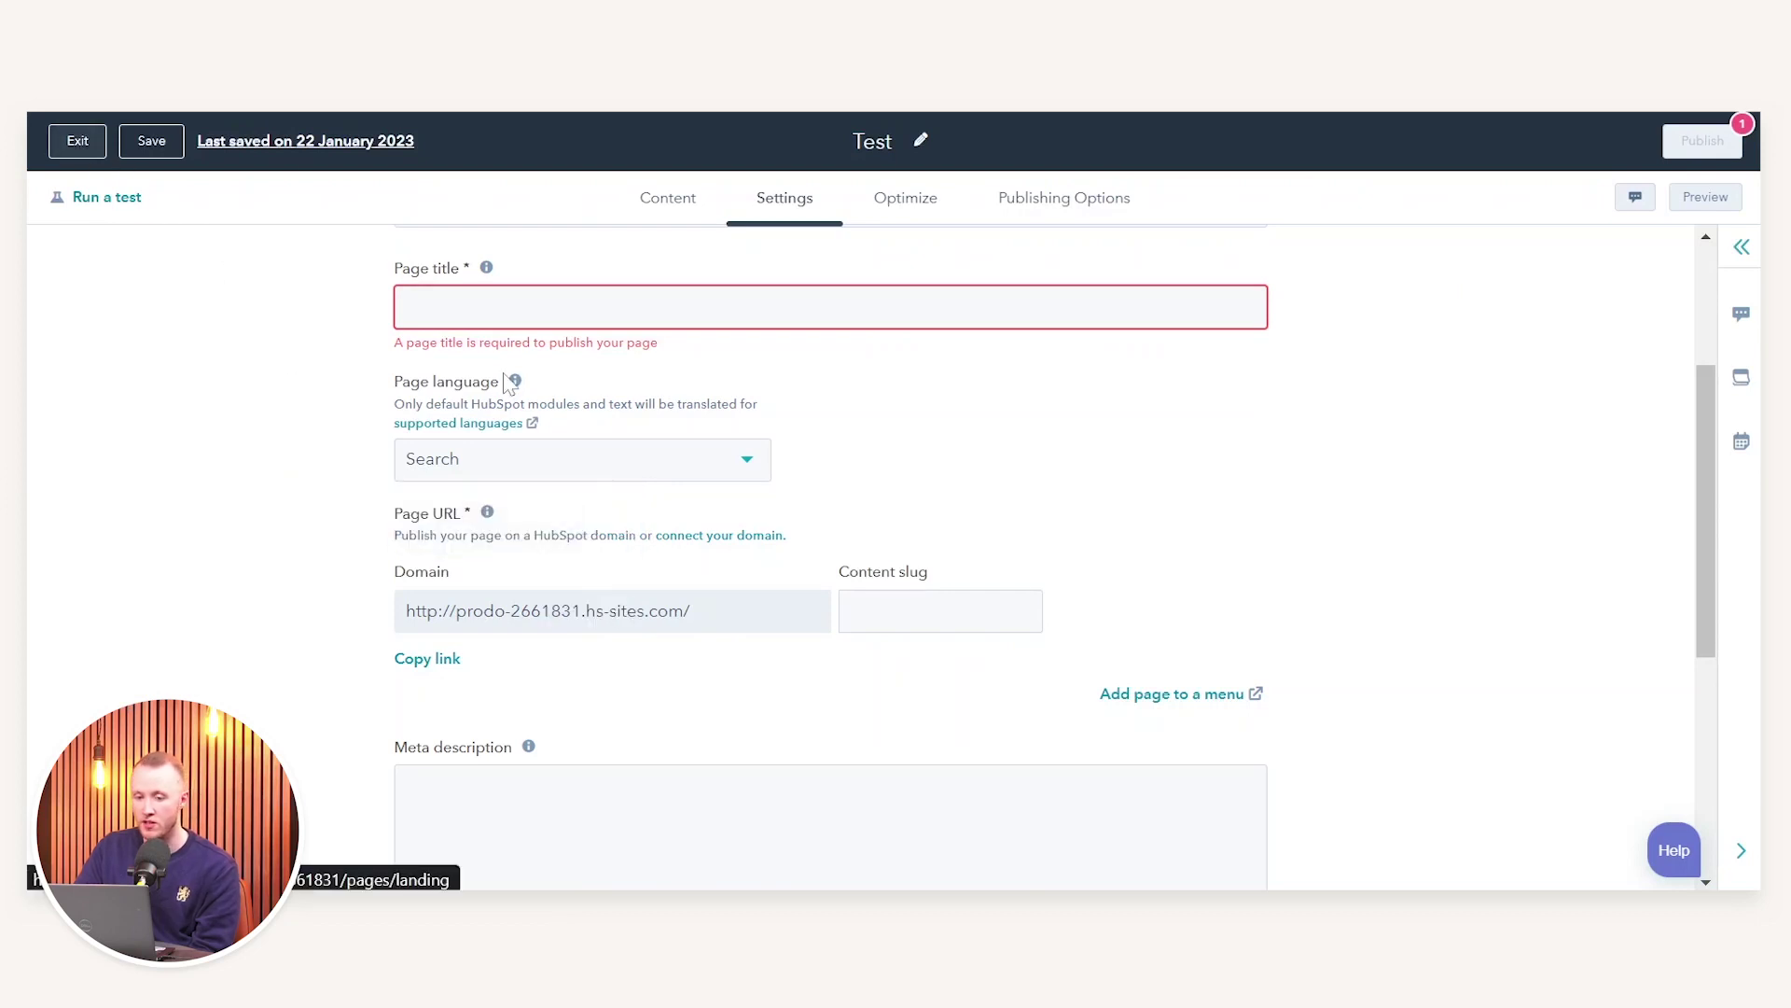
# Open the New email draft's settings and review the From name options without changing them.
pyautogui.click(420, 159)
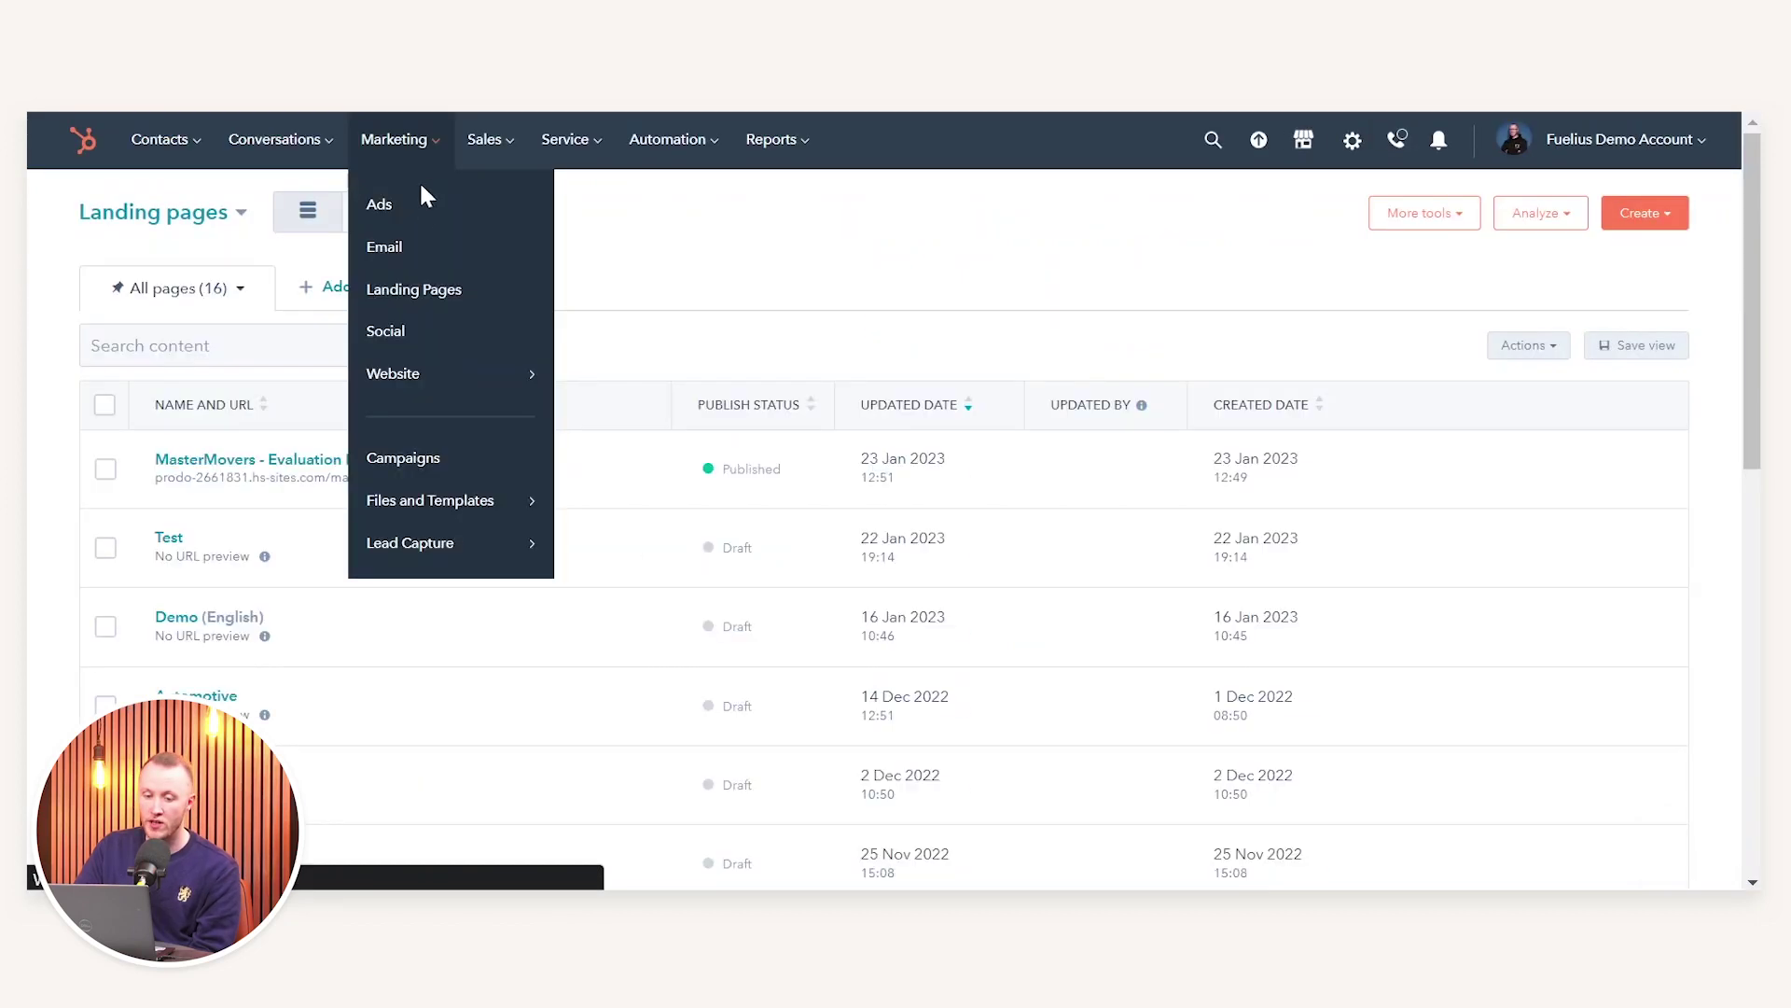
pyautogui.click(412, 250)
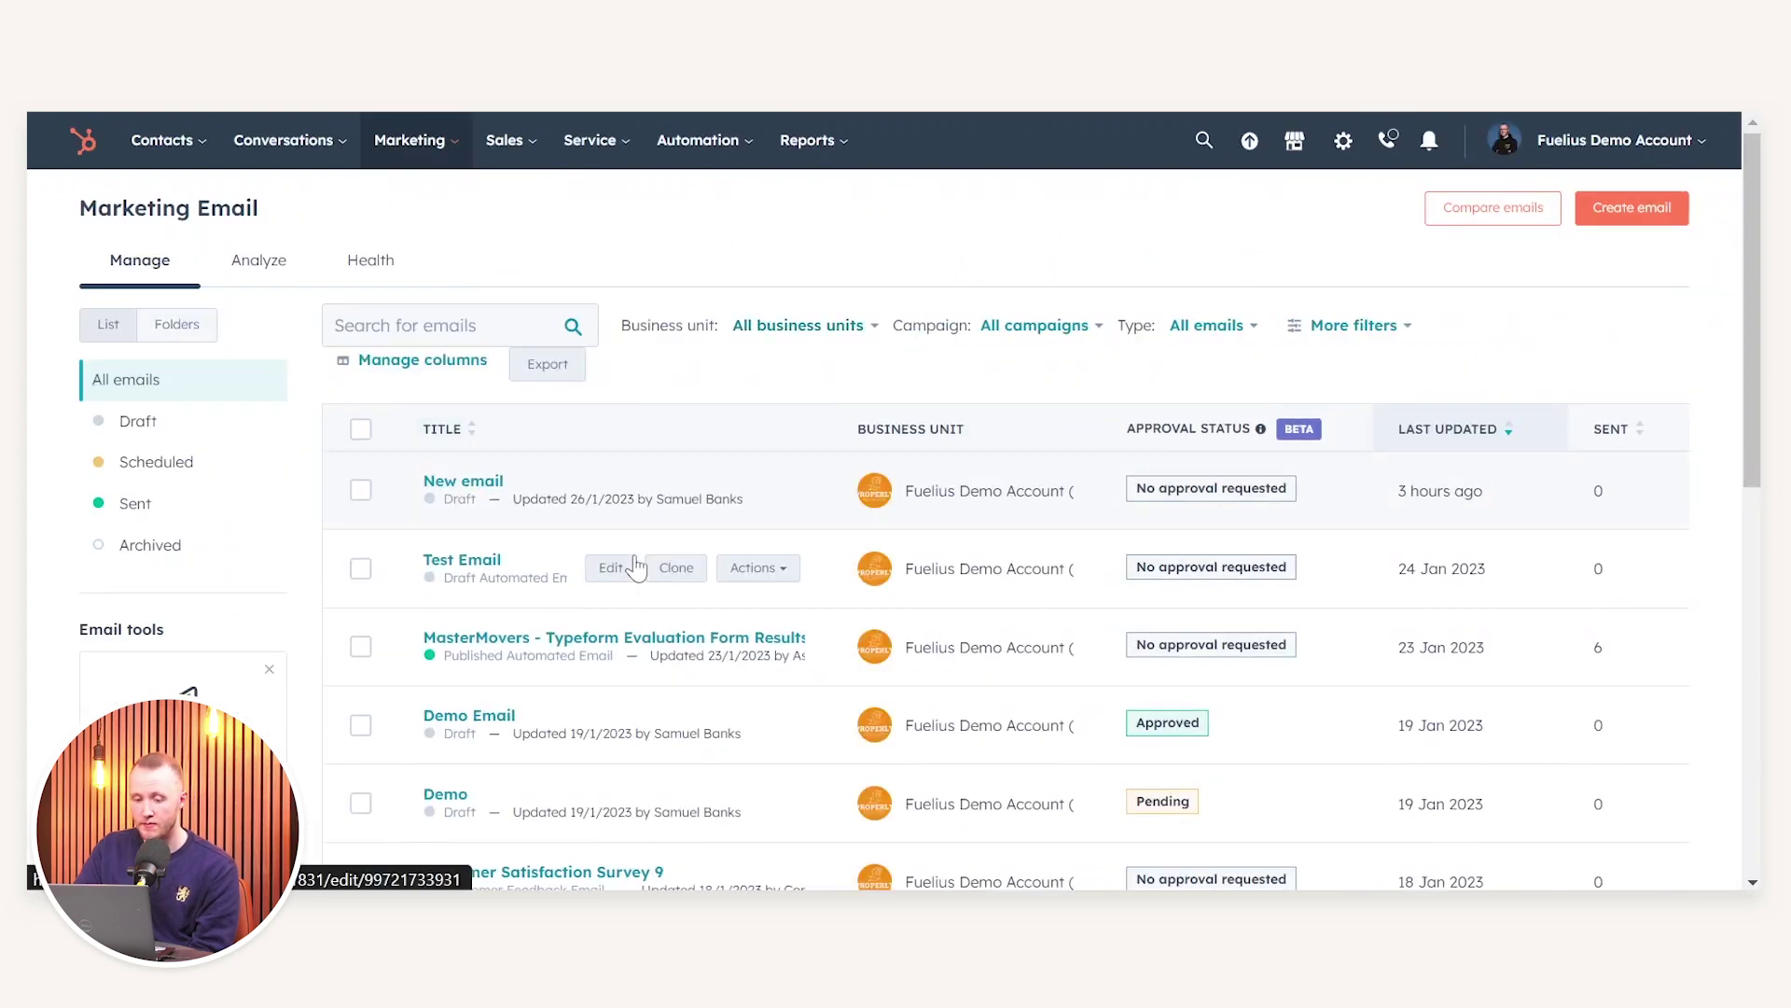
pyautogui.click(459, 470)
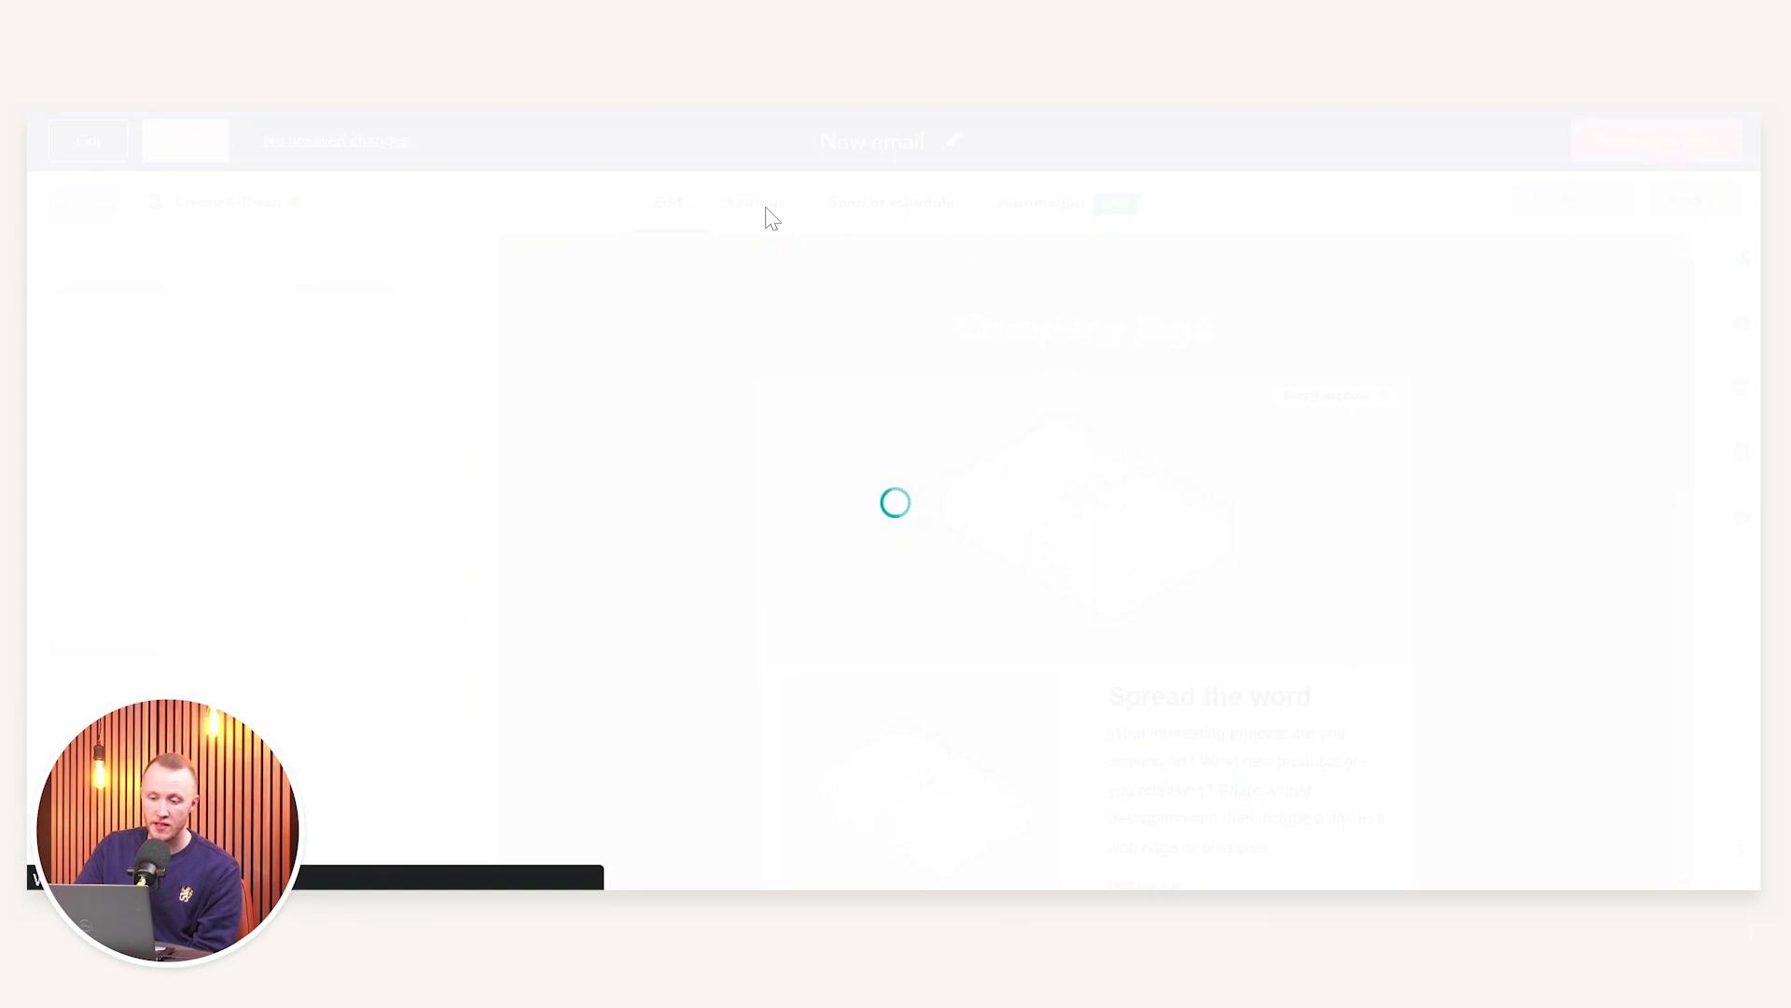
pyautogui.click(767, 209)
pyautogui.scroll(5, 798, 560)
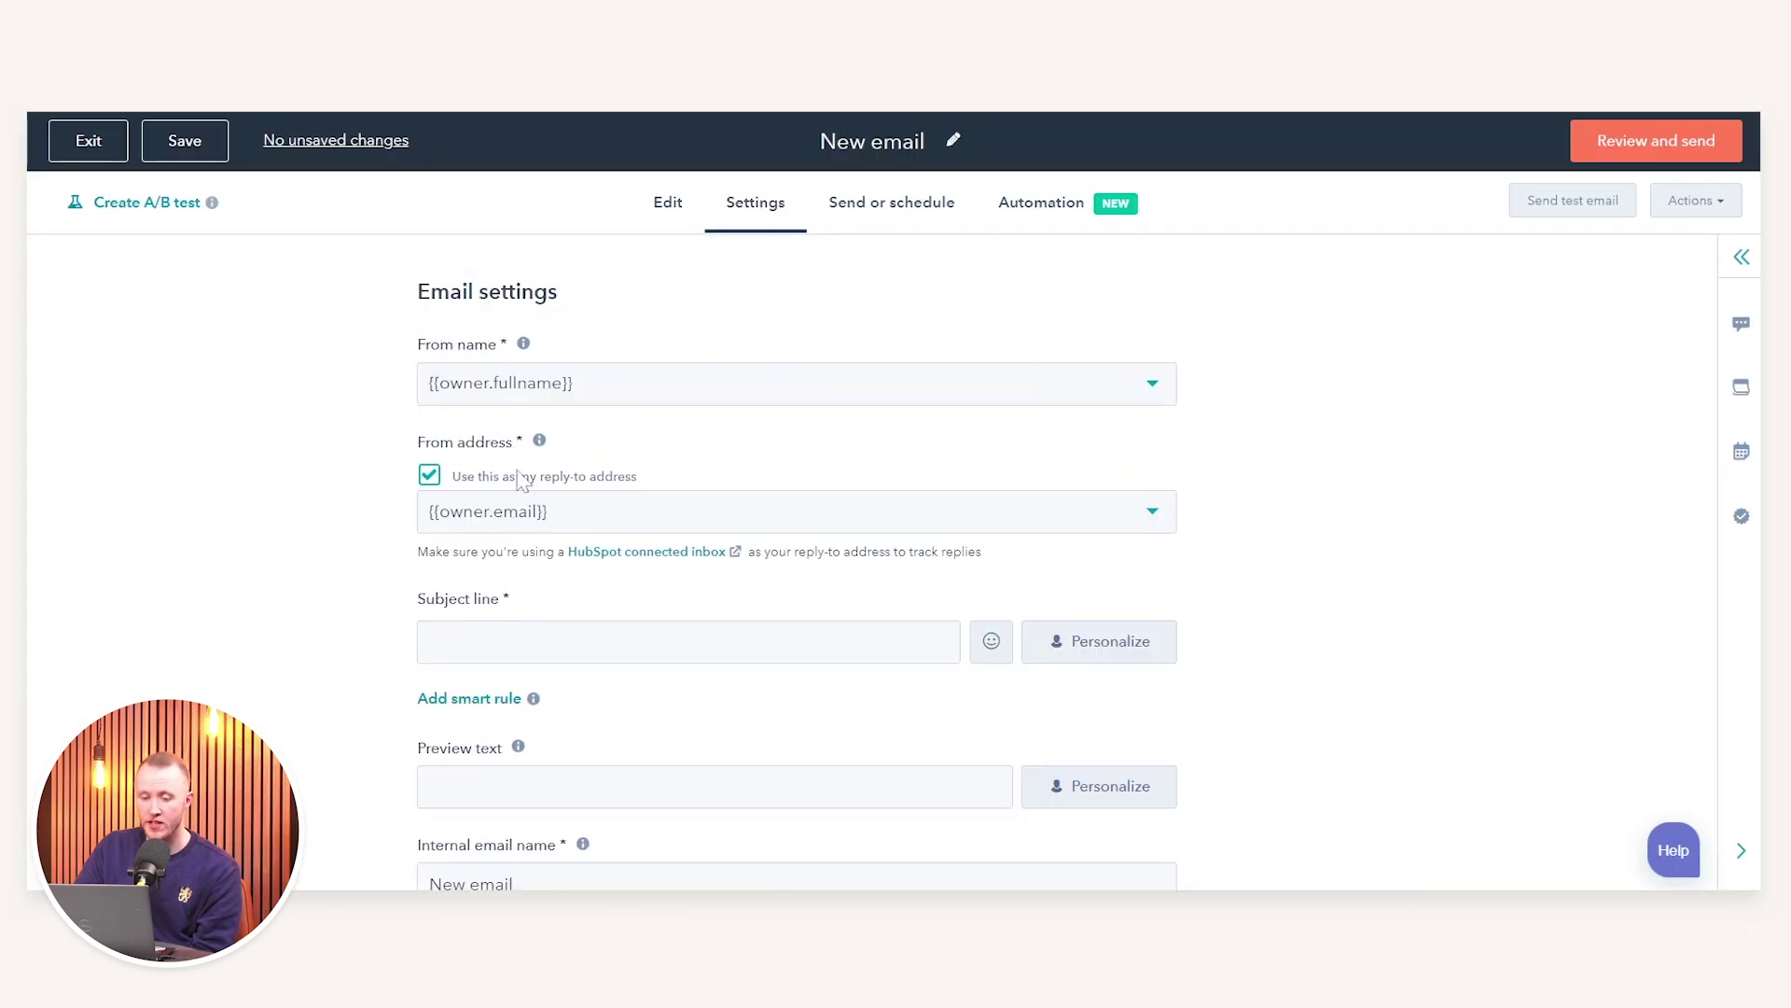
pyautogui.click(502, 392)
pyautogui.scroll(5, 674, 659)
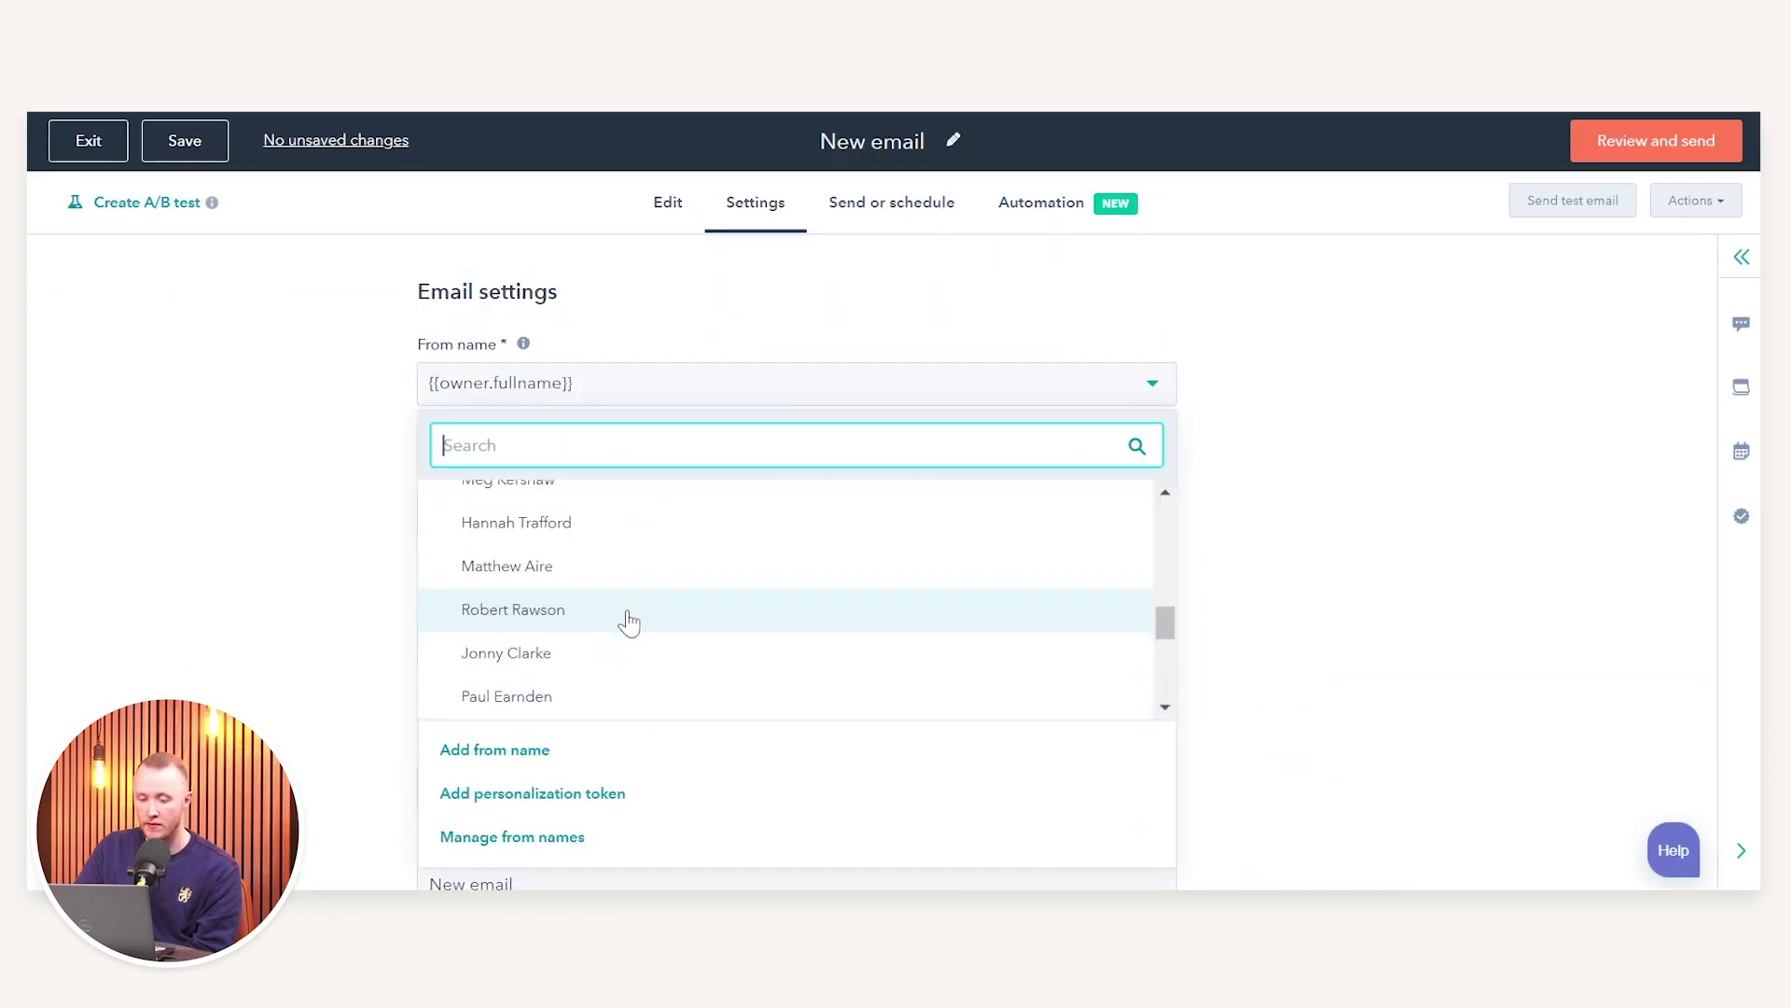
pyautogui.scroll(6, 625, 620)
pyautogui.click(524, 487)
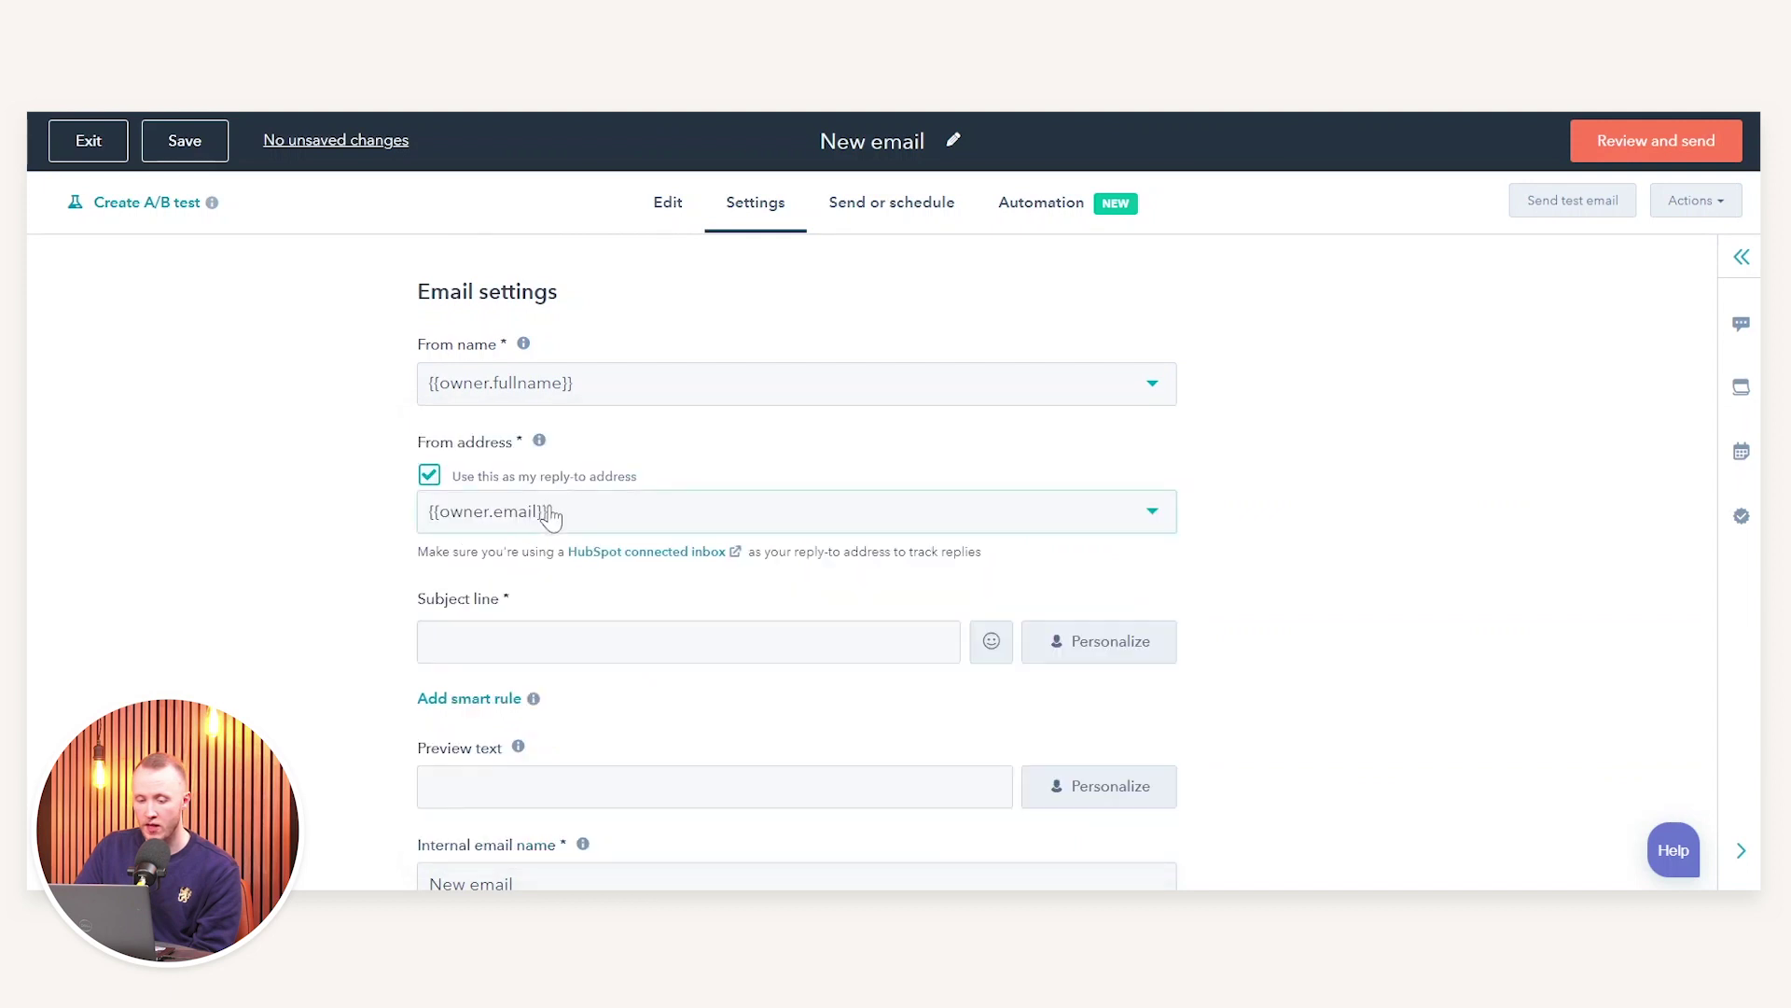
# Change the From address, first to the registrations mailbox, then to a different sender address.
pyautogui.click(550, 516)
pyautogui.scroll(5, 607, 355)
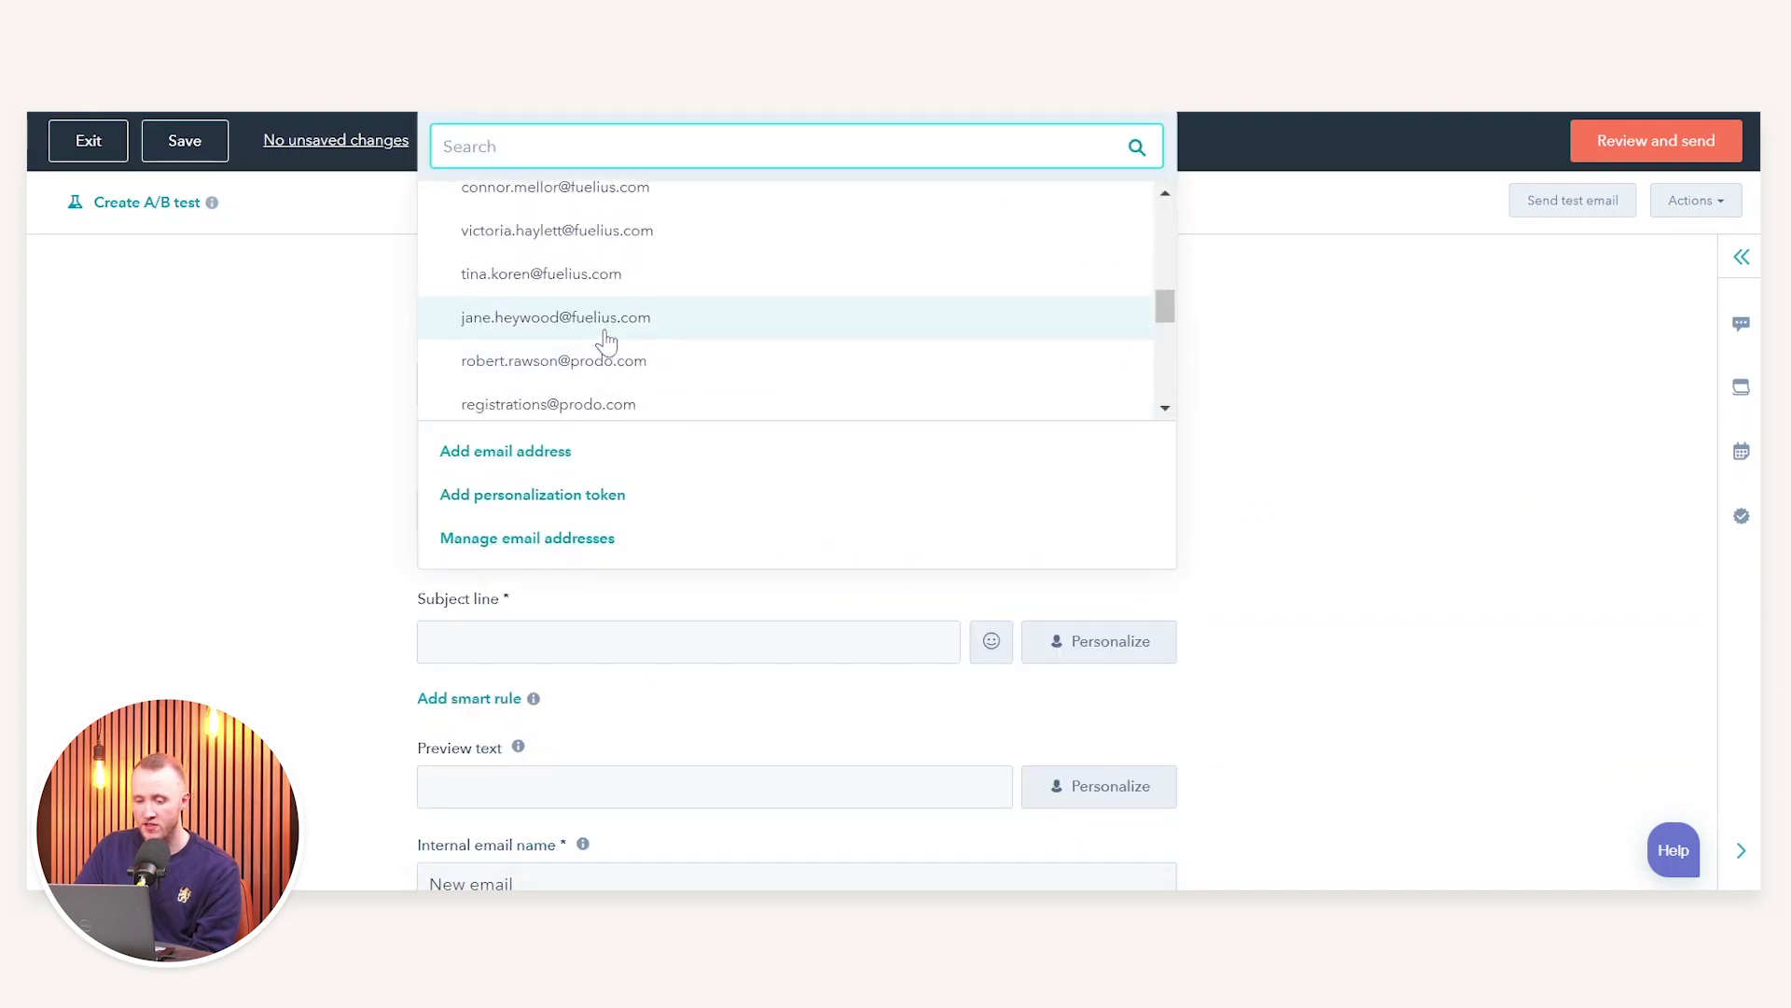
pyautogui.scroll(10, 606, 341)
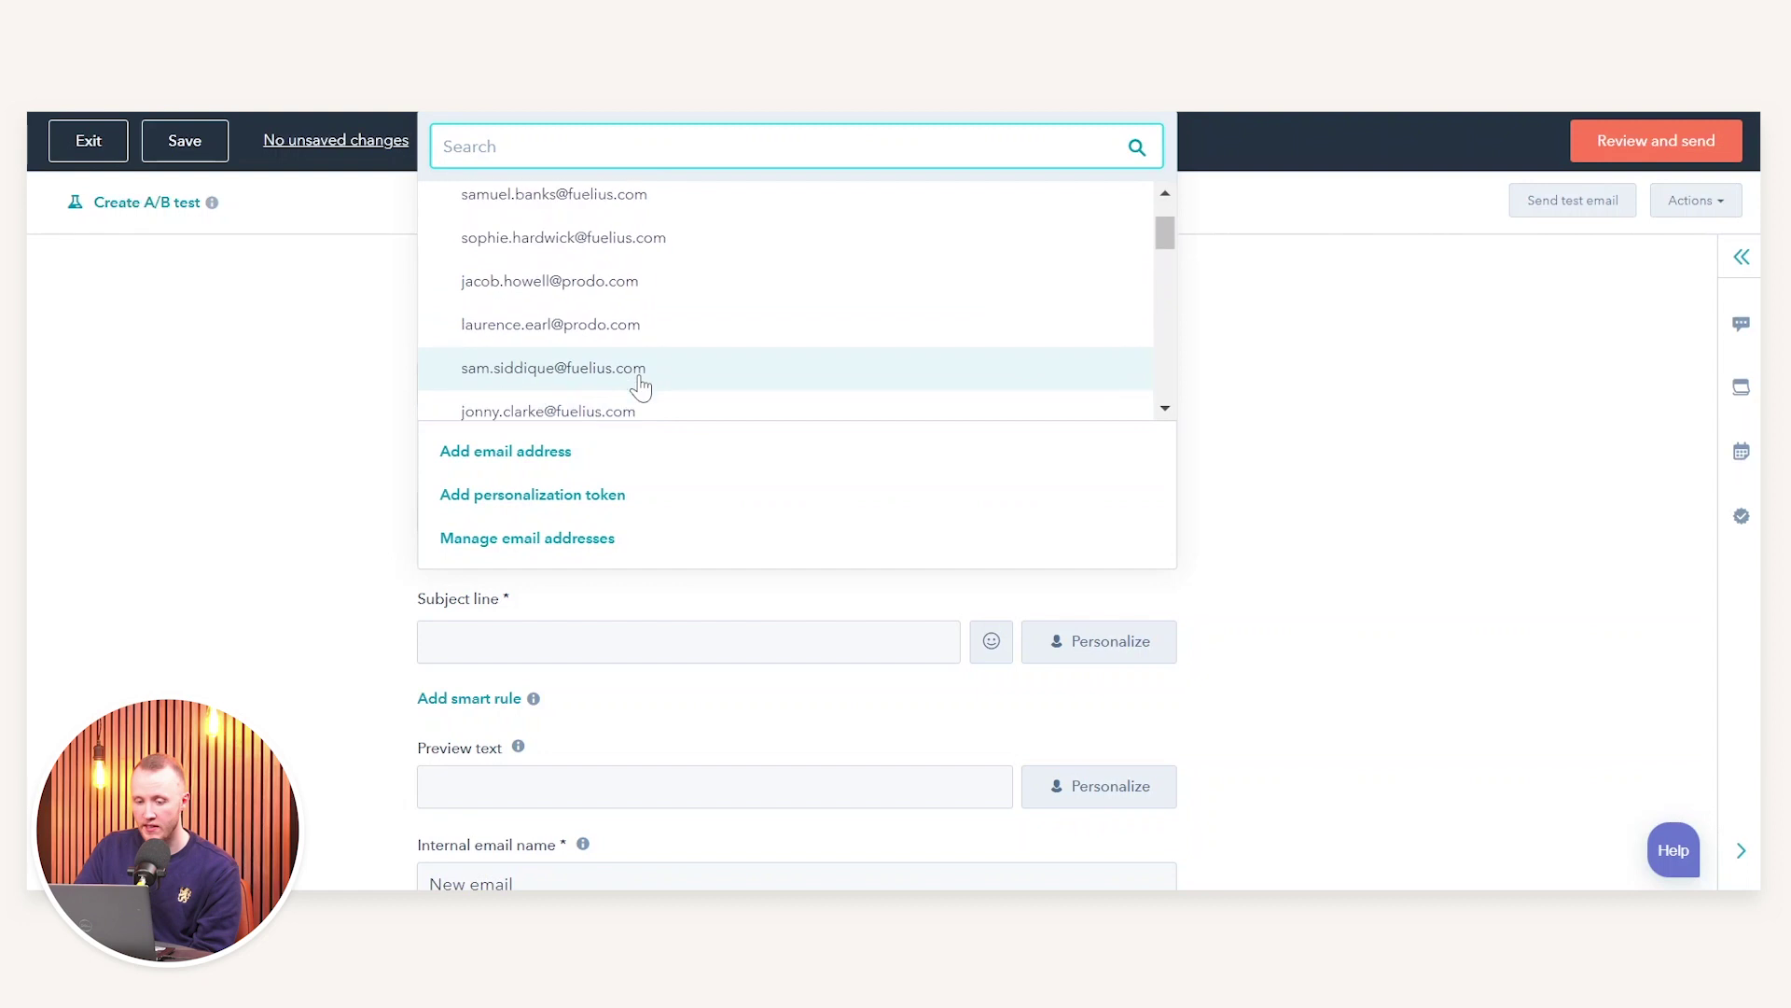
pyautogui.scroll(2, 641, 386)
pyautogui.scroll(-6, 600, 260)
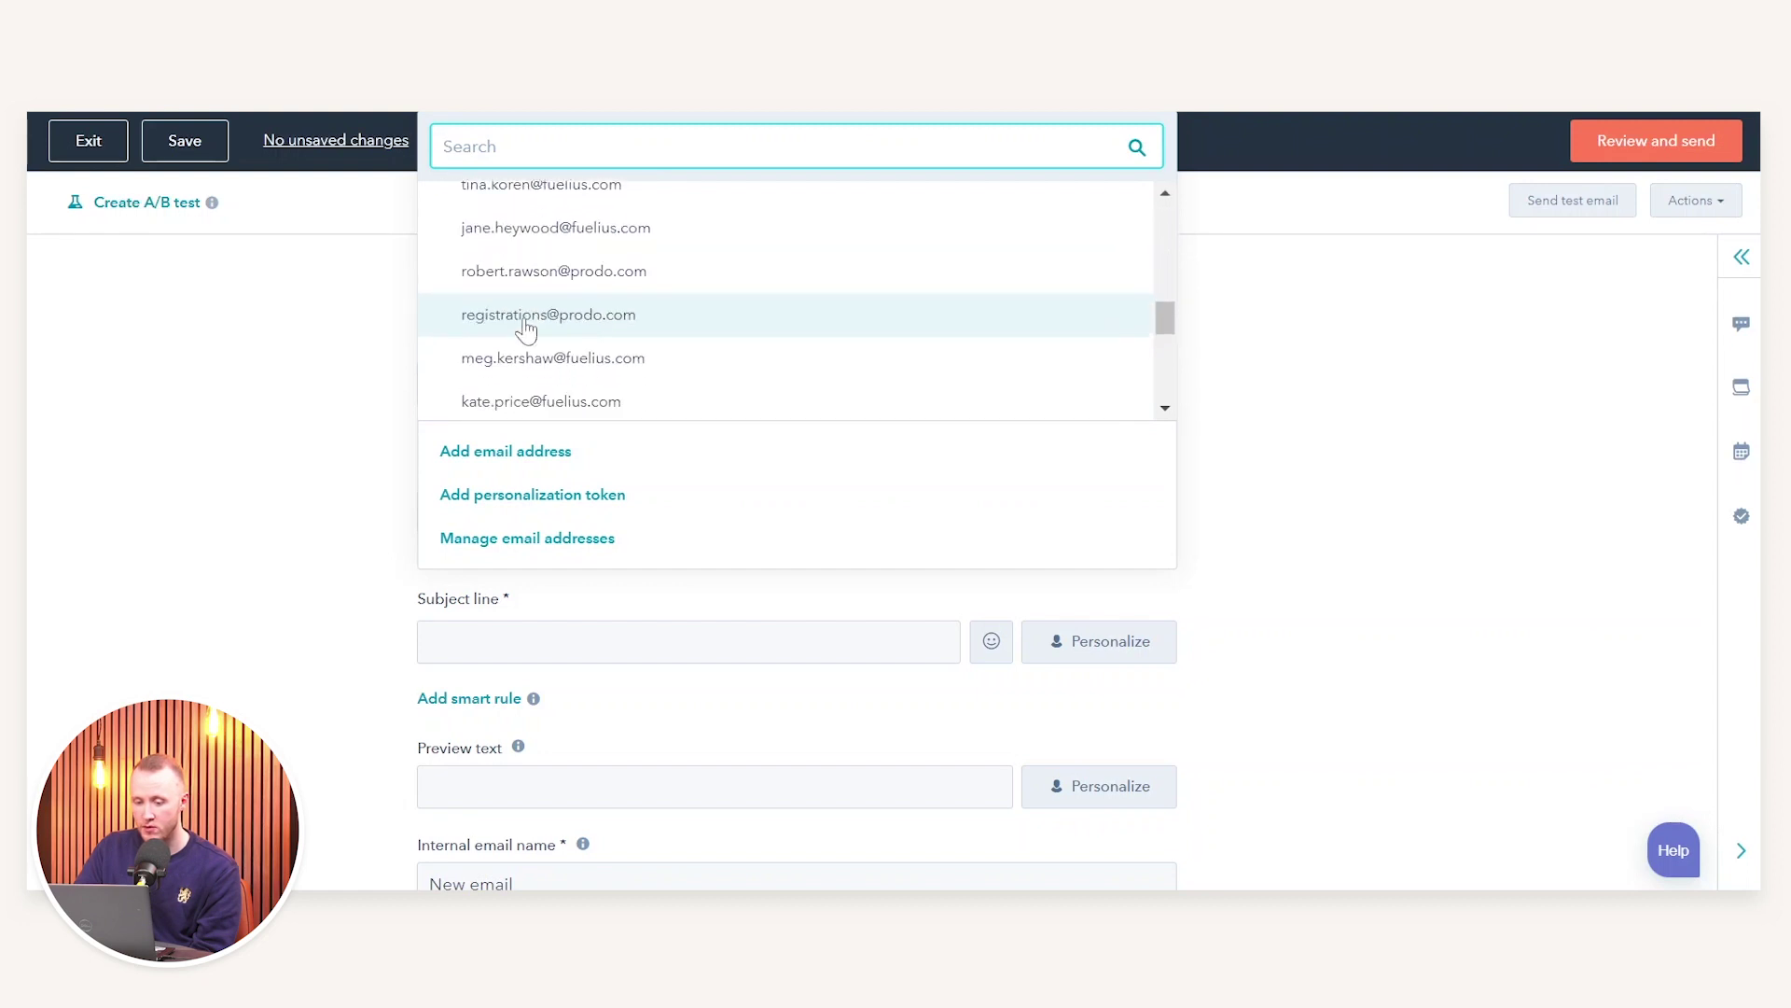
pyautogui.scroll(-3, 527, 329)
pyautogui.scroll(2, 537, 334)
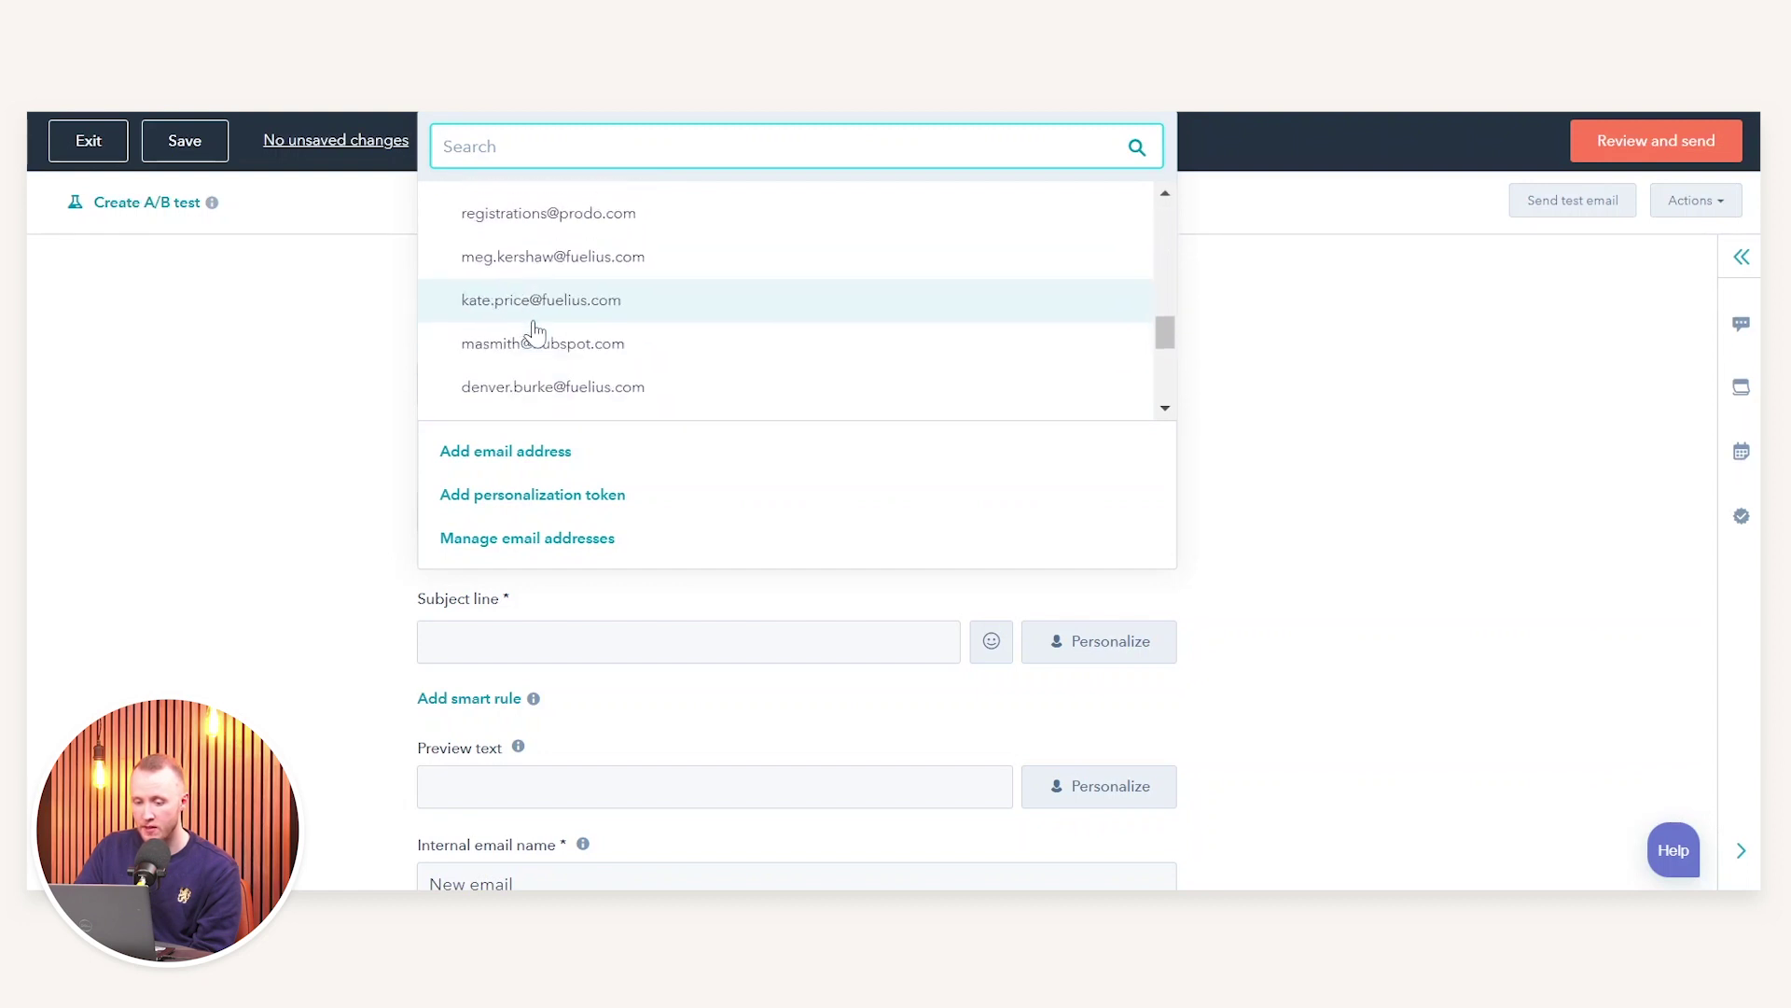
pyautogui.click(564, 217)
pyautogui.click(612, 524)
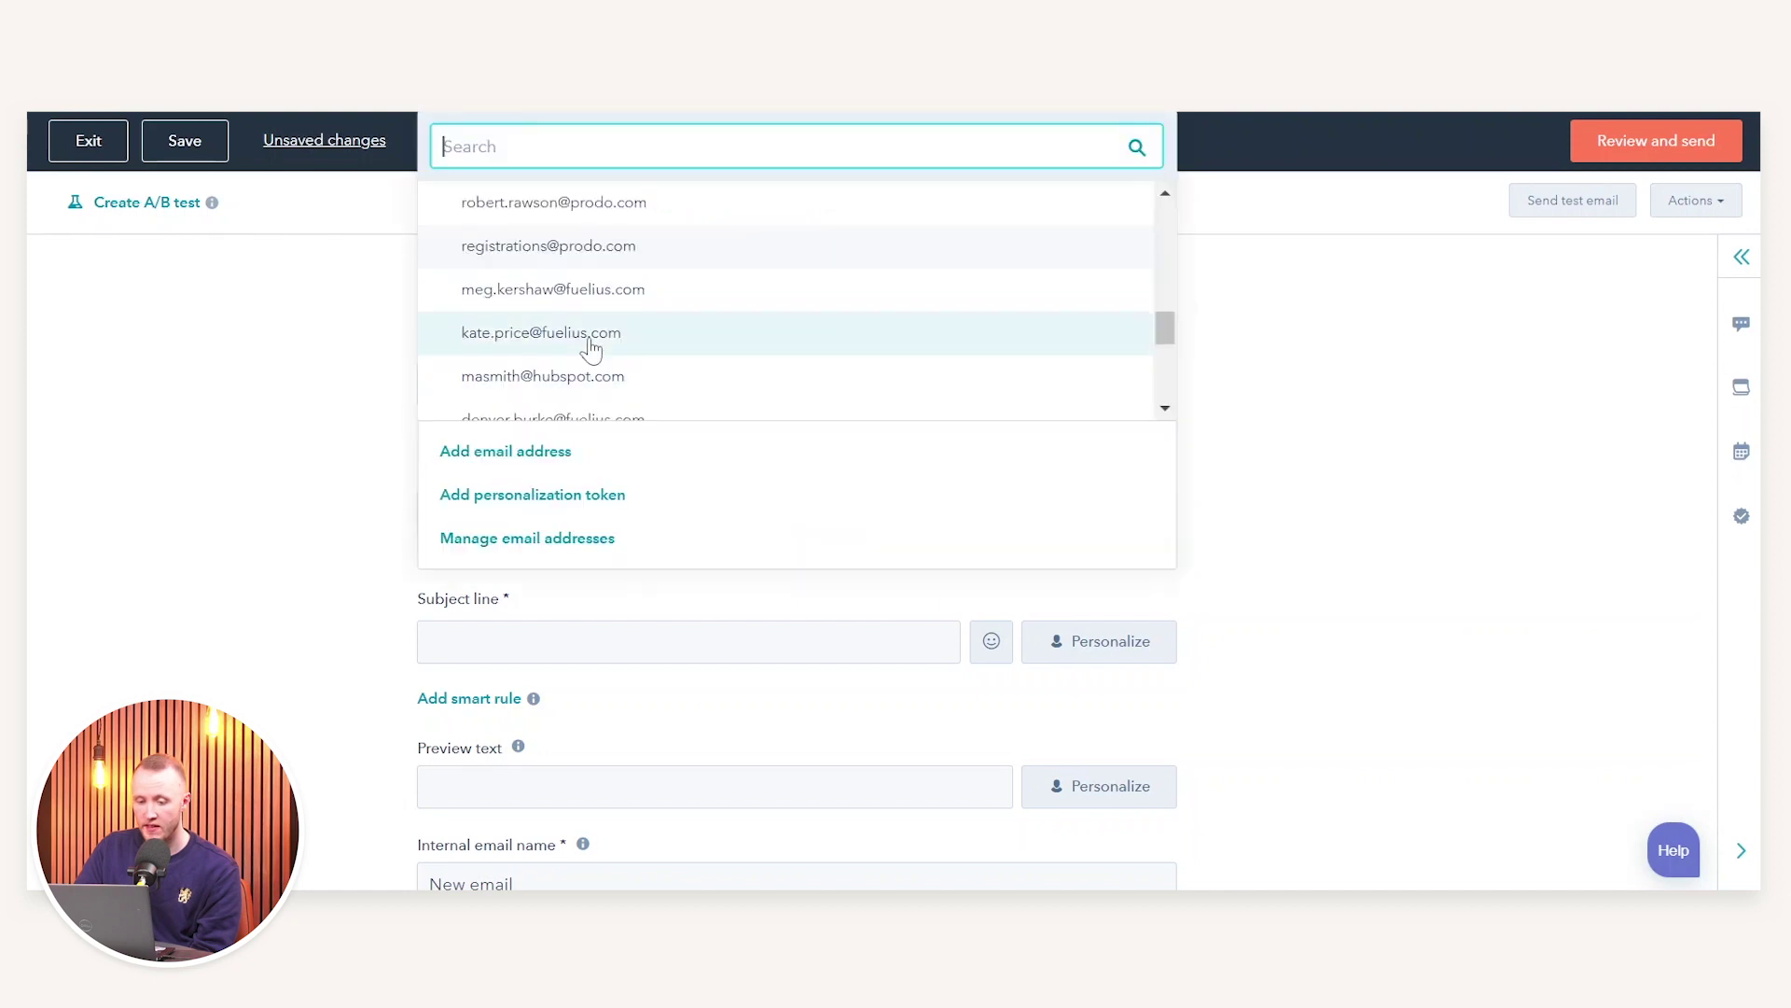
pyautogui.scroll(5, 592, 348)
pyautogui.click(470, 259)
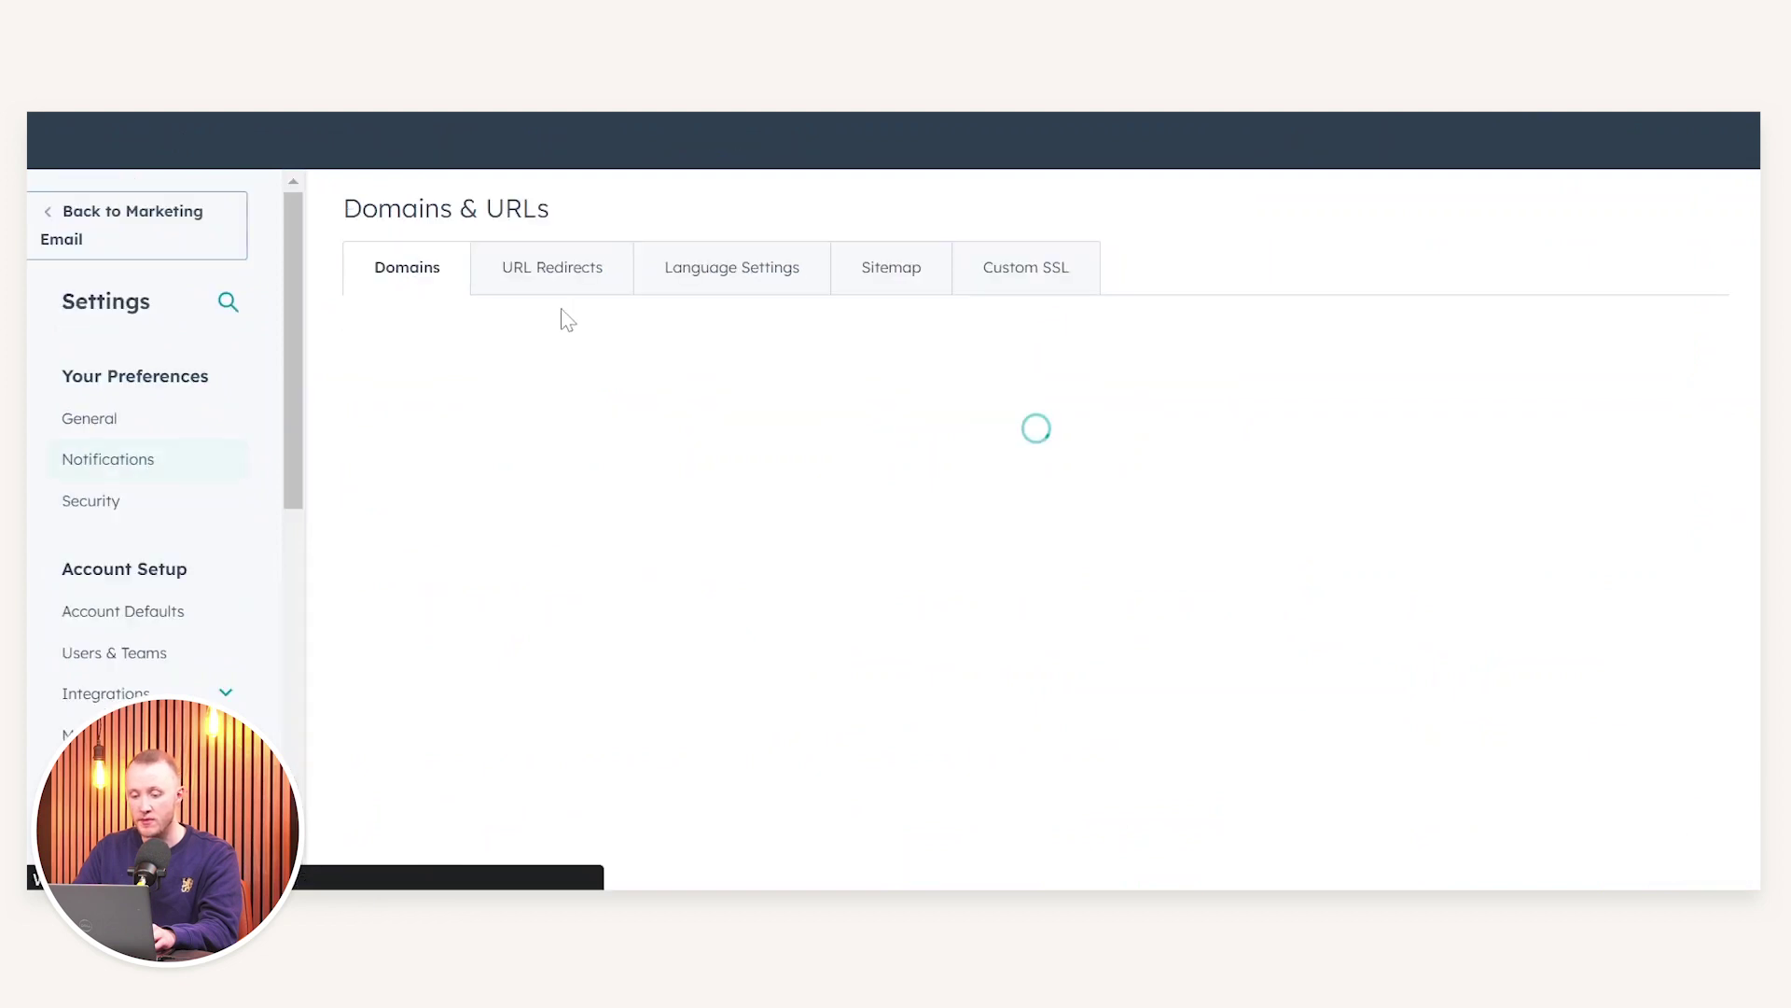
# Switch Current view to the main demo account and review the Secondary and Email sending domains sections.
pyautogui.scroll(-2, 552, 460)
pyautogui.click(606, 231)
pyautogui.click(616, 328)
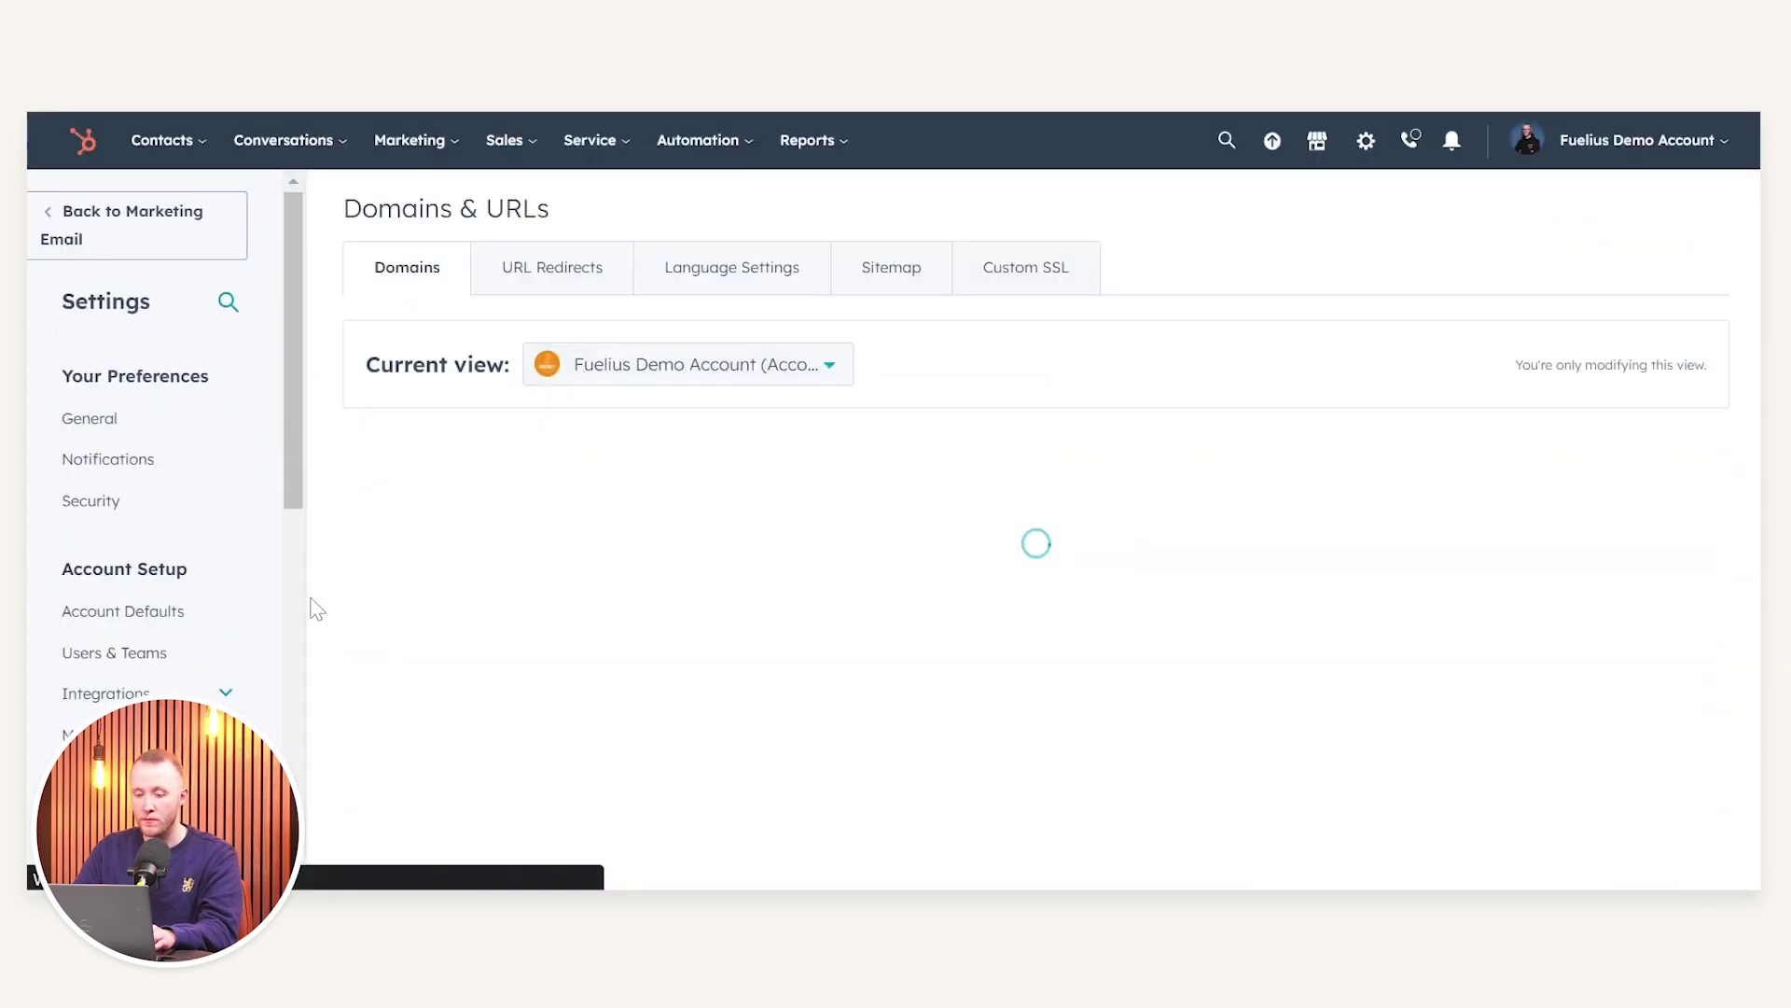
pyautogui.scroll(-8, 600, 800)
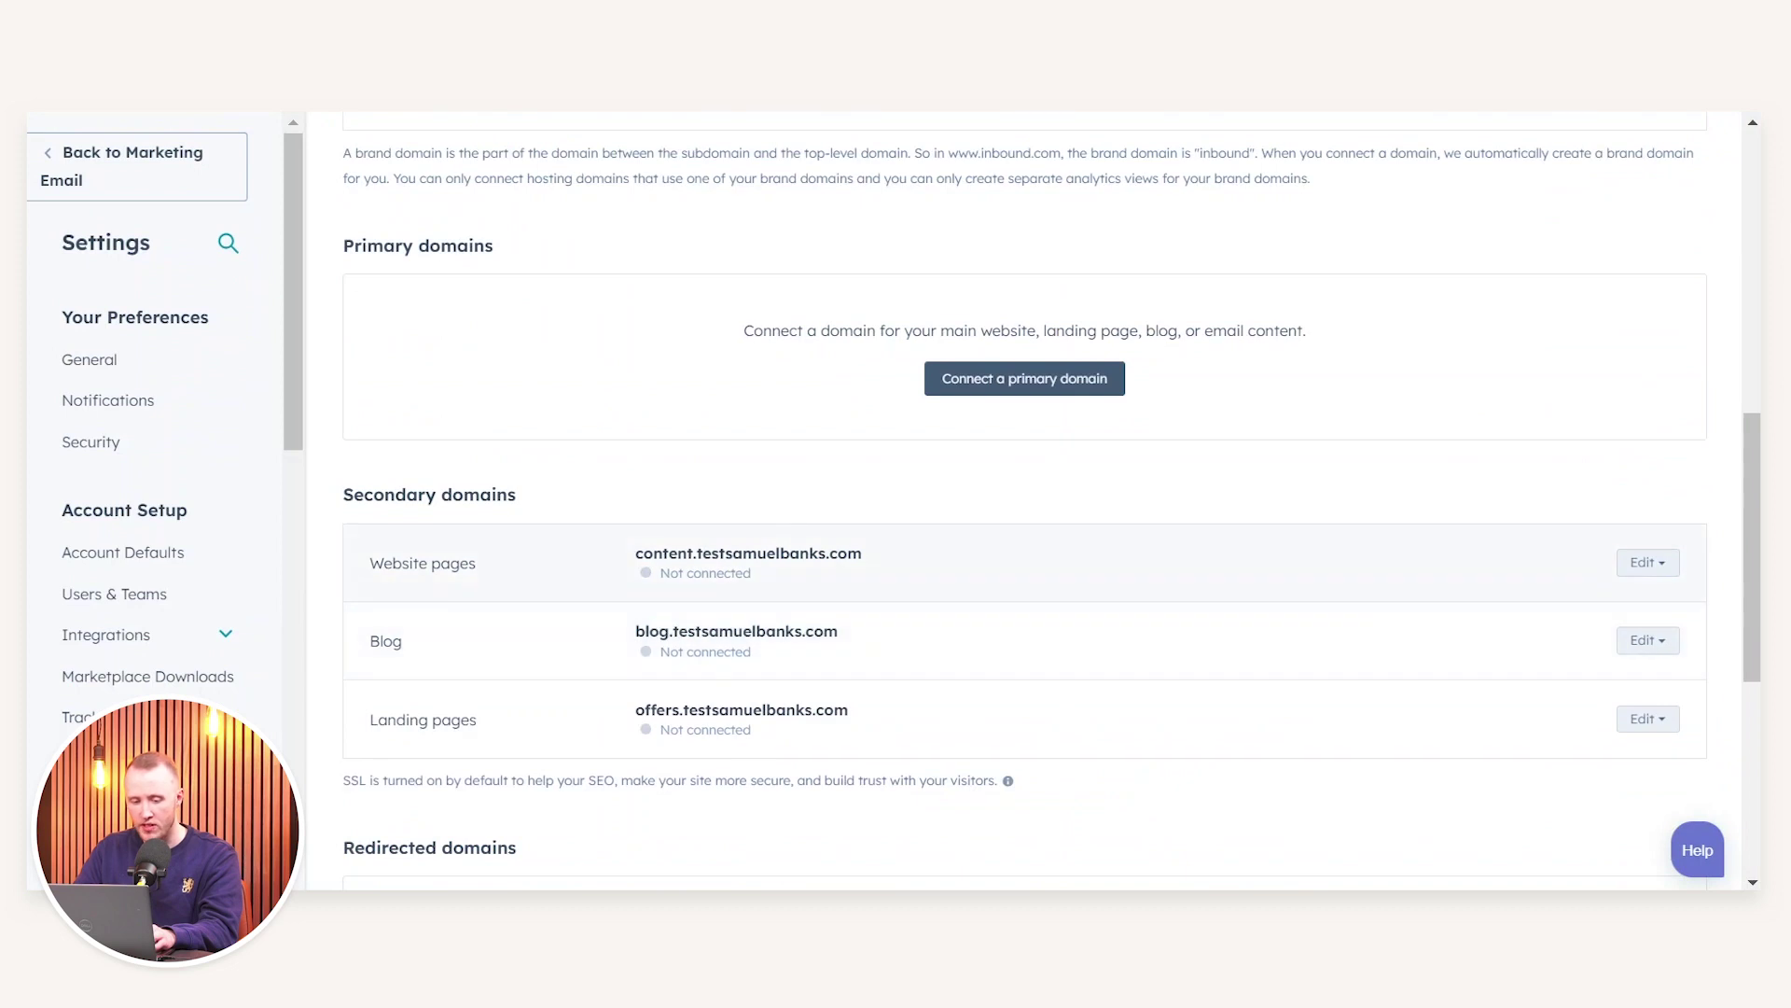
pyautogui.moveTo(396, 245); pyautogui.dragTo(457, 246)
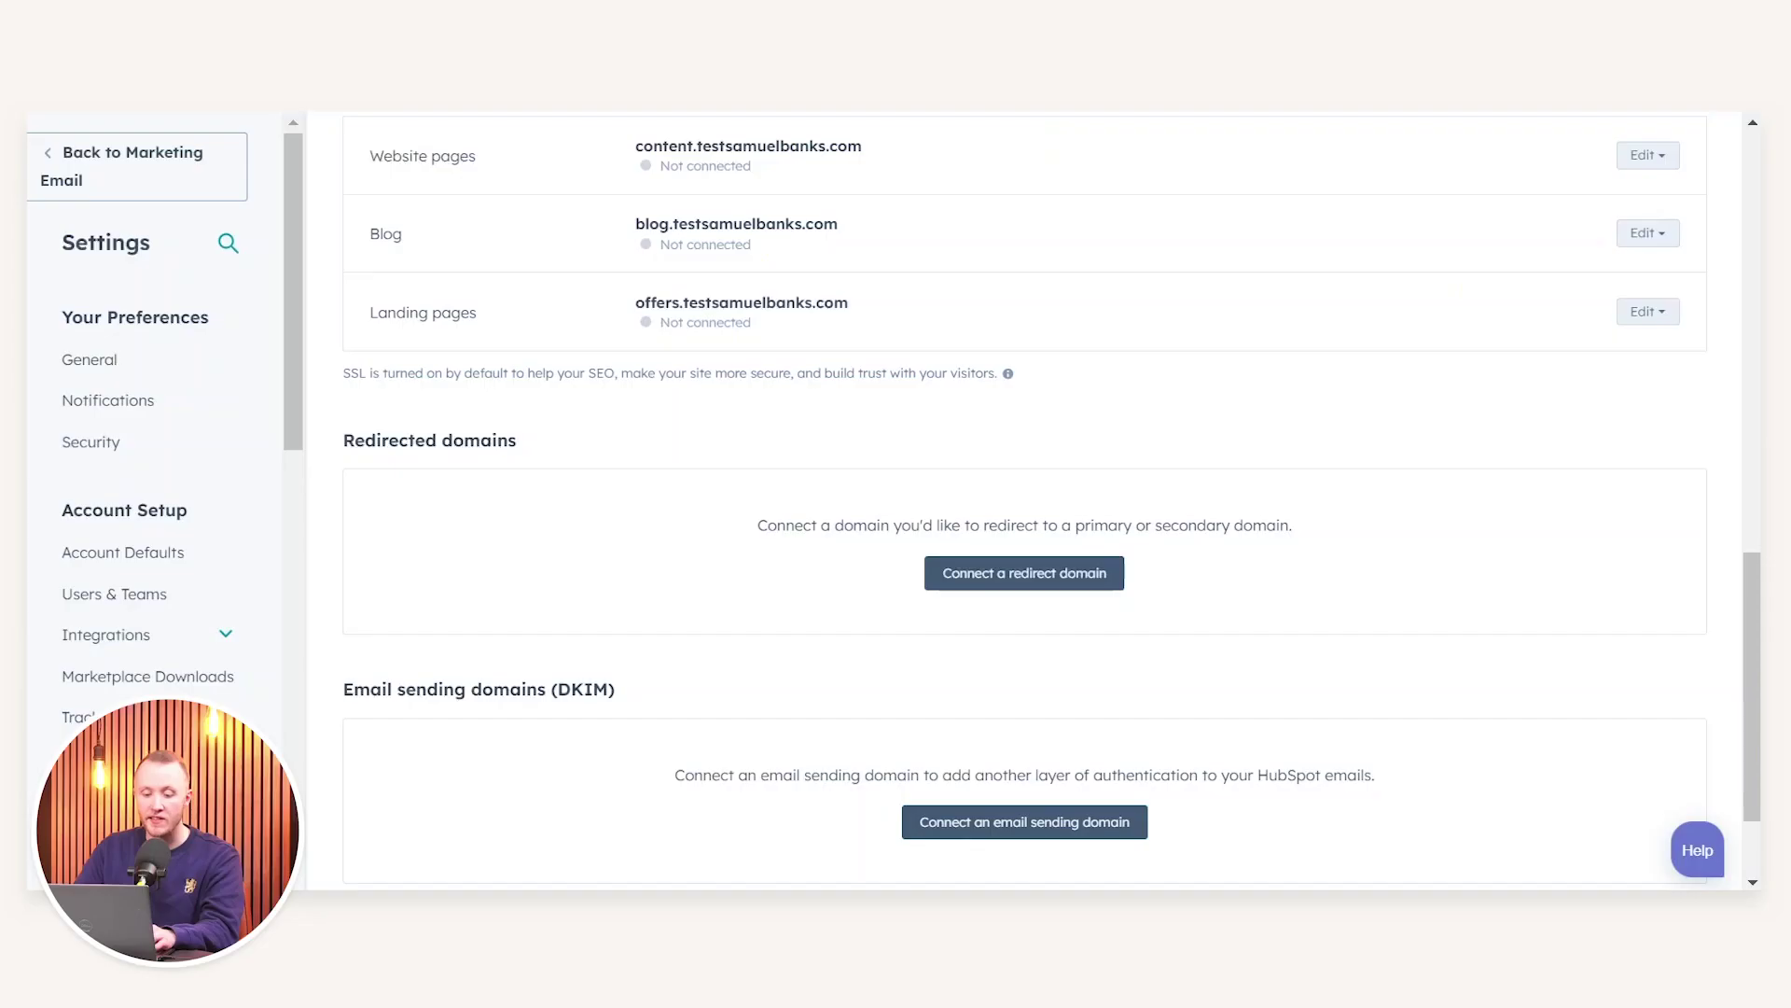
pyautogui.moveTo(416, 689); pyautogui.dragTo(615, 689)
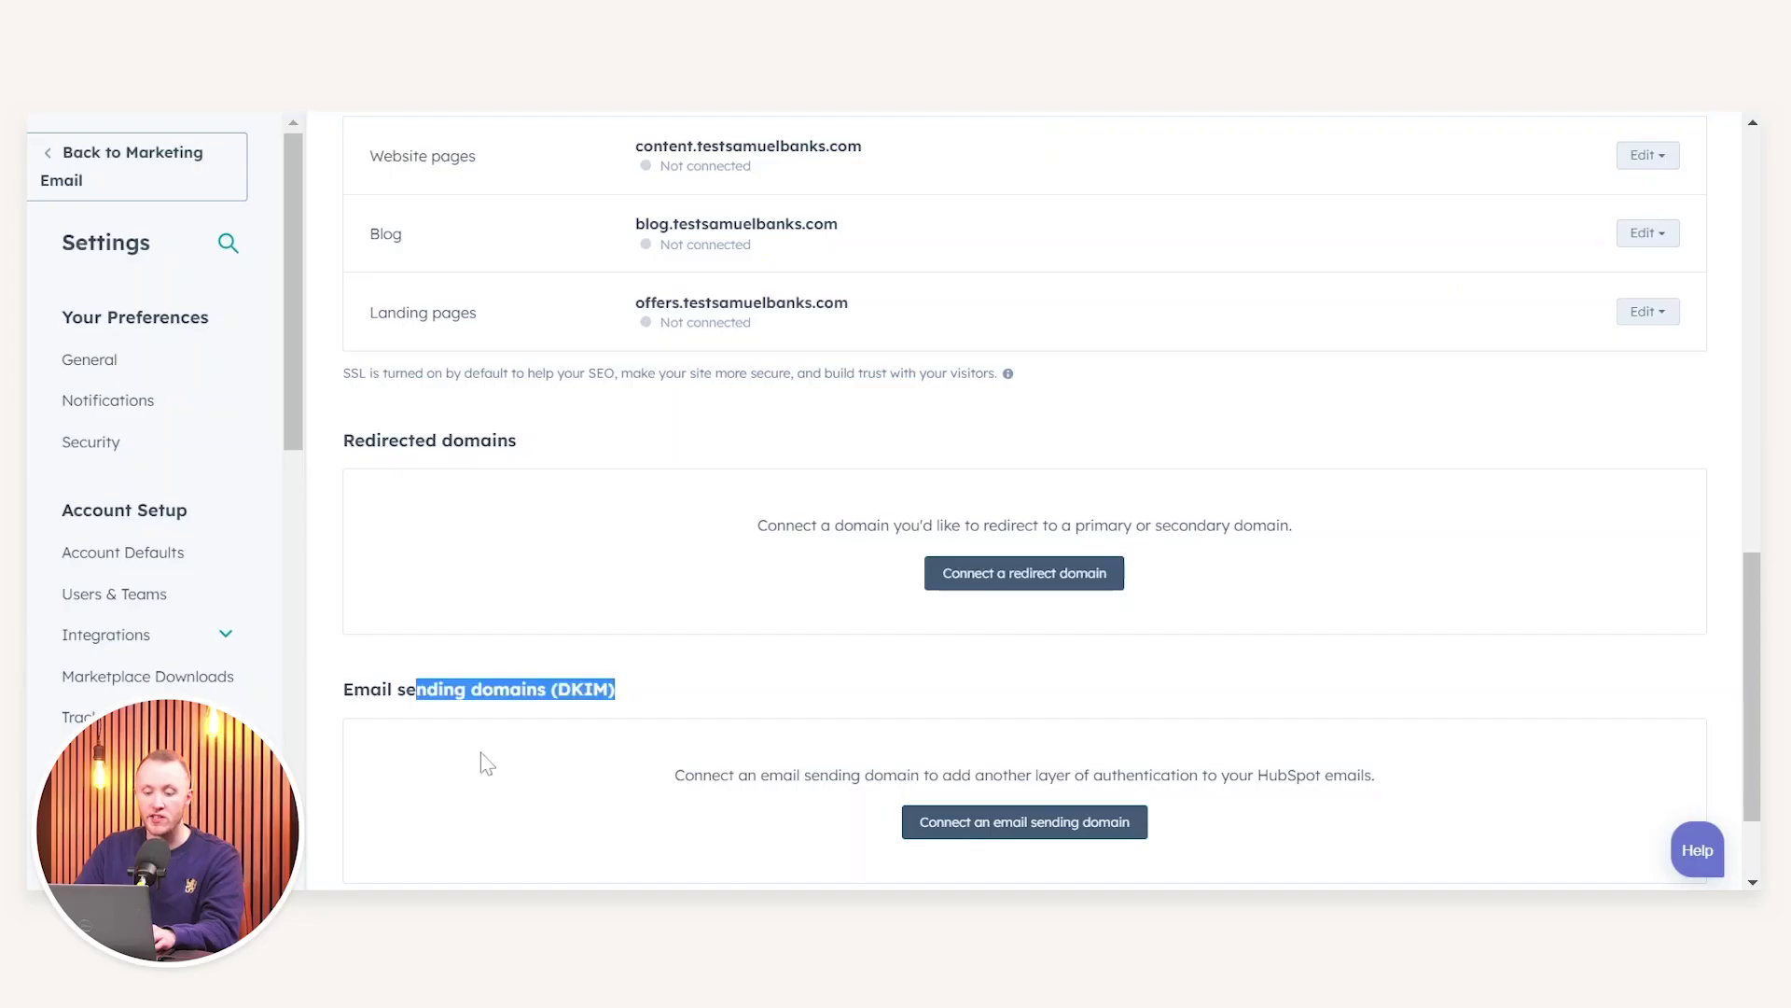
pyautogui.click(488, 724)
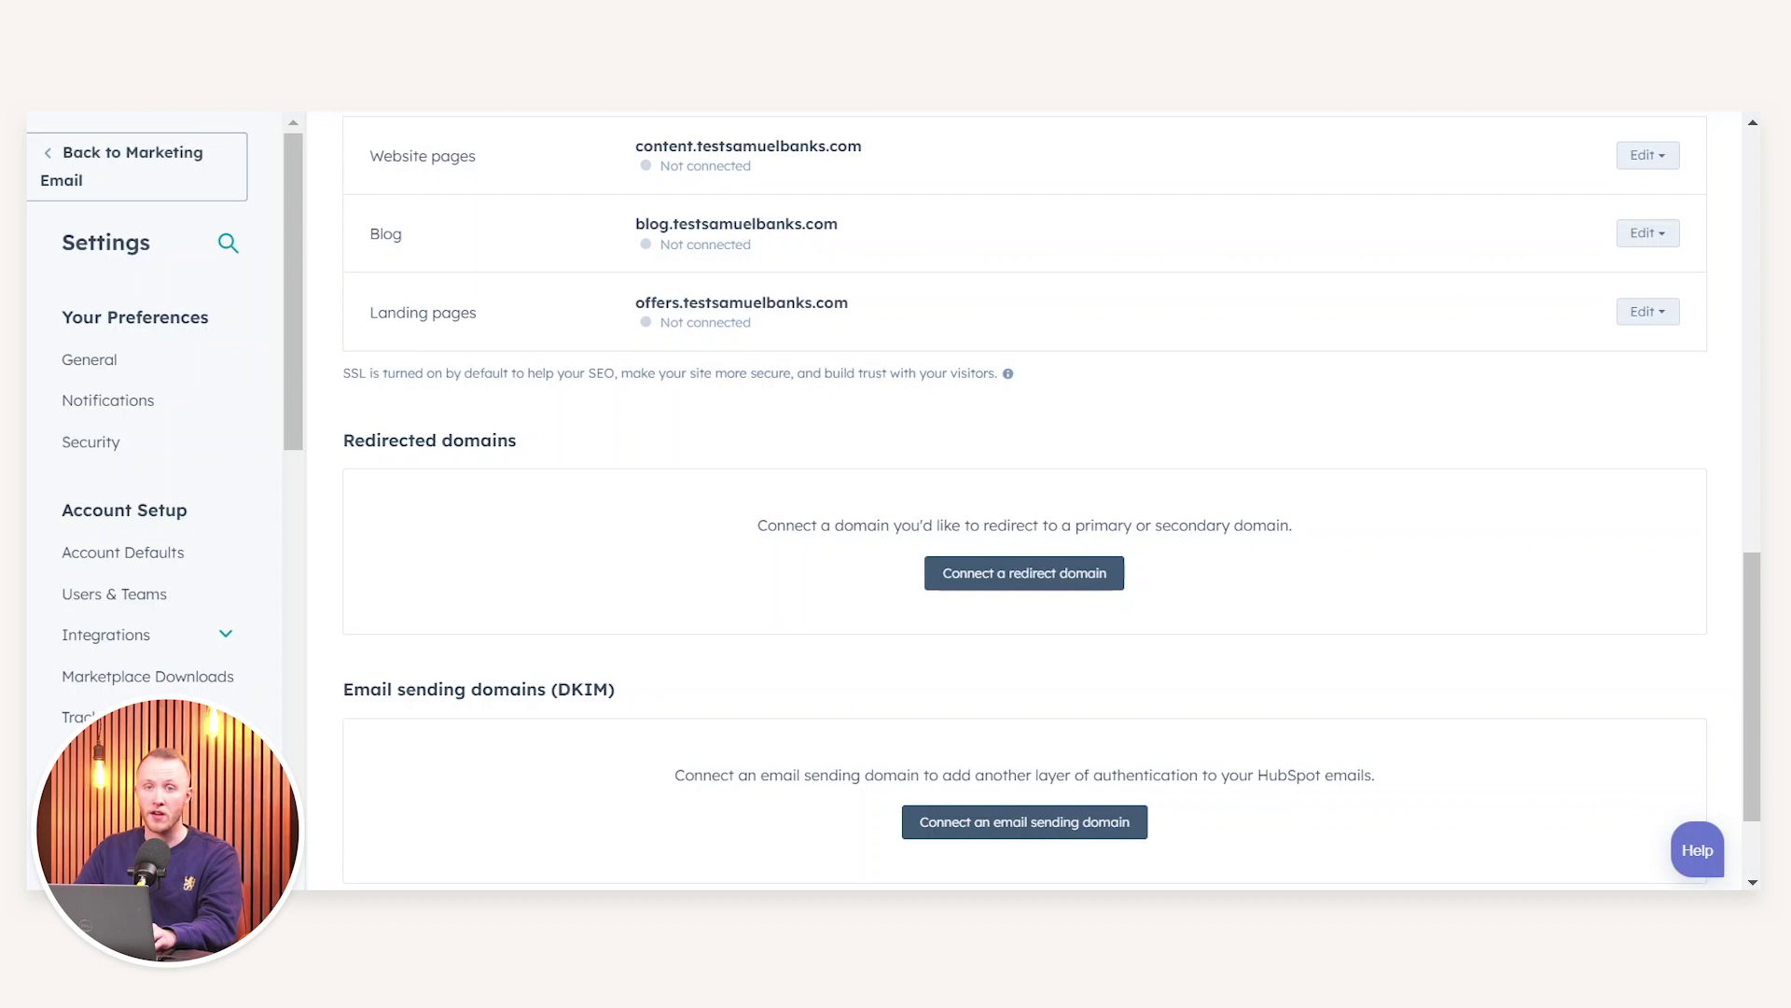